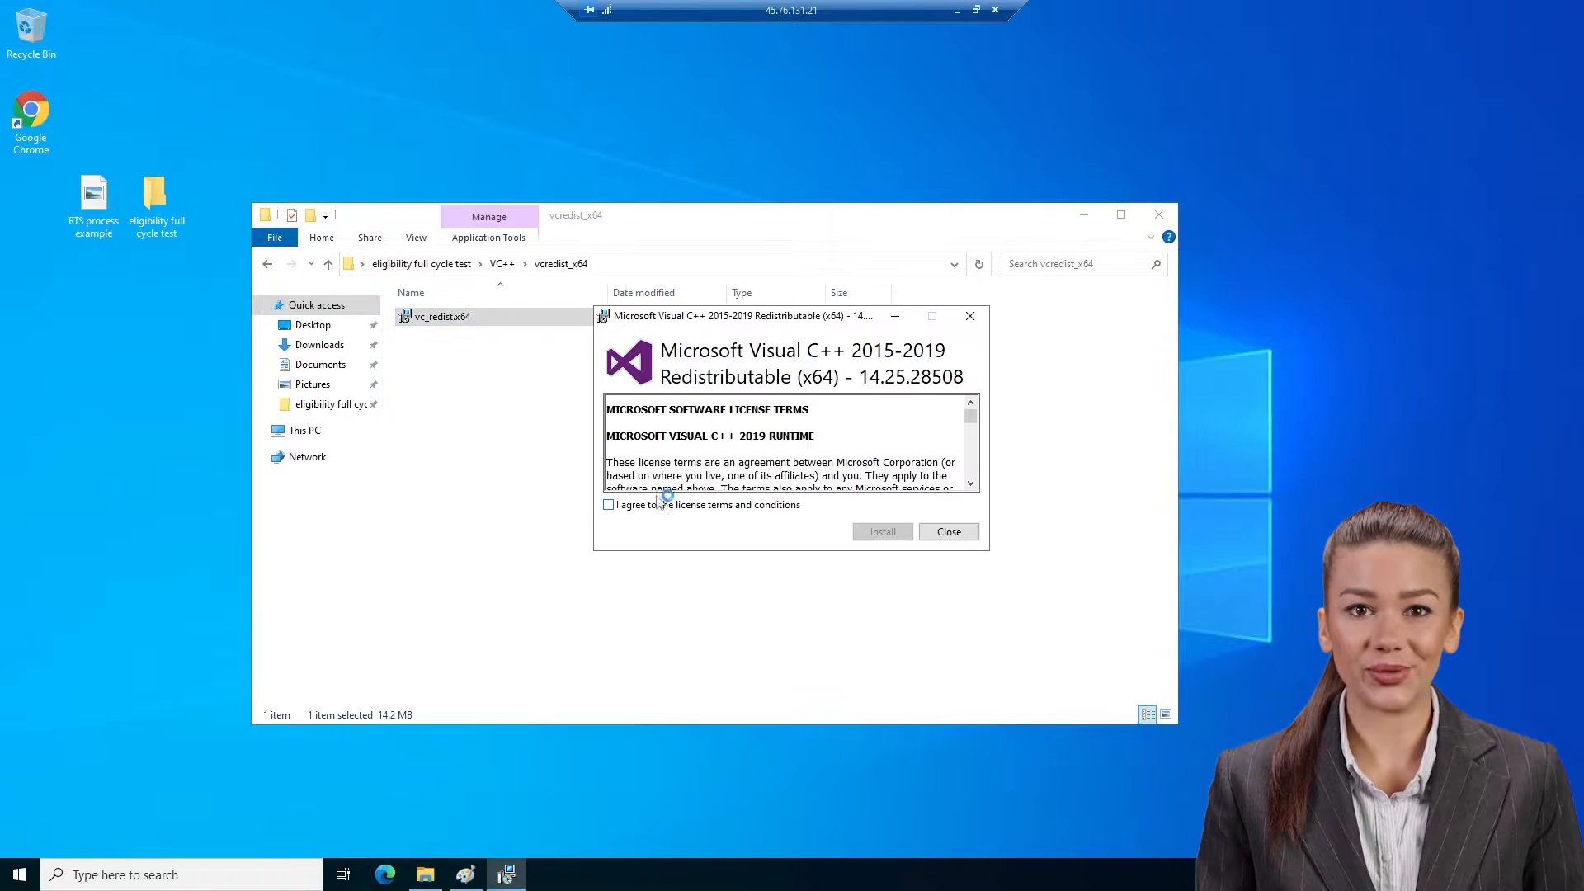
- Install the Microsoft Visual C++ 2015-2019 and 2005 x64 redistributables, accepting their license terms
click(609, 504)
click(881, 531)
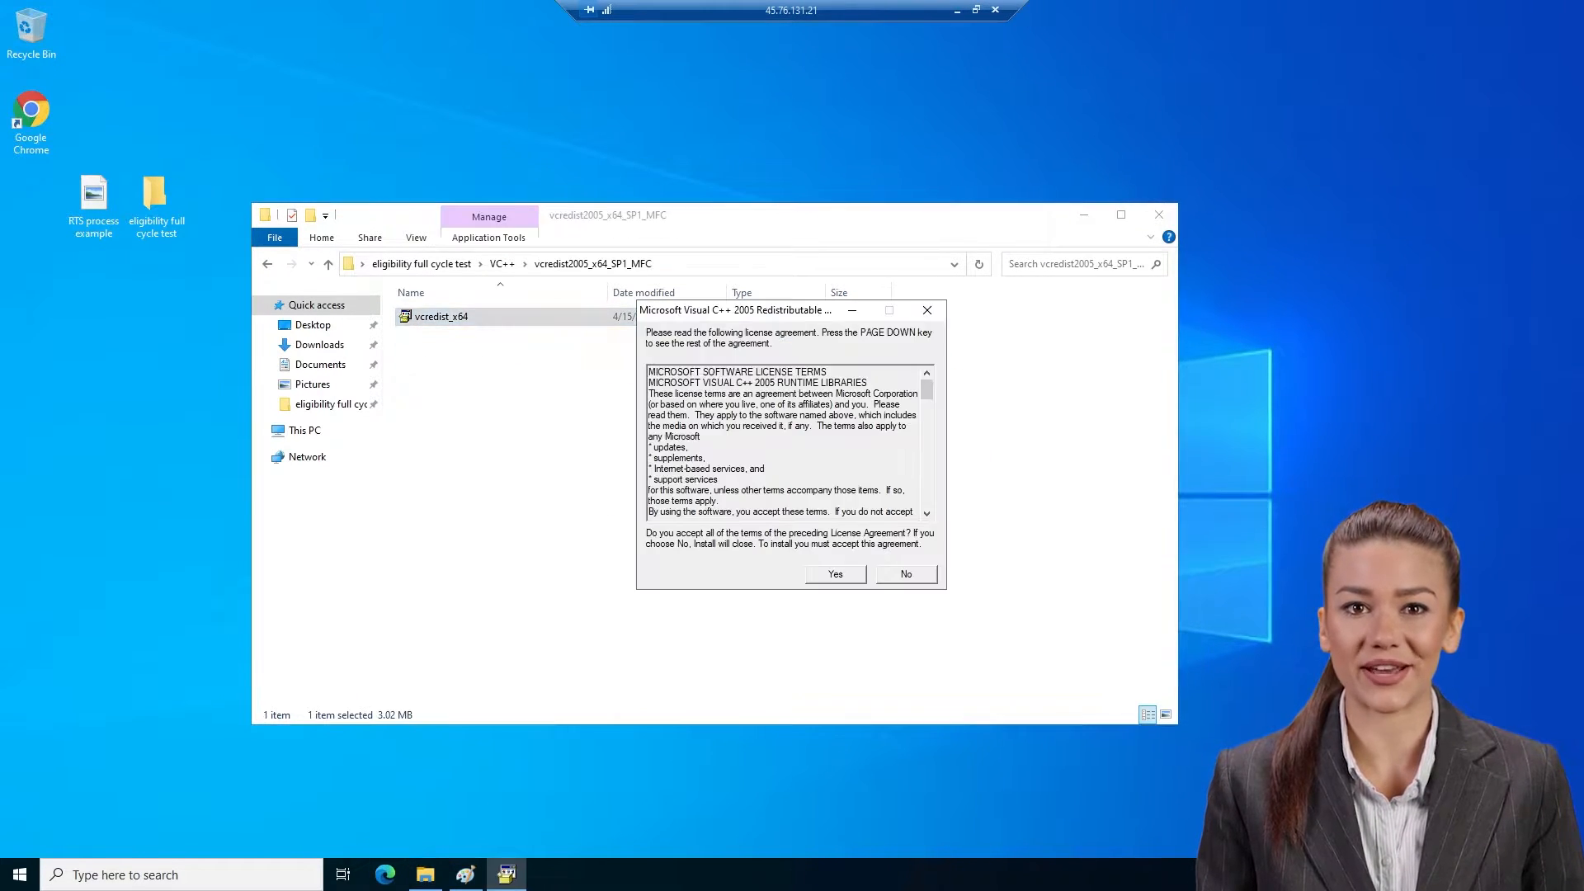
click(834, 578)
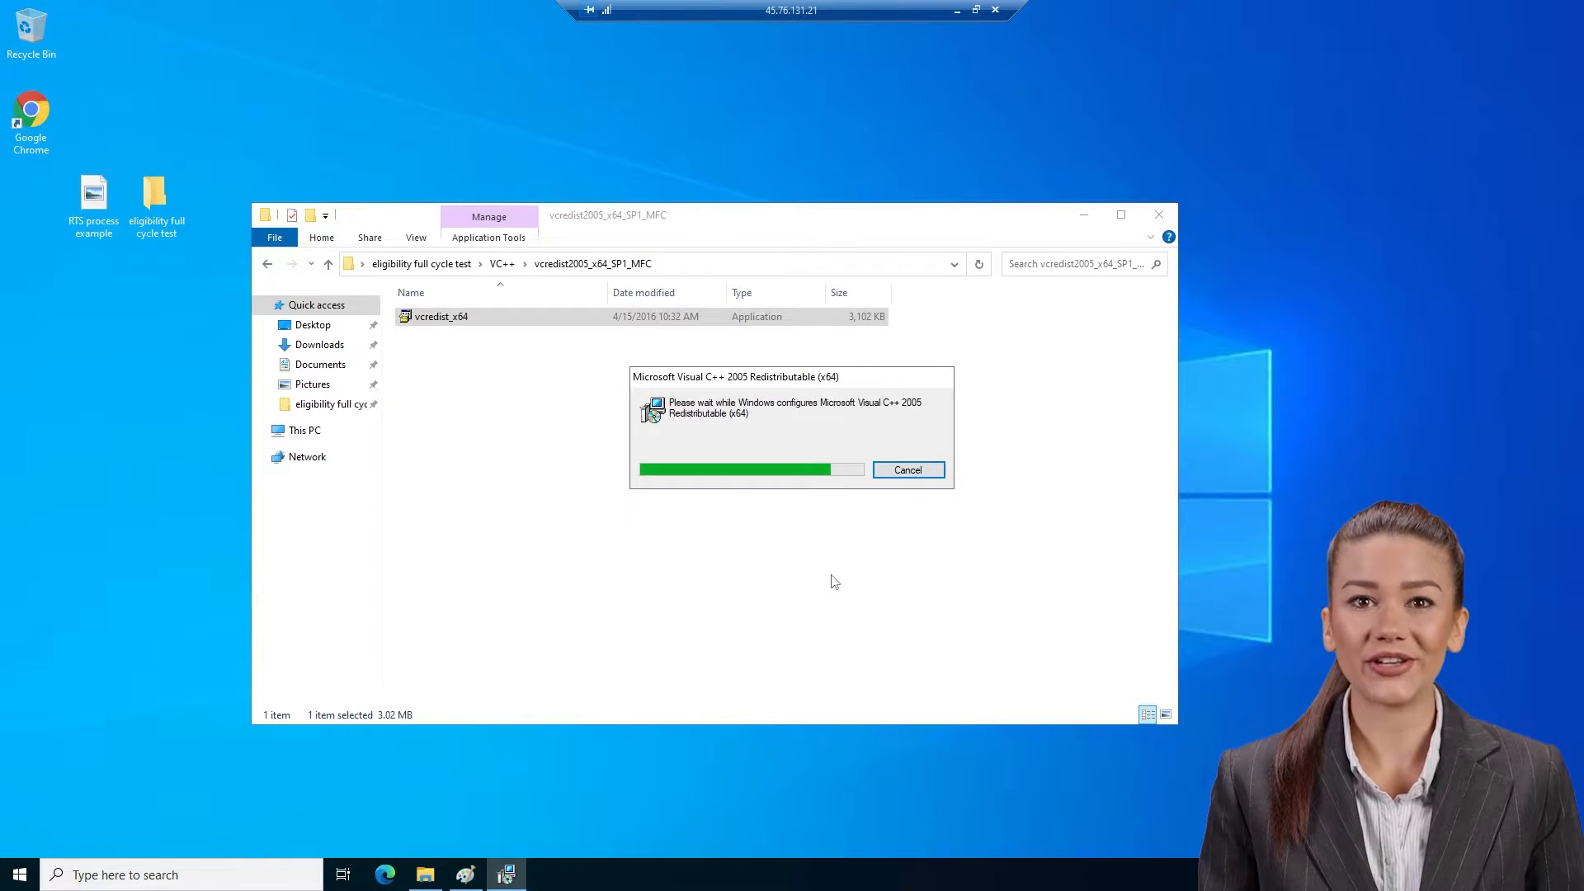
- Install the Visual C++ 2010 x64 redistributable from the vcredist2010_x64 folder, accepting its license terms
click(502, 264)
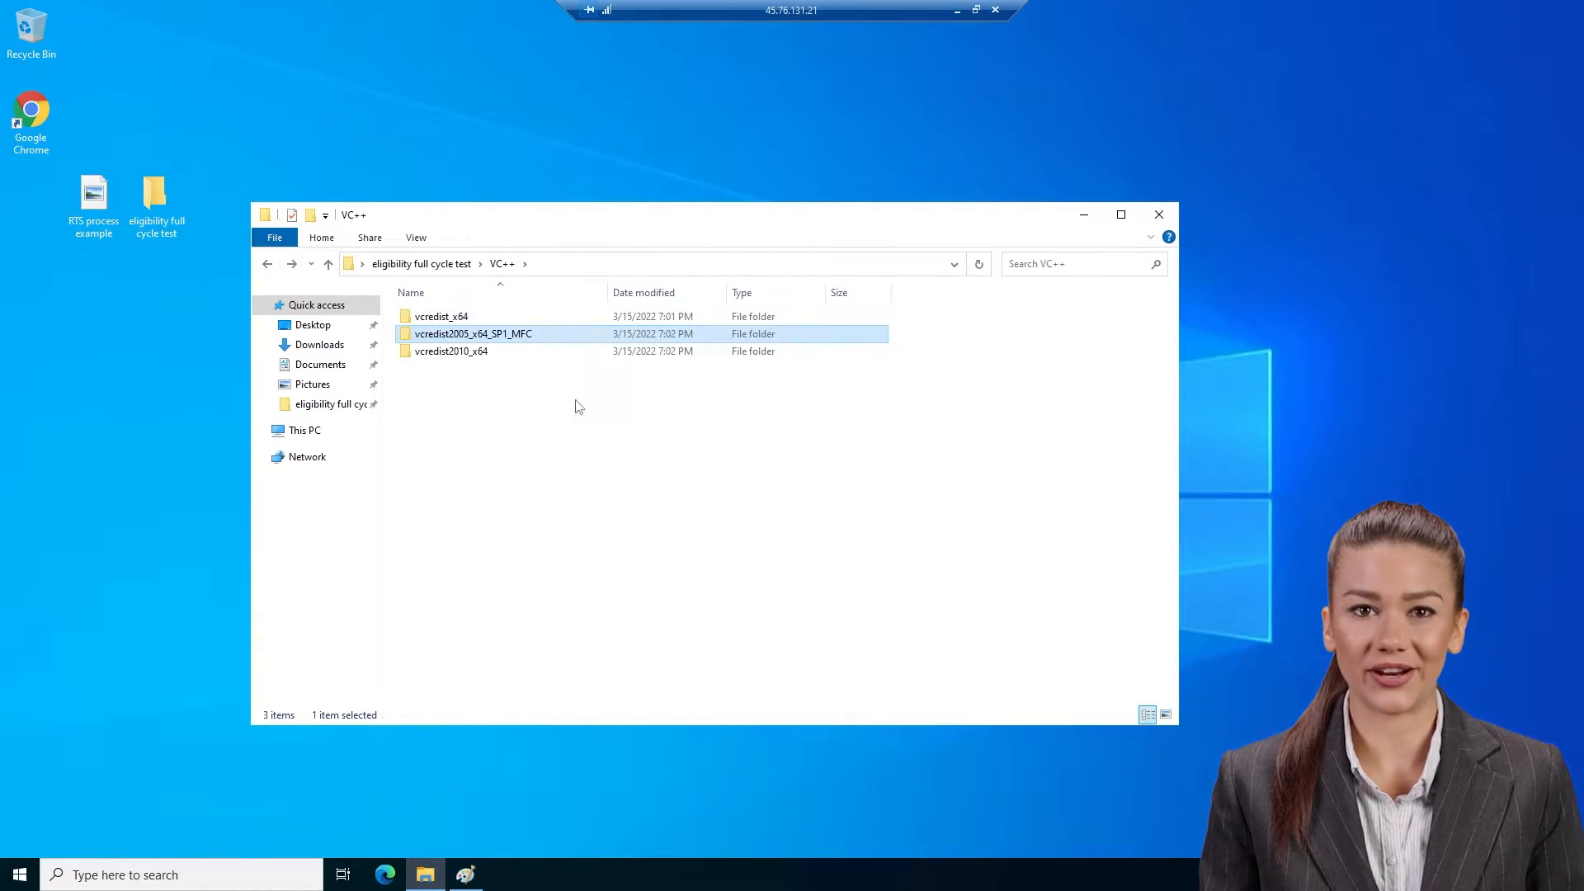
double_click(545, 350)
double_click(539, 319)
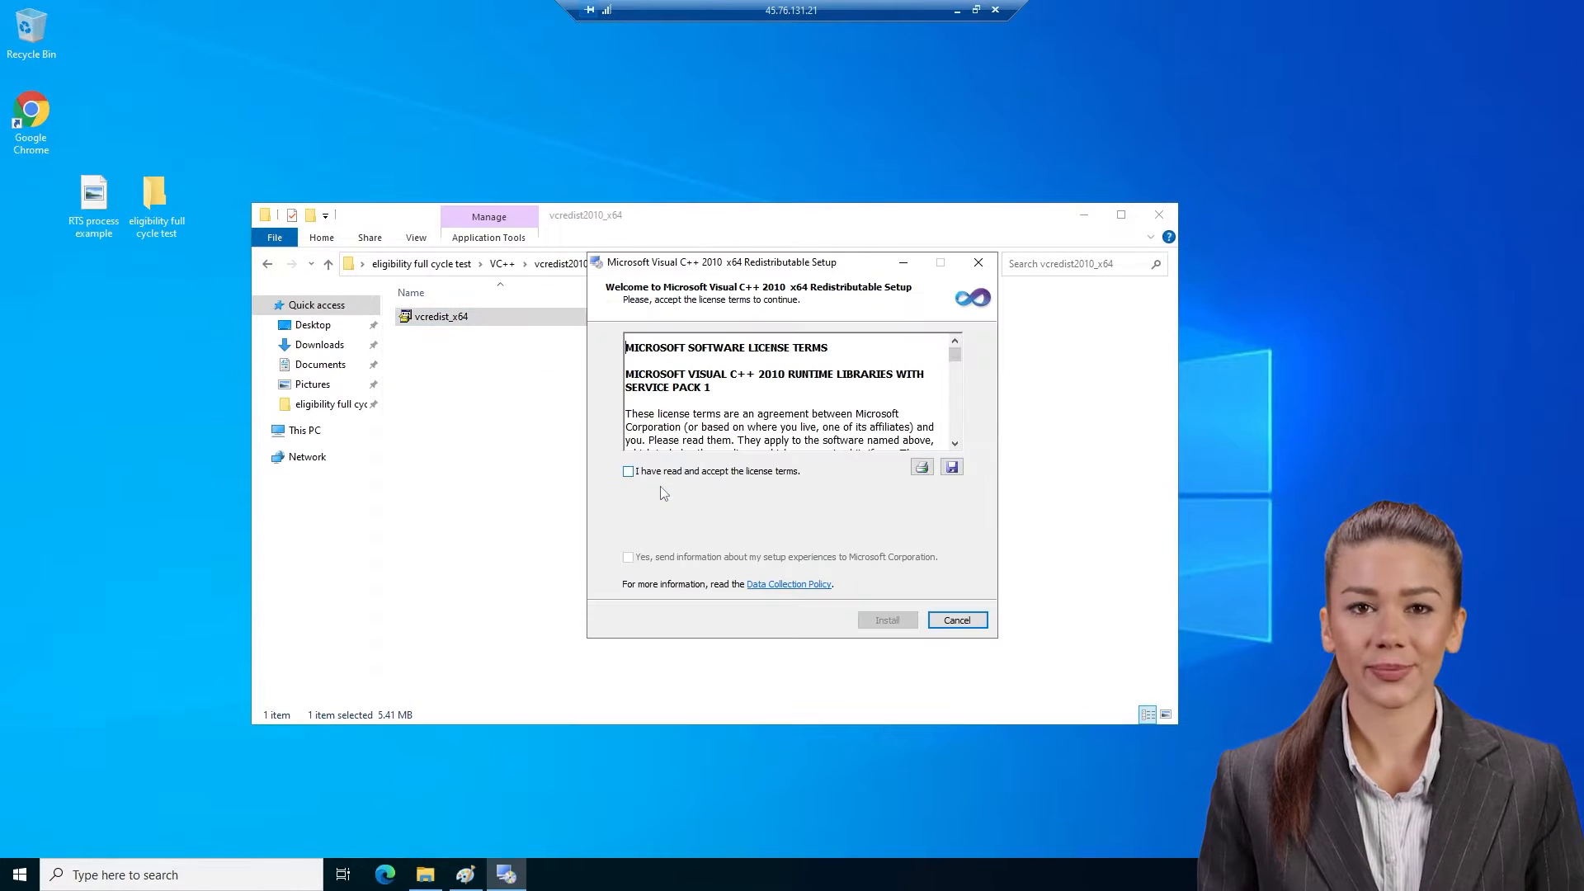
click(692, 472)
click(887, 620)
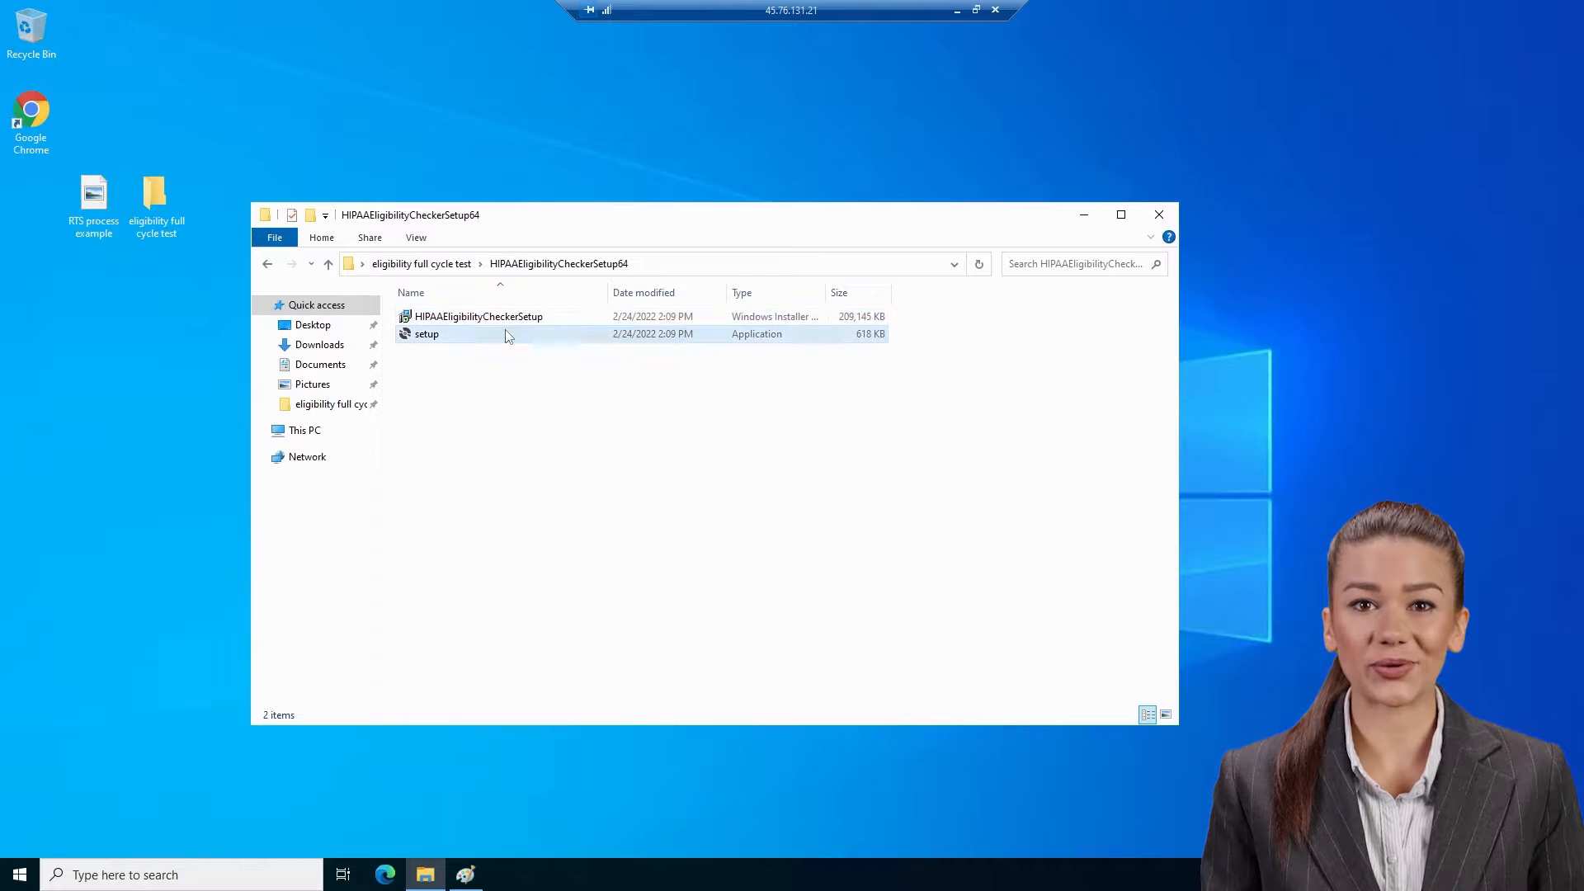
- Run setup in HIPAAEligibilityCheckerSetup64 and install HIPAA Eligibility Checker, agreeing to the license
double_click(500, 335)
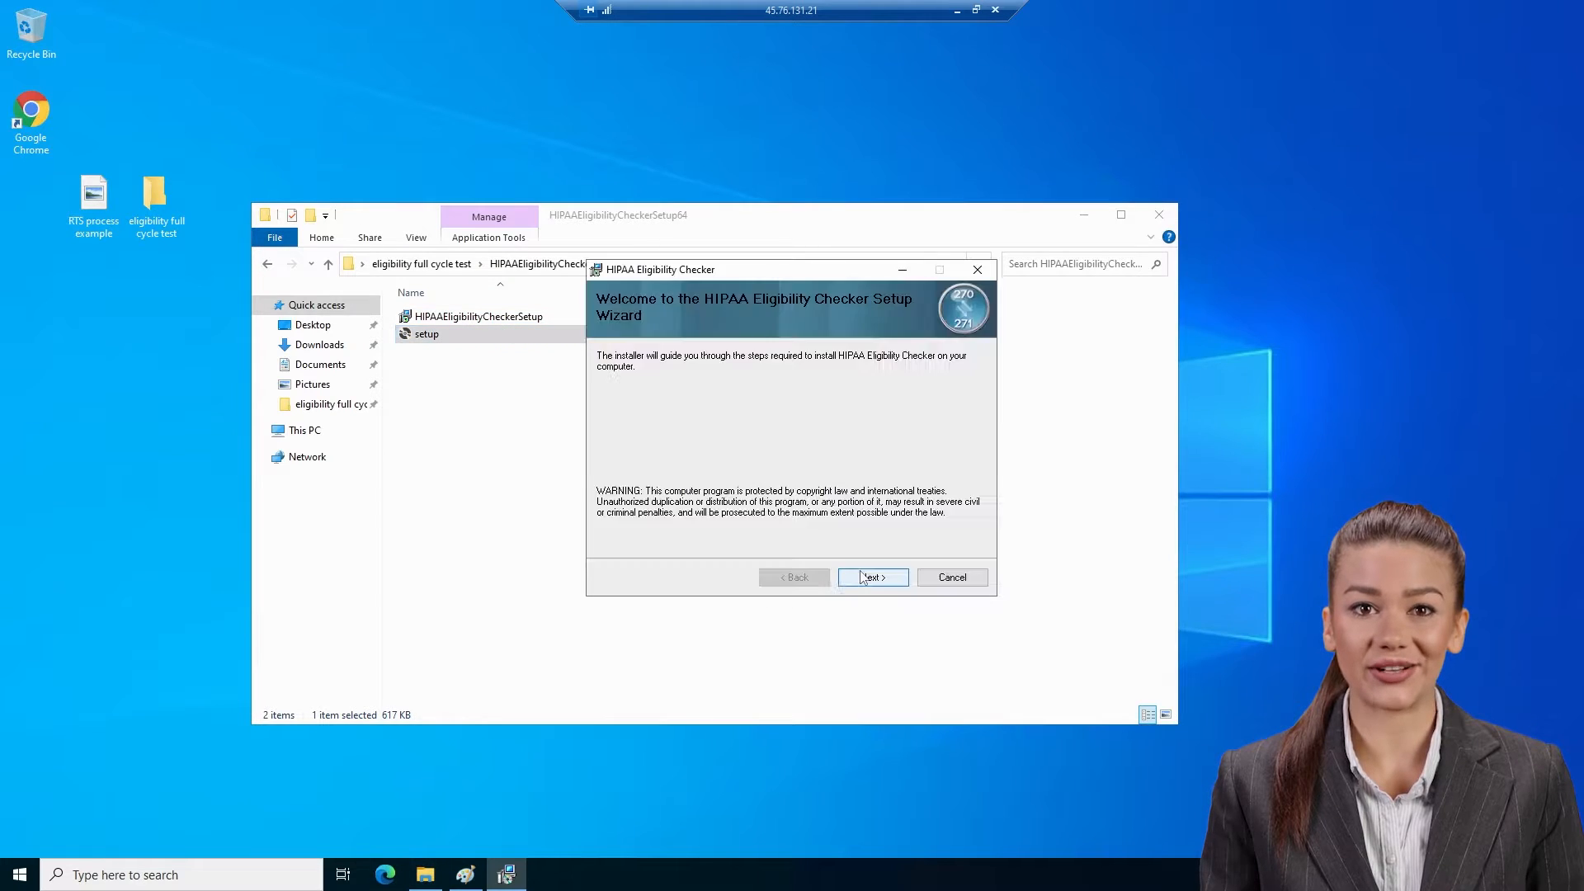
click(860, 578)
click(768, 541)
click(871, 580)
click(871, 579)
click(870, 579)
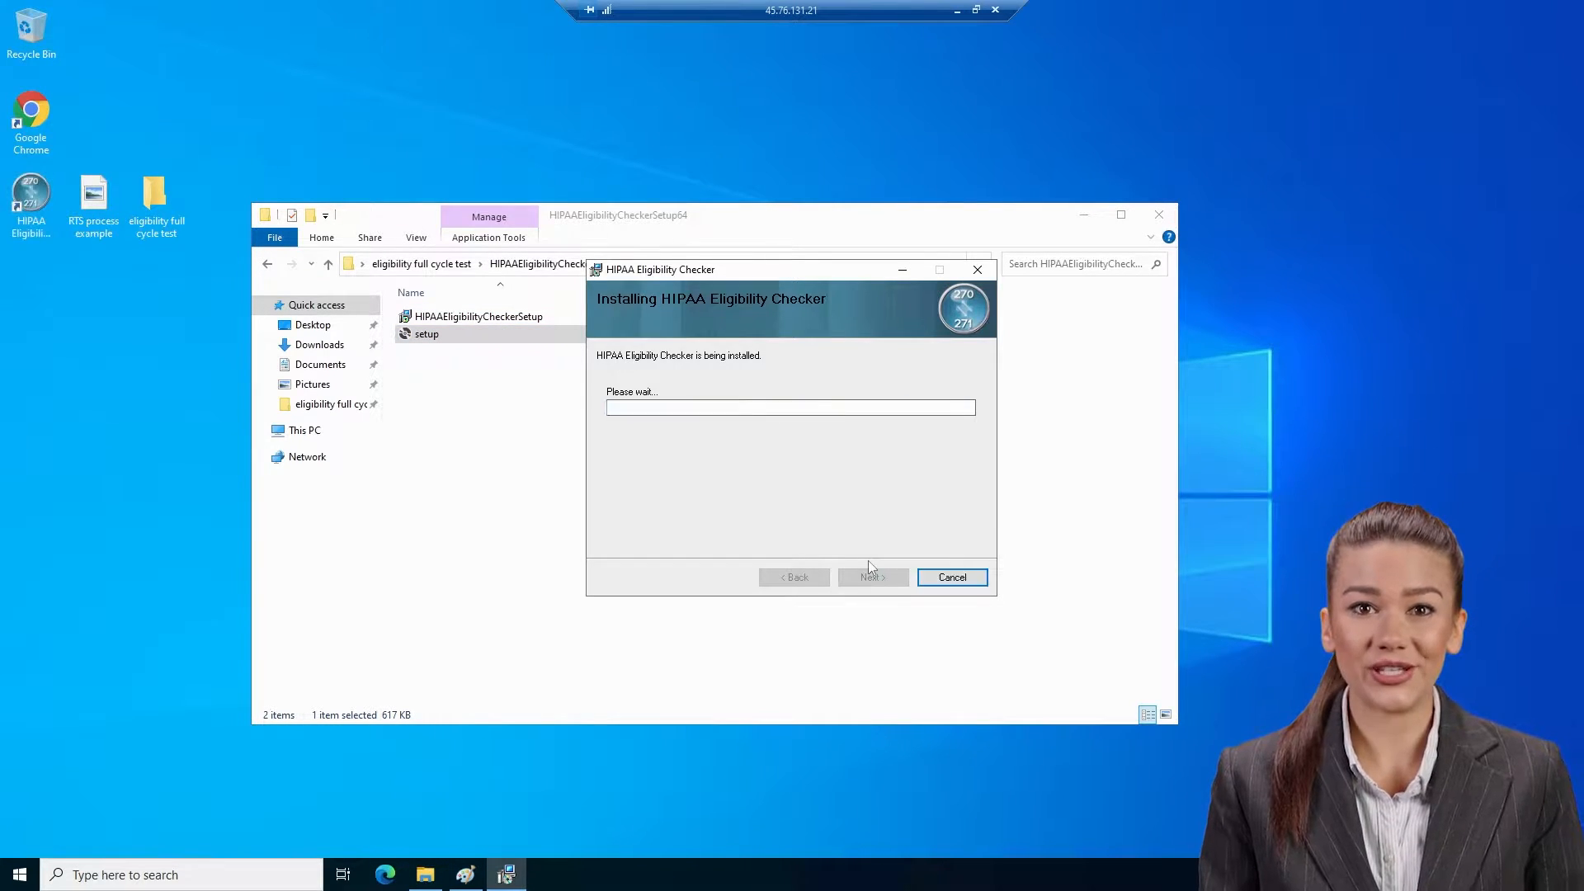
click(872, 575)
- Install HIPAA Eligibility Responder from the HIPAAEligibilityResponderSetup64 folder, agreeing to the license and turning off its launch on finish
click(267, 264)
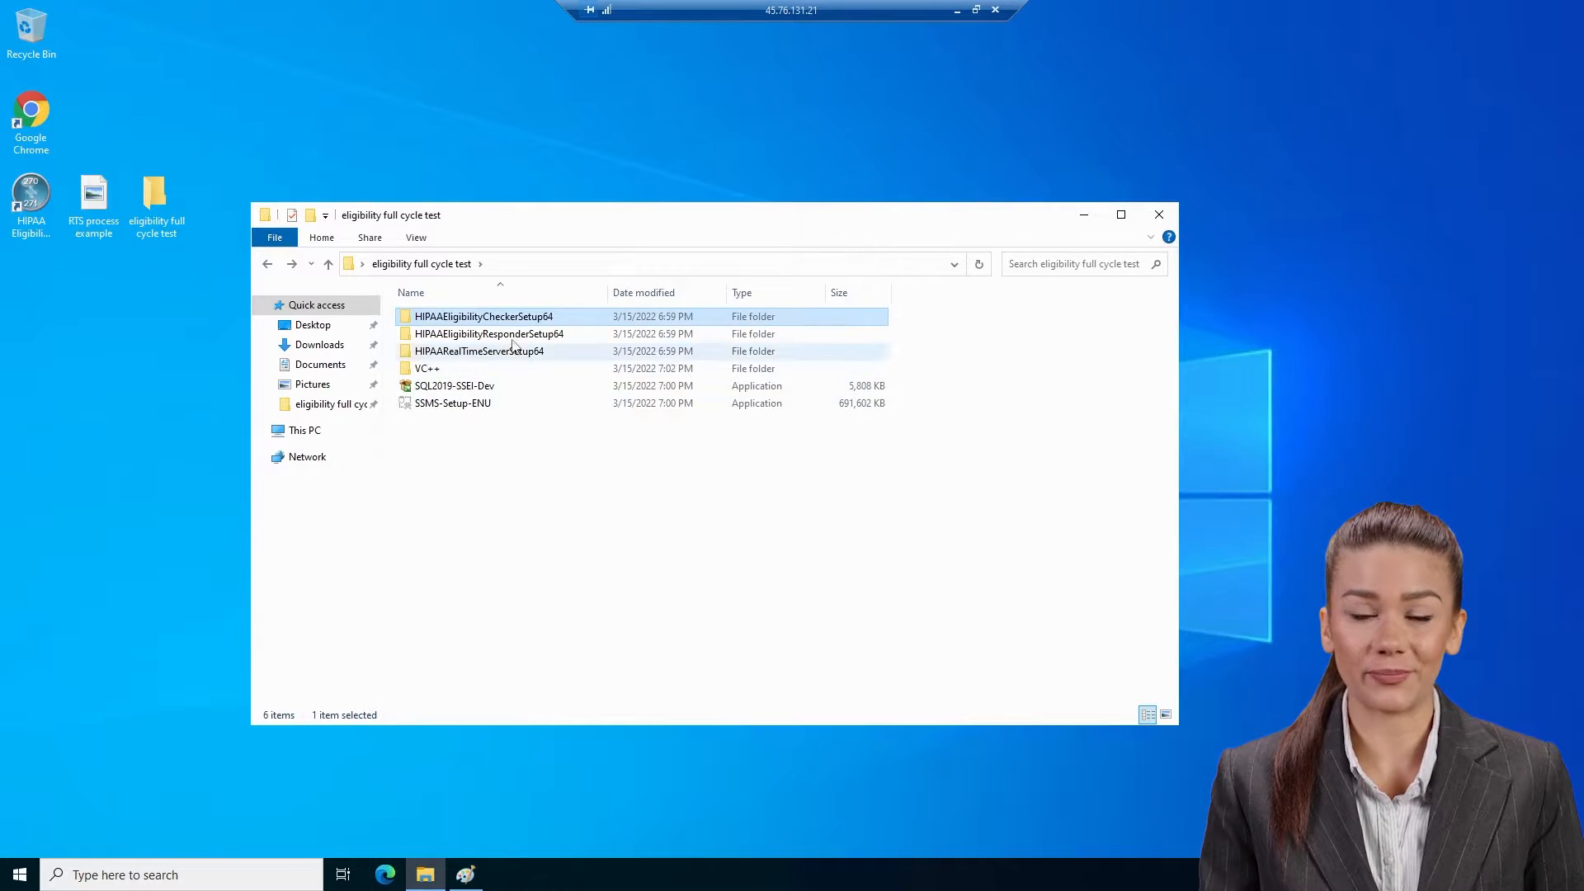
double_click(508, 336)
double_click(506, 339)
click(872, 577)
click(765, 545)
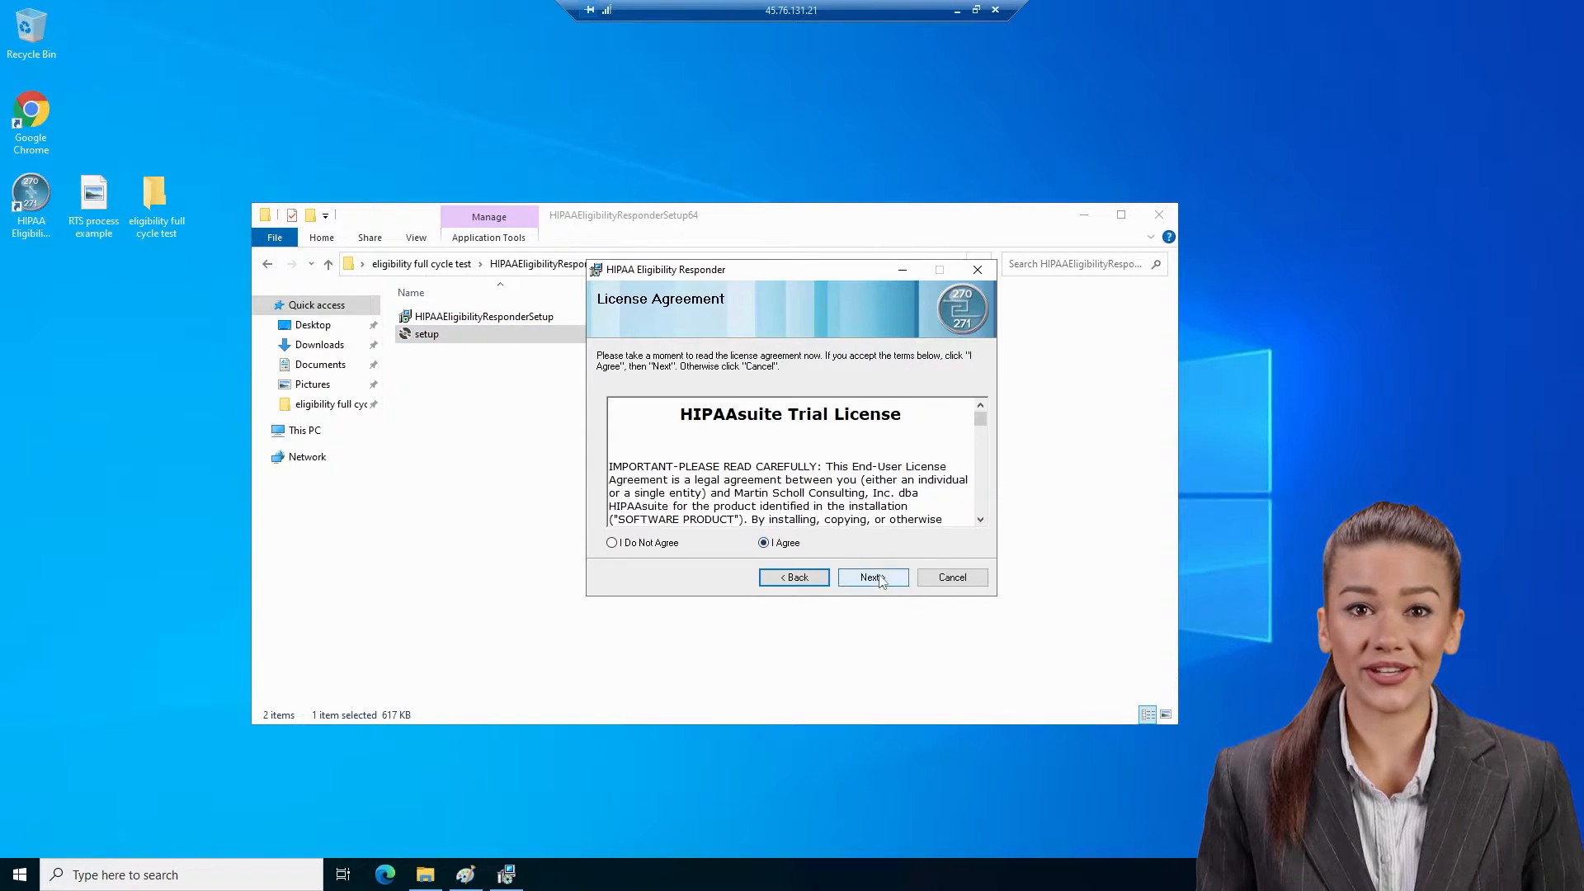
click(876, 577)
click(879, 576)
click(879, 576)
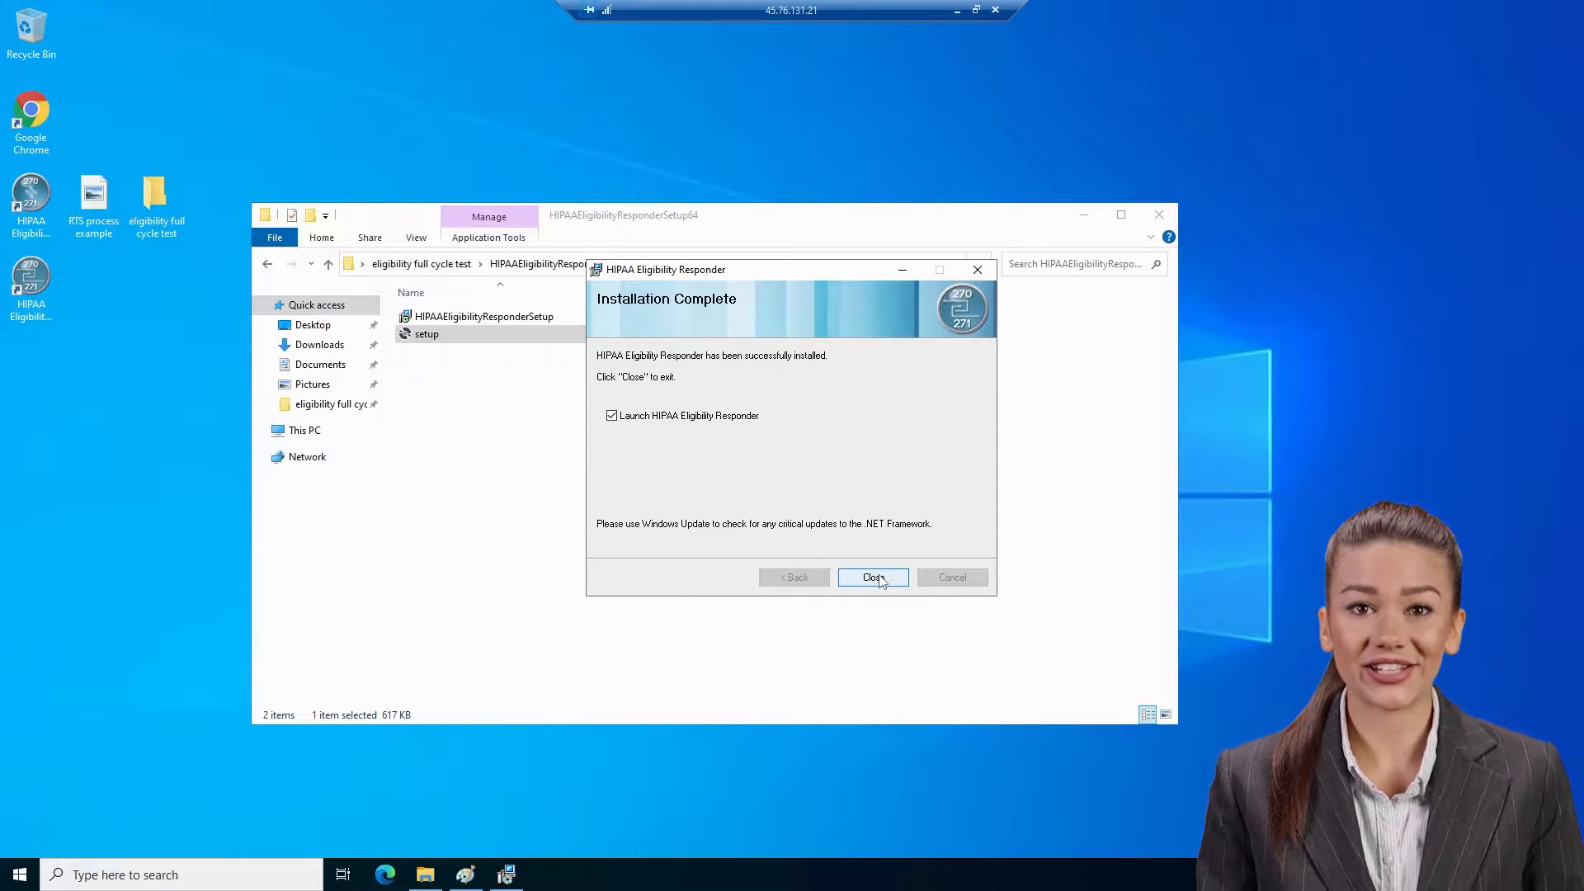
click(649, 417)
click(876, 577)
- Install HIPAA RealTime Server from the HIPAARealTimeServerSetup64 folder, agreeing to the license and turning off its launch on finish
click(267, 264)
double_click(512, 350)
double_click(523, 335)
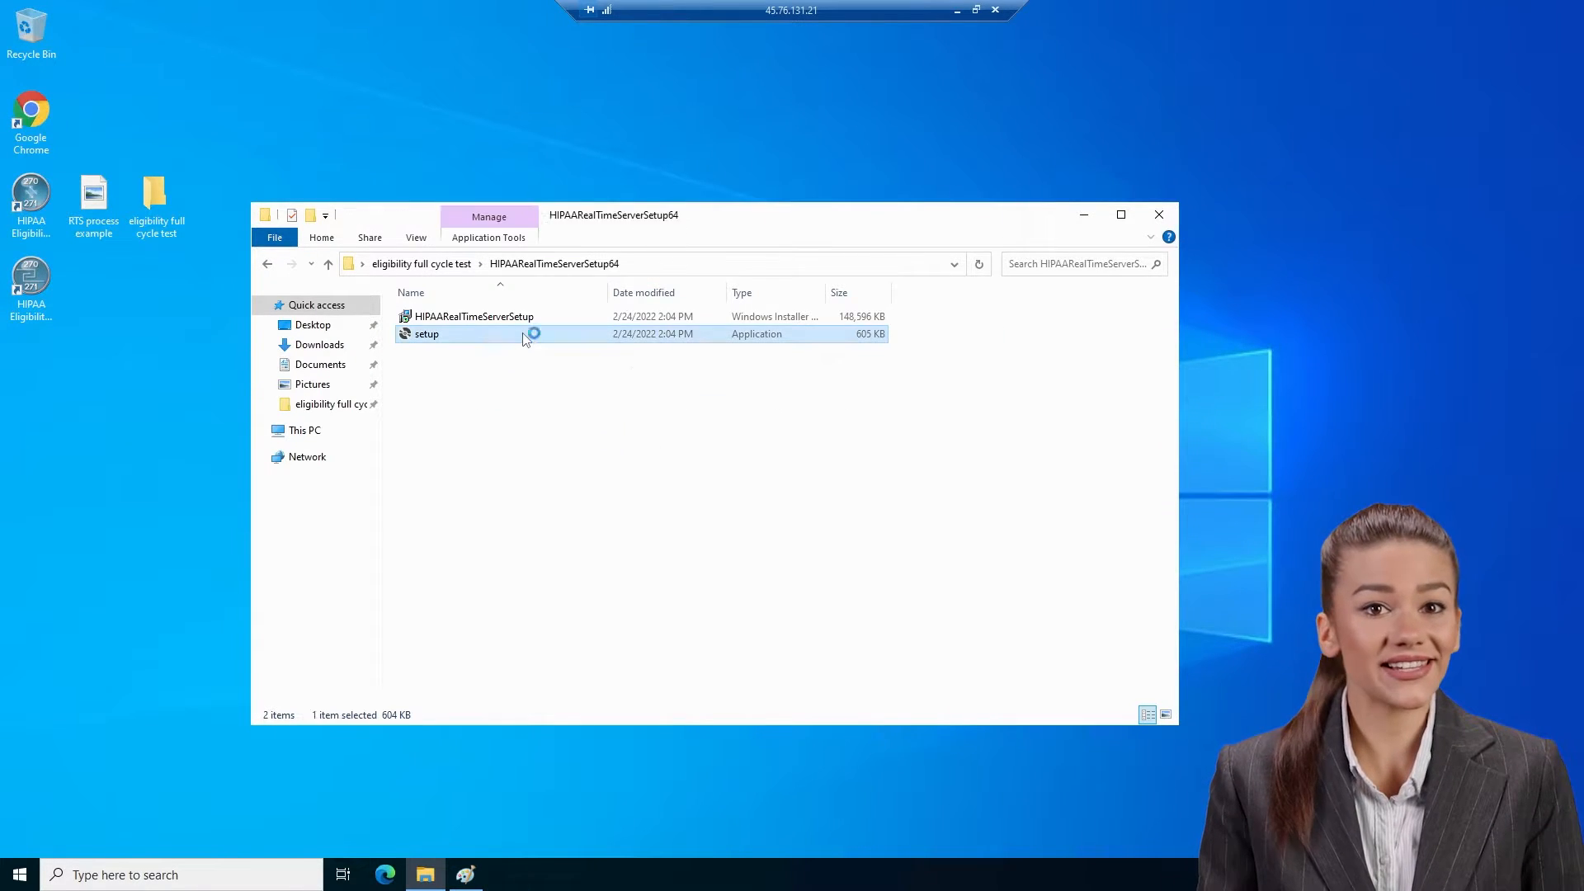
click(873, 577)
click(765, 545)
click(877, 577)
click(876, 576)
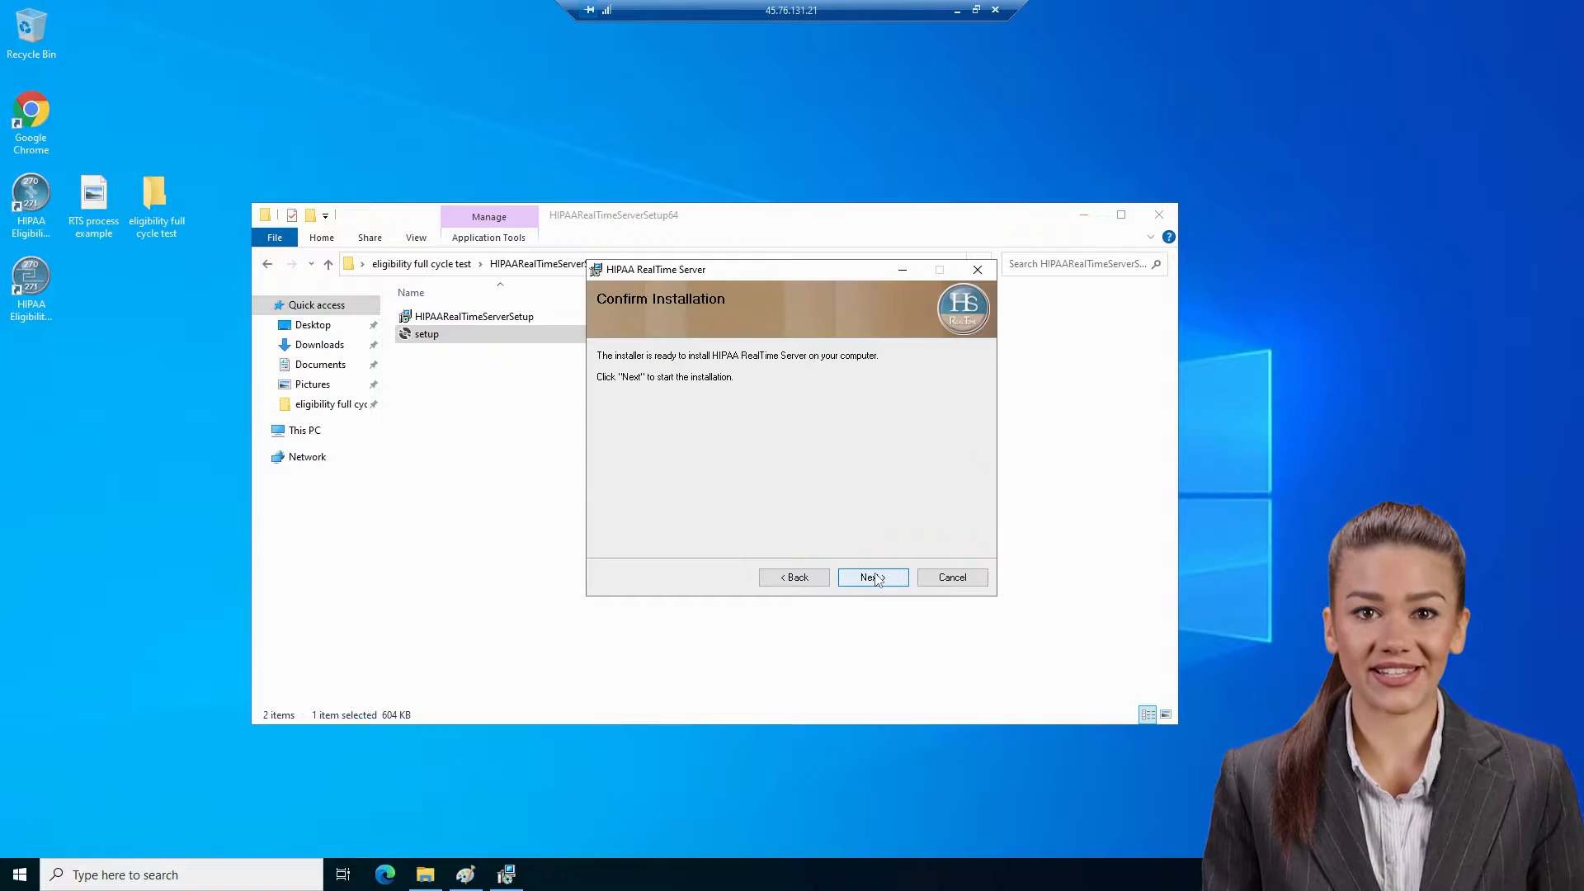
click(874, 577)
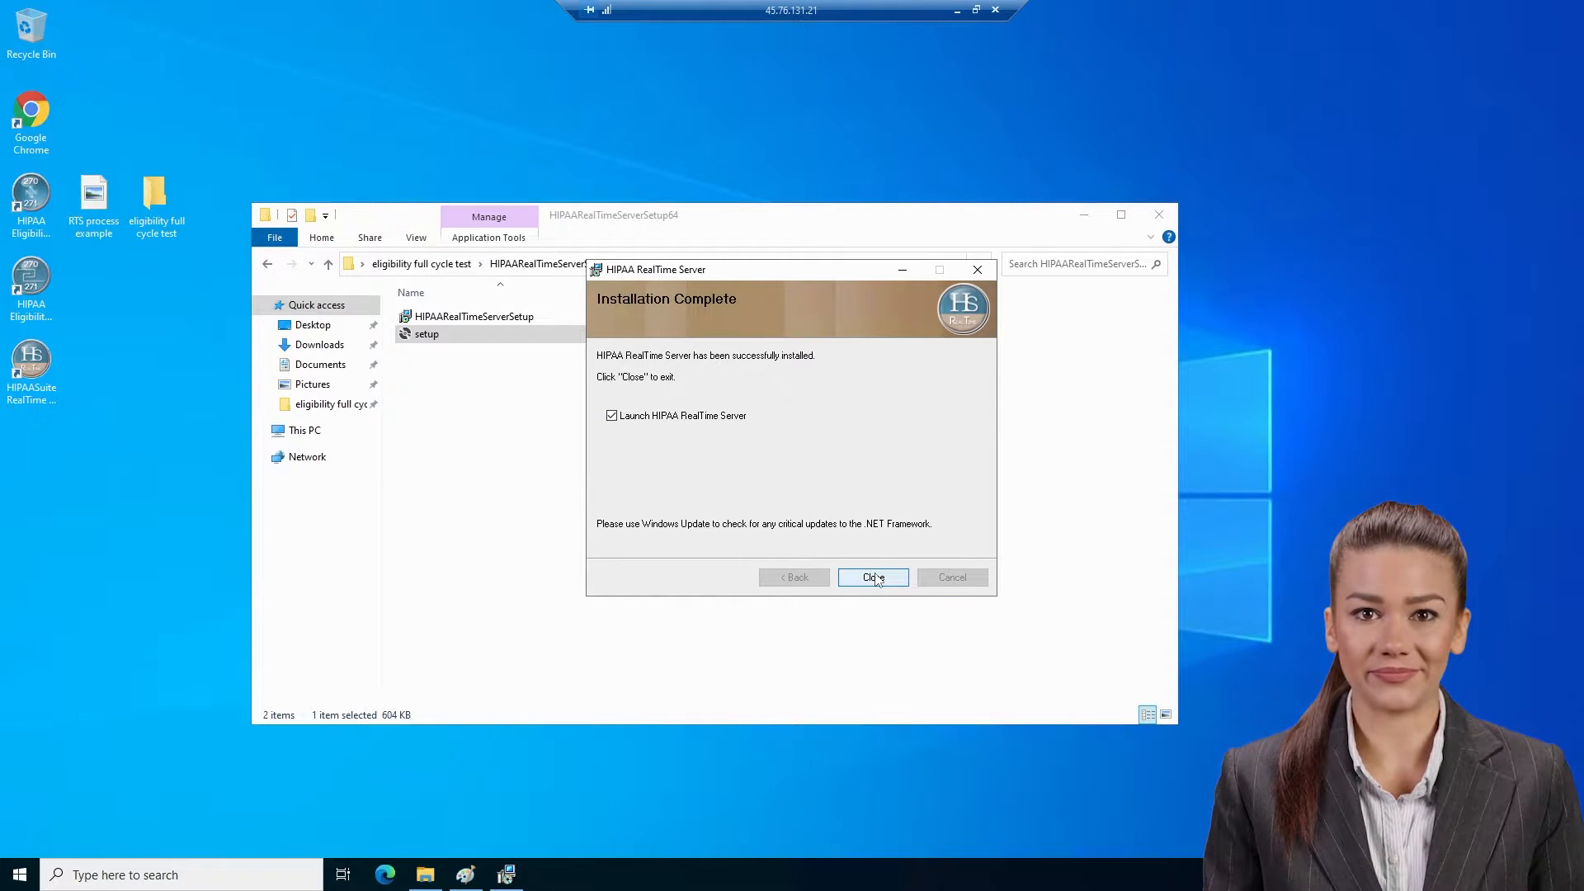
click(728, 419)
click(875, 576)
- Switch to SQL Server Management Studio, connect to the local server and create a database named GENERALHOSPITAL
click(330, 428)
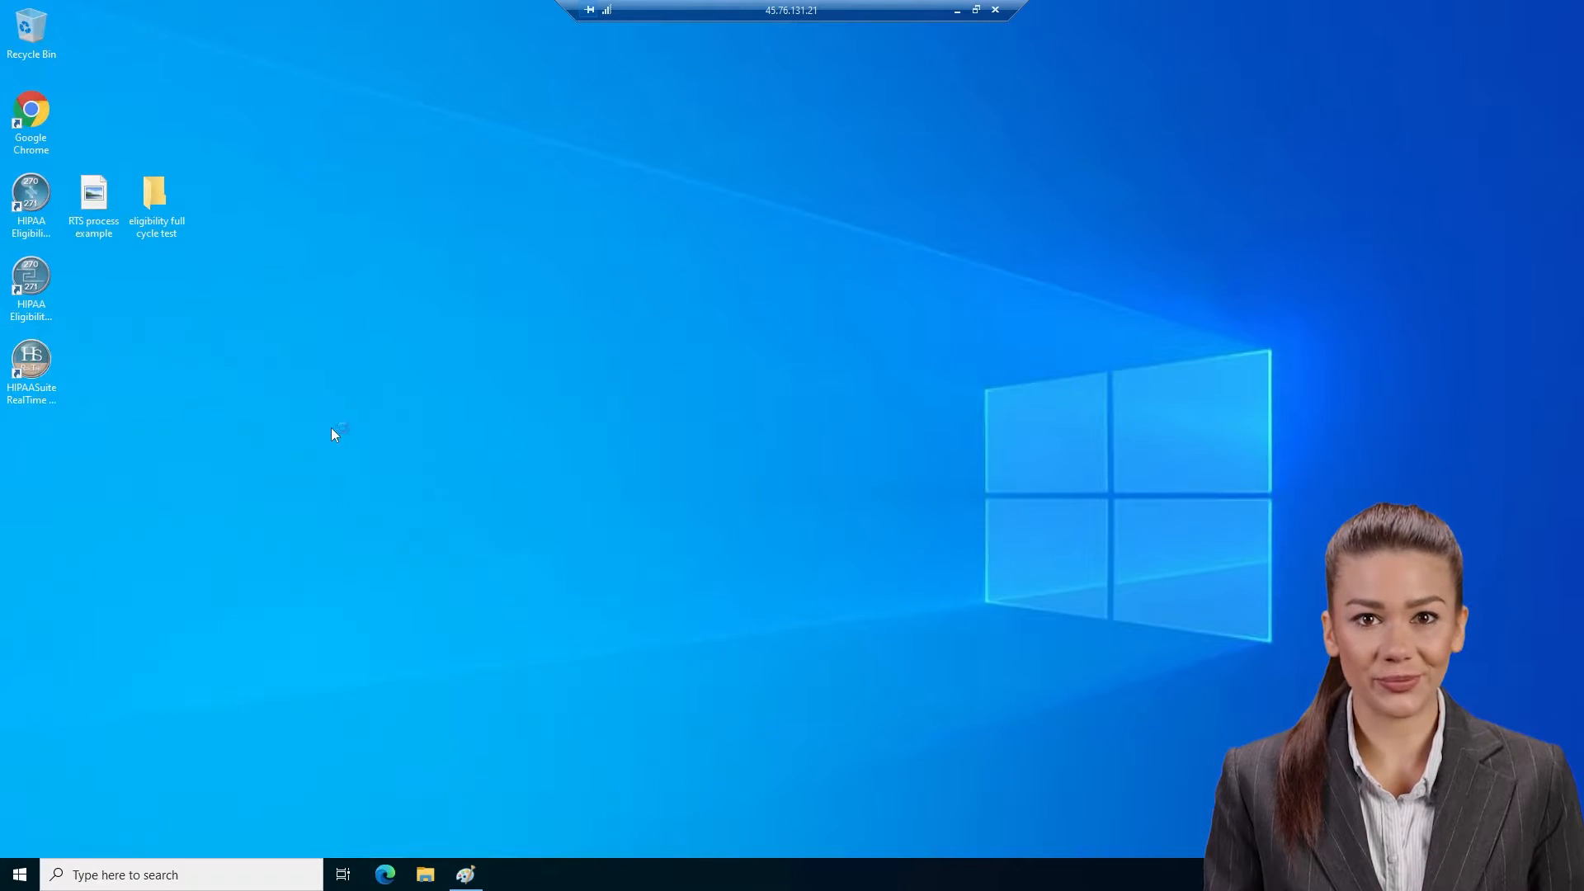
key(Return)
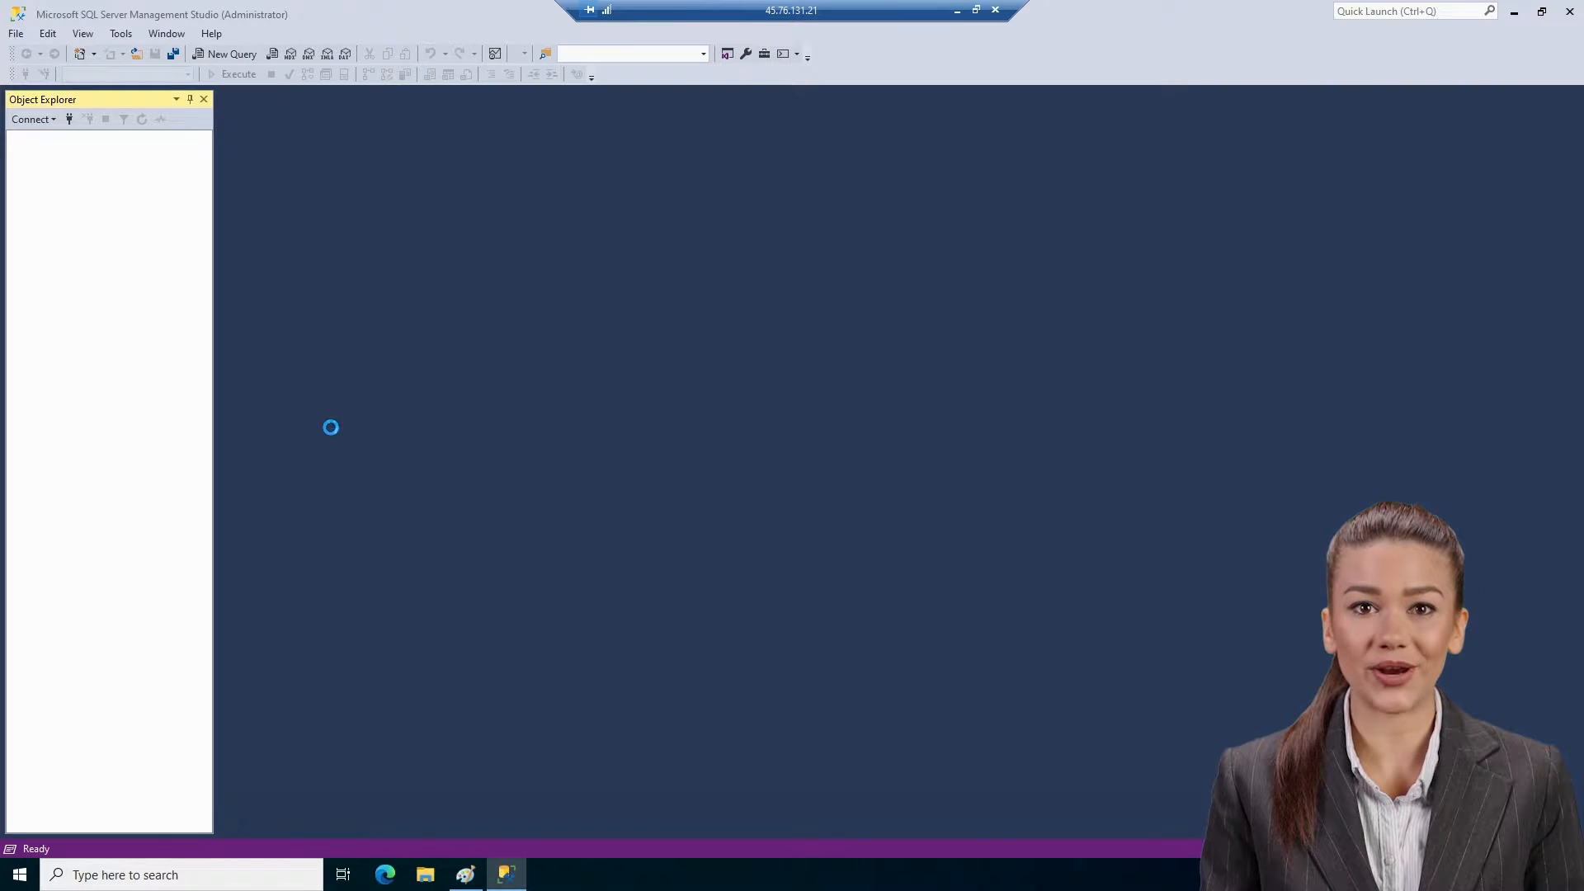
double_click(92, 155)
right_click(94, 155)
click(146, 162)
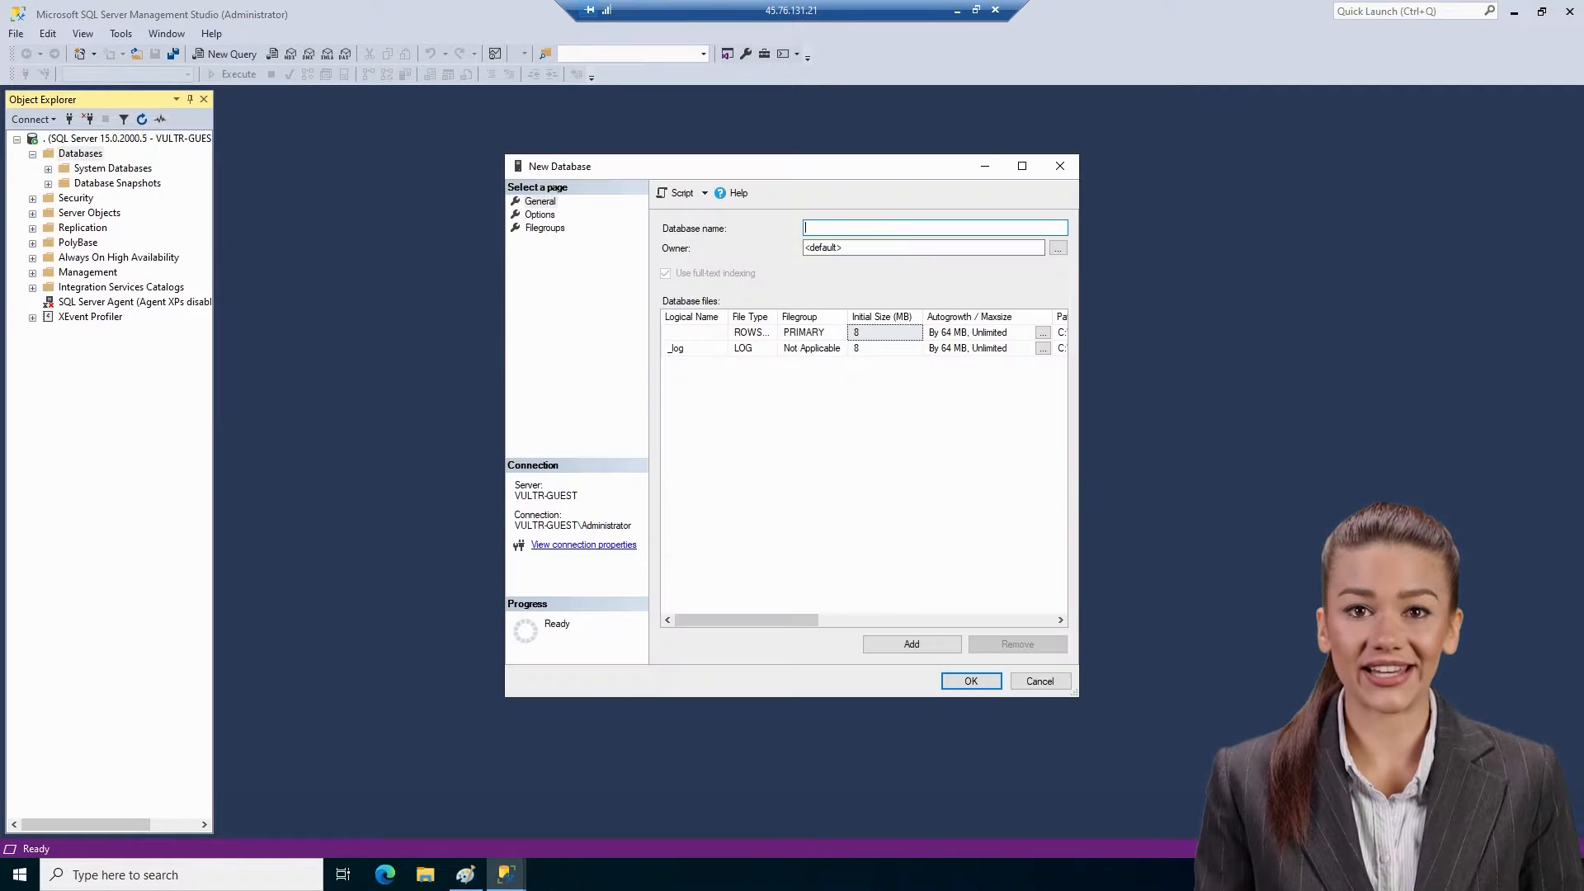
click(960, 682)
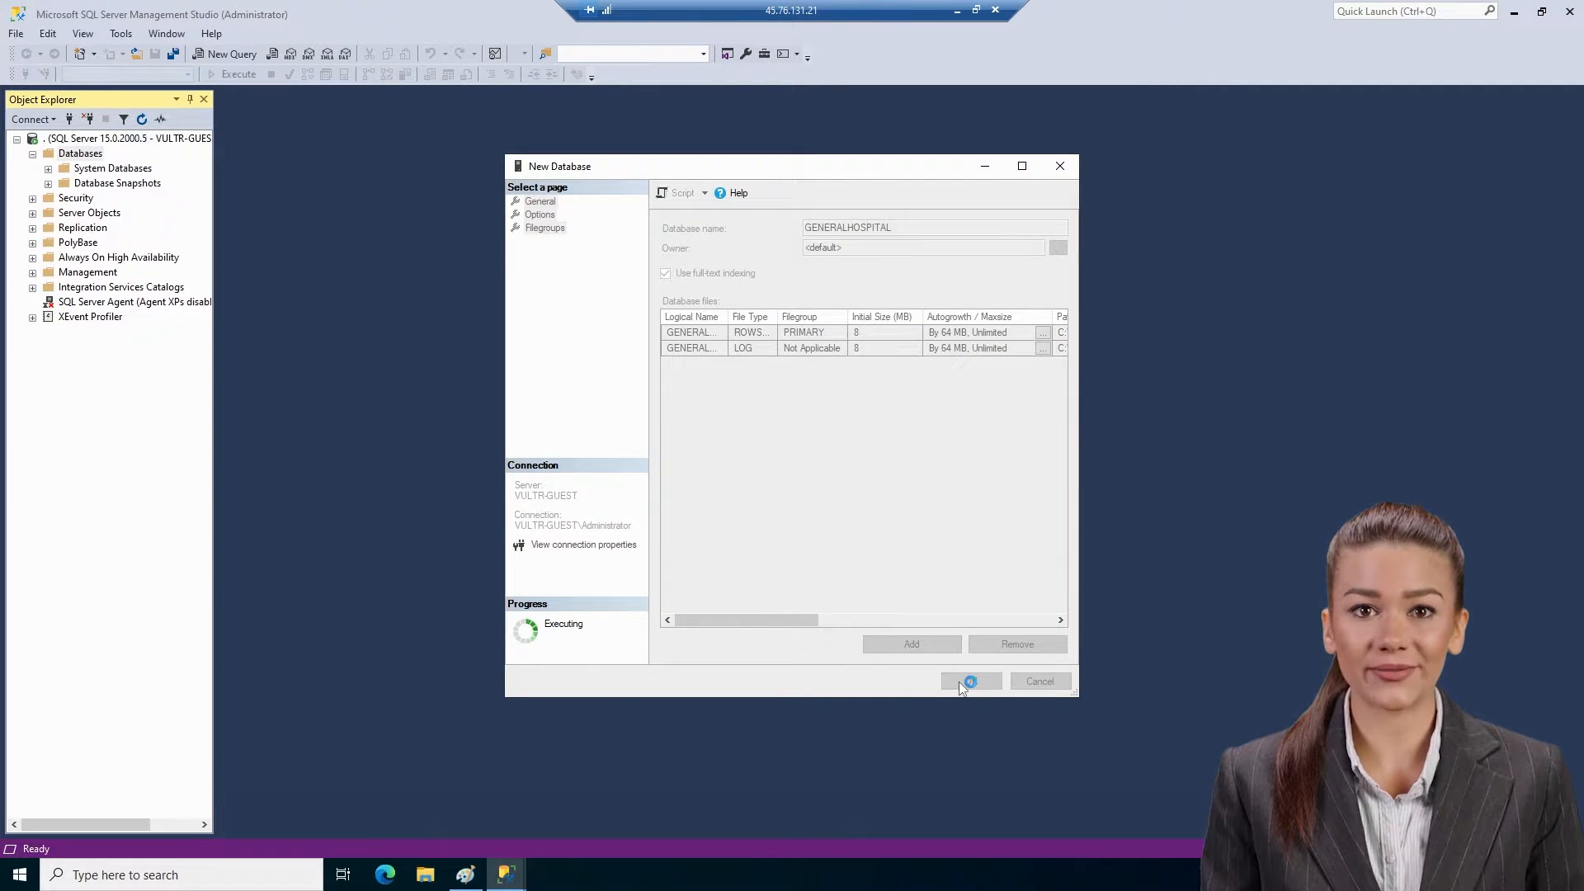
- Switch to Paint and examine the RTS process example diagram for the company, trading partner and database settings
click(521, 877)
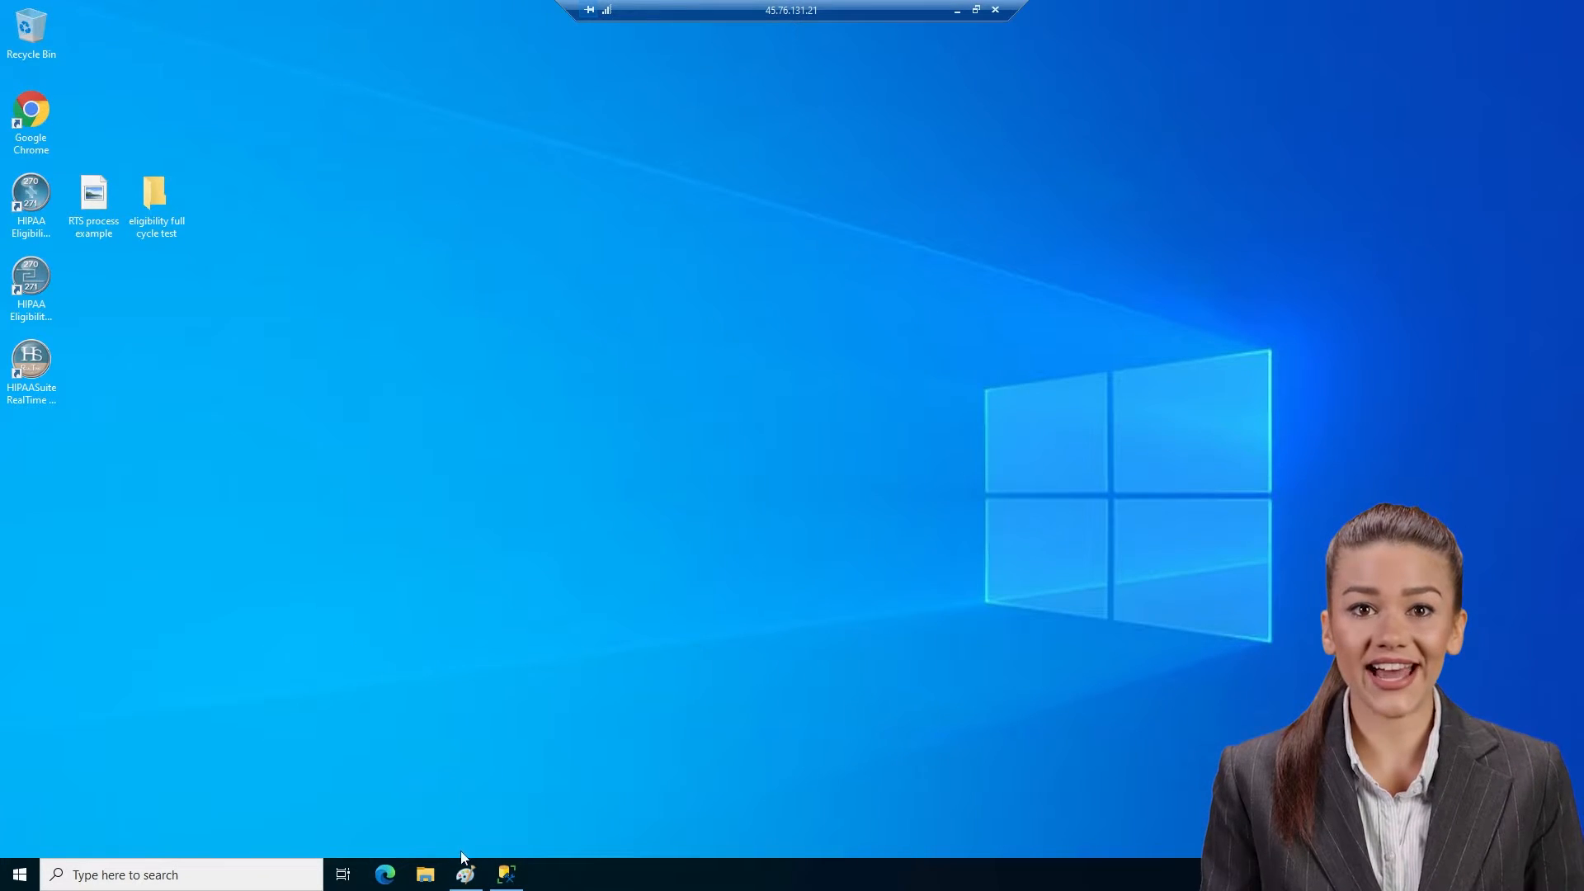
click(464, 871)
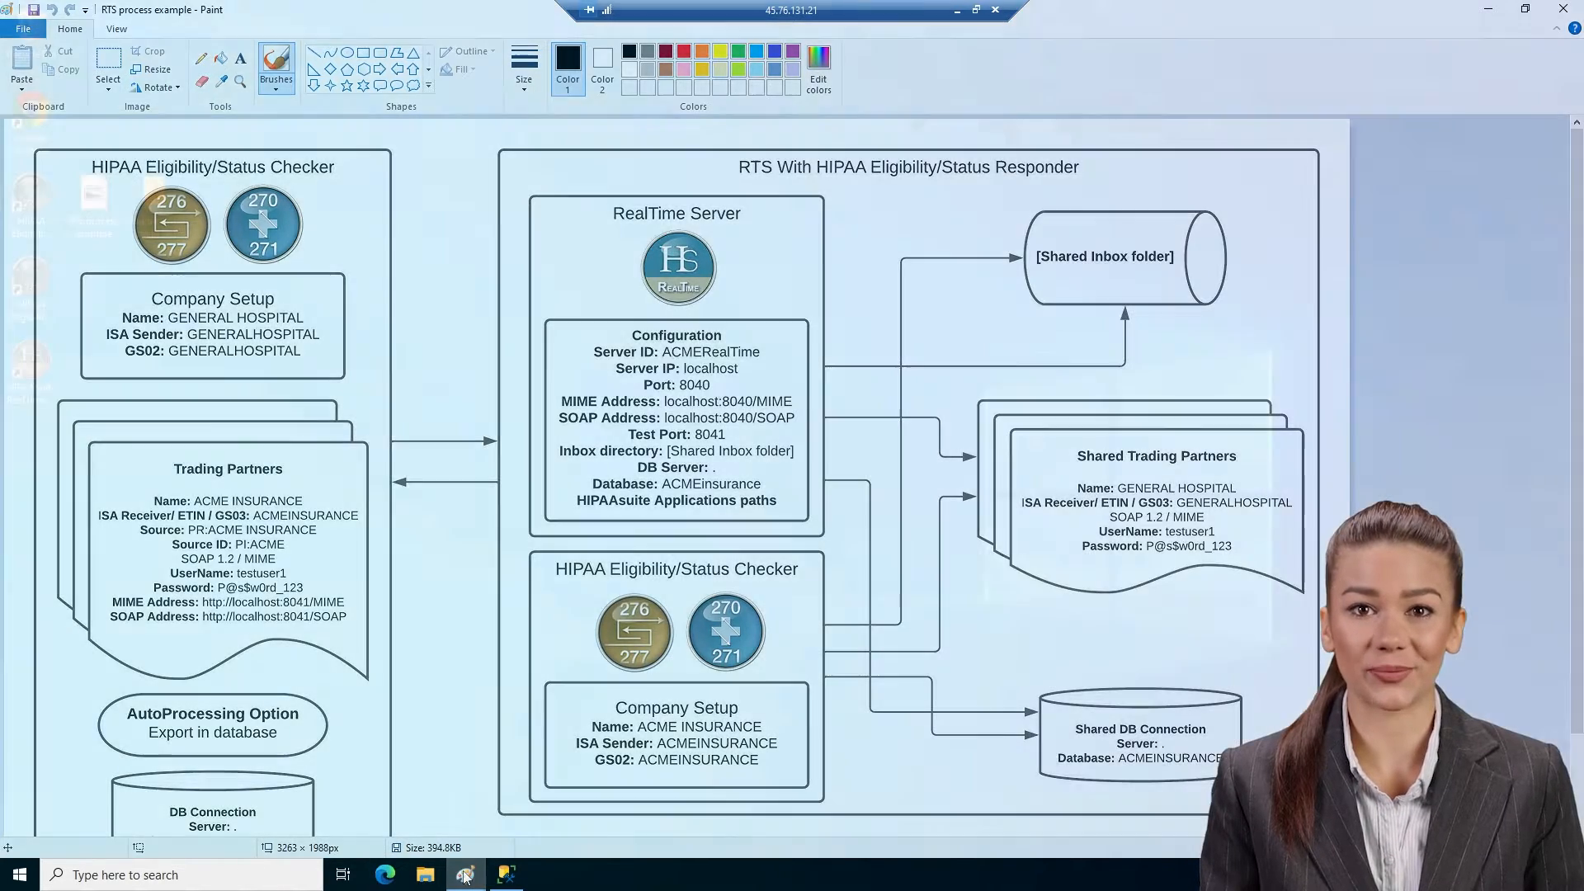
click(464, 876)
- Start HIPAA Eligibility Checker in trial mode and save an MS SQL Server Integrated Security connection to server "." and database GENERALHOSPITAL
double_click(83, 233)
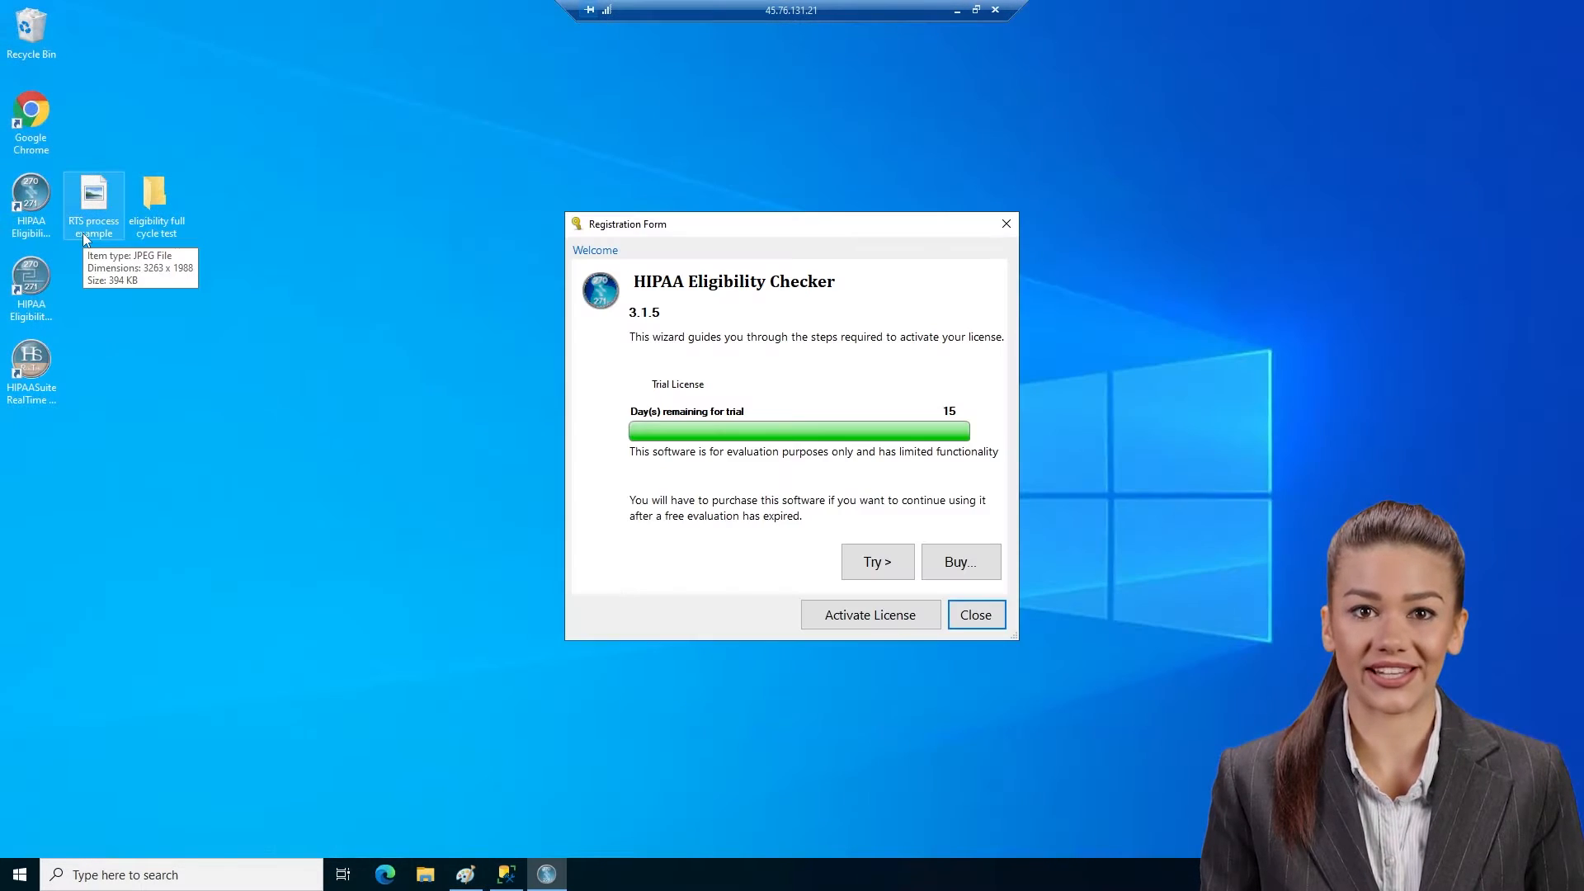
click(862, 559)
click(231, 31)
click(280, 46)
click(284, 268)
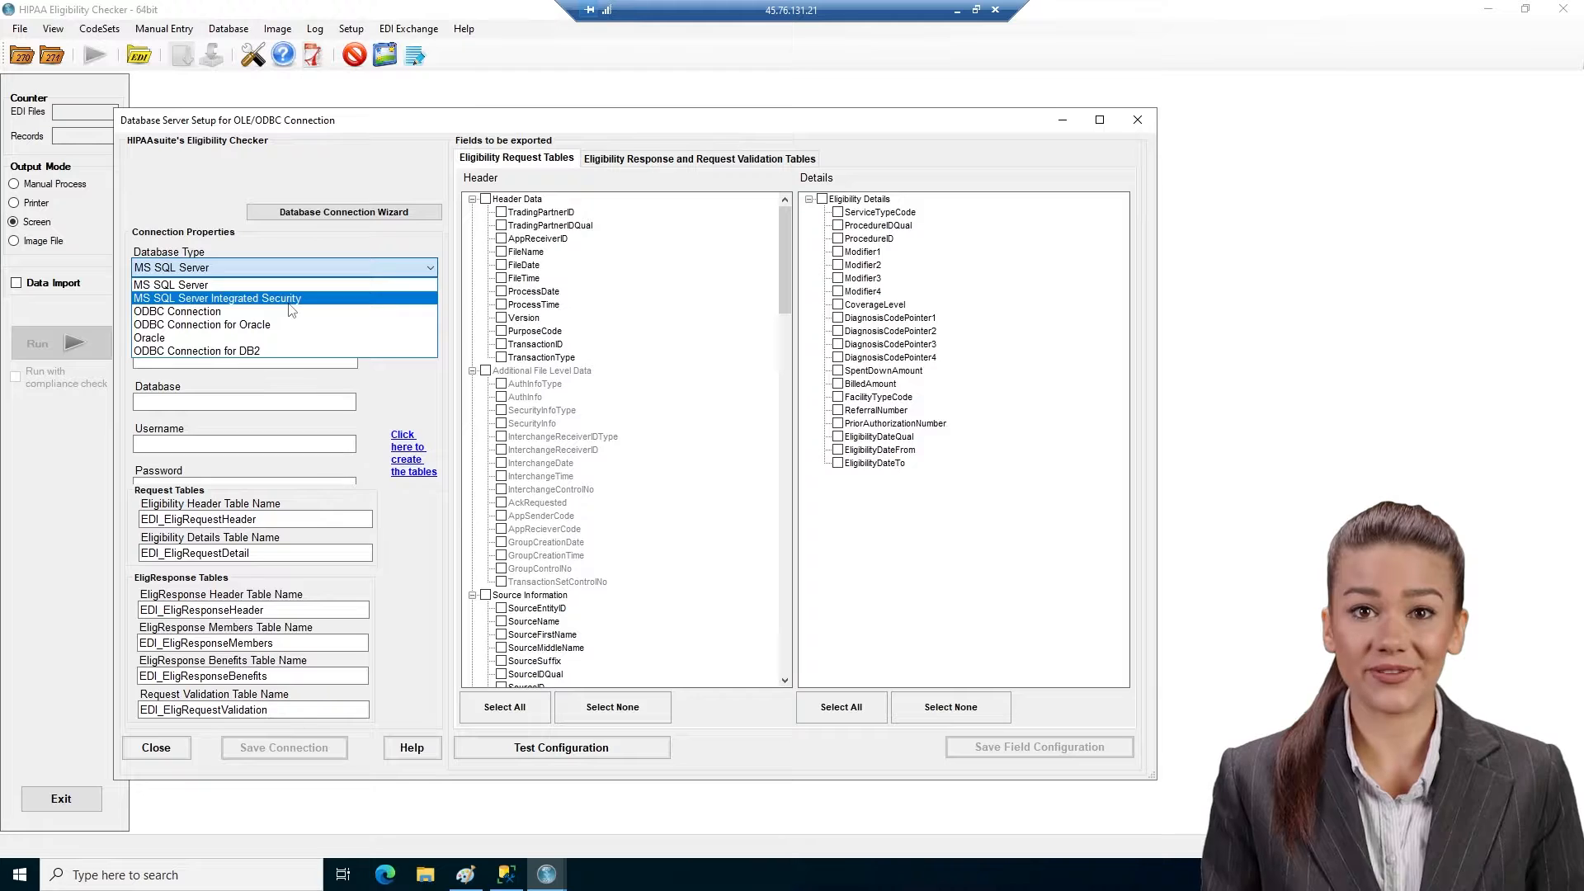
click(273, 297)
click(245, 359)
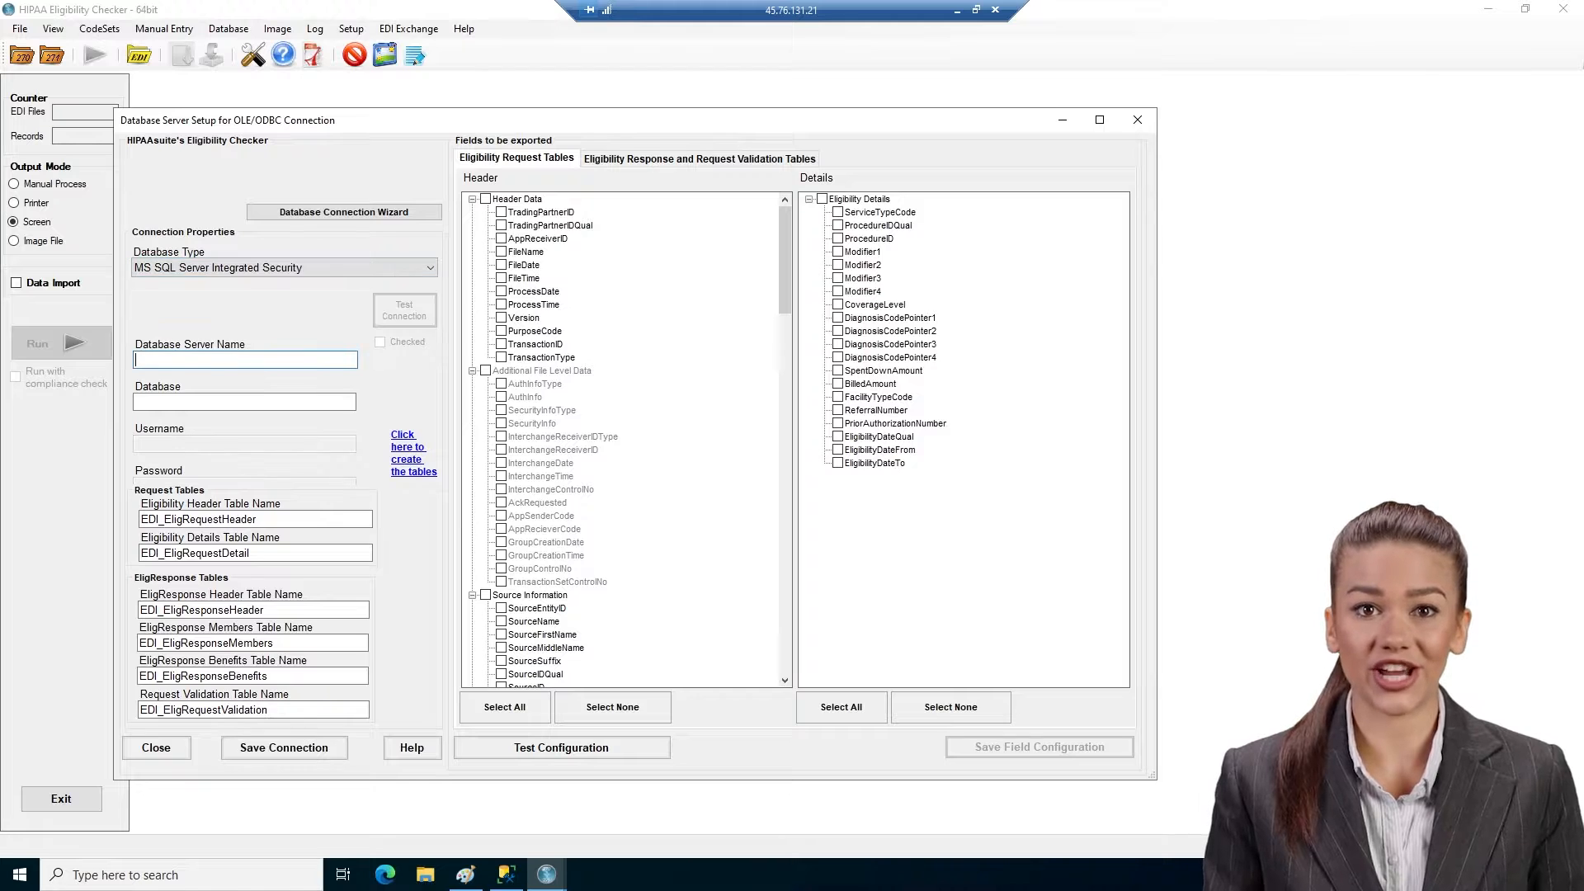
click(266, 748)
- Create the EDI_EligResponseHeader, EDI_EligResponseMembers, EDI_EligResponseBenefits and EDI_EligRequestValidation tables by executing their SQL scripts
click(408, 473)
click(725, 543)
click(750, 474)
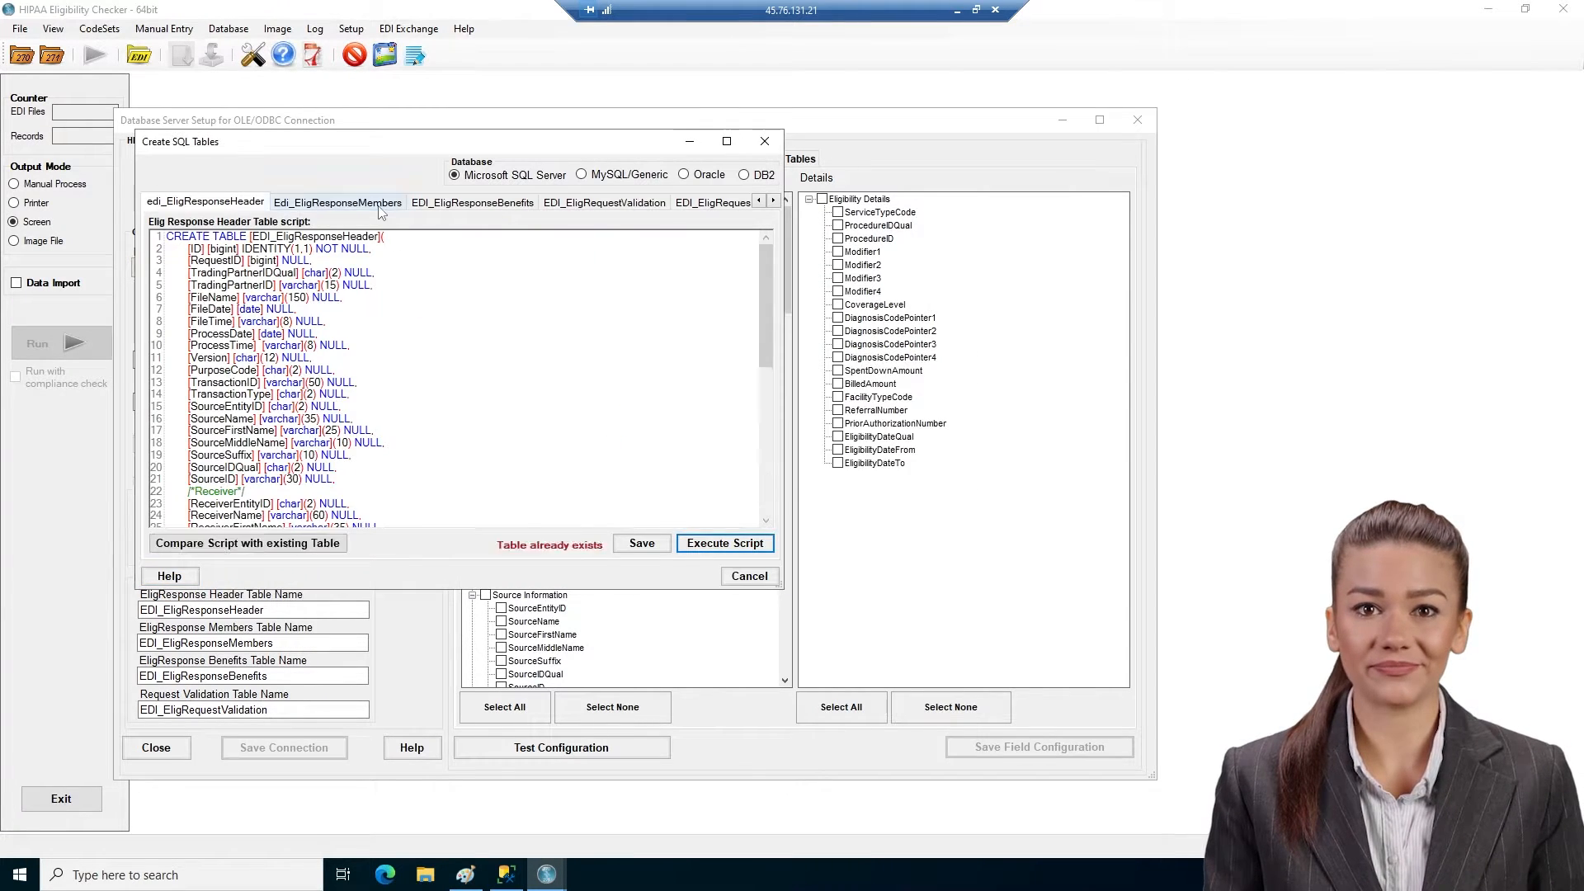
click(375, 204)
click(725, 543)
click(750, 473)
click(473, 203)
click(725, 543)
click(604, 203)
click(725, 543)
click(734, 475)
- Execute the scripts that create the EDI_EligRequestHeader, EDI_EligRequestDetail and StoredReceiver tables
click(712, 203)
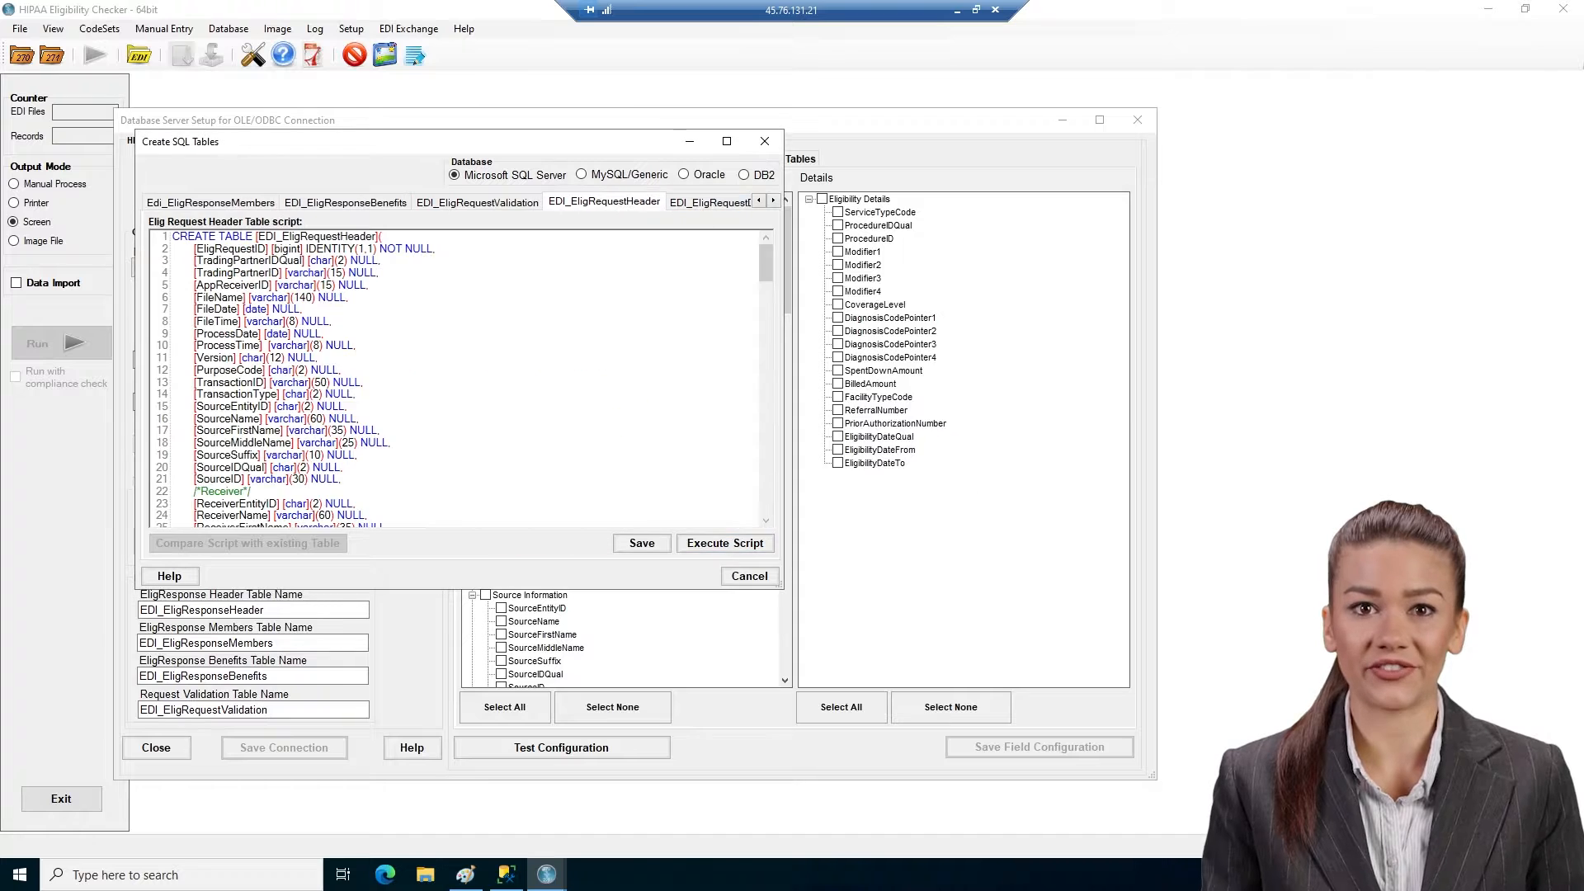
click(725, 543)
click(735, 475)
click(715, 203)
click(725, 543)
click(734, 475)
click(680, 203)
click(725, 543)
click(718, 475)
- Execute the scripts for the StoredPatient table and the remaining tables, and finish the SQL table creation
click(738, 203)
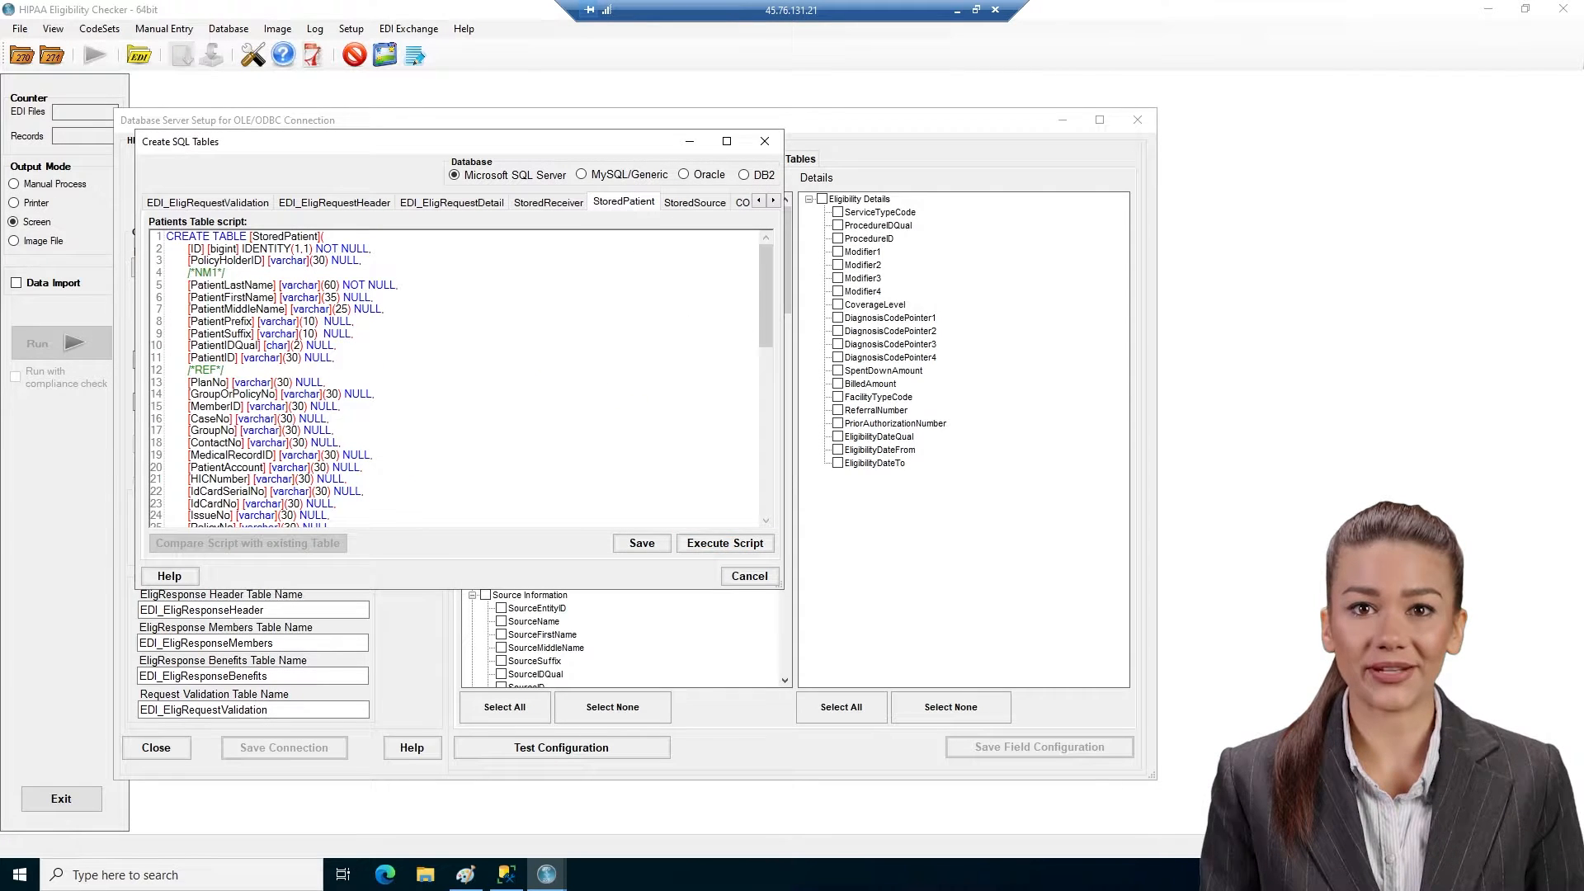
click(726, 543)
click(715, 475)
click(694, 203)
click(742, 203)
click(726, 543)
click(725, 472)
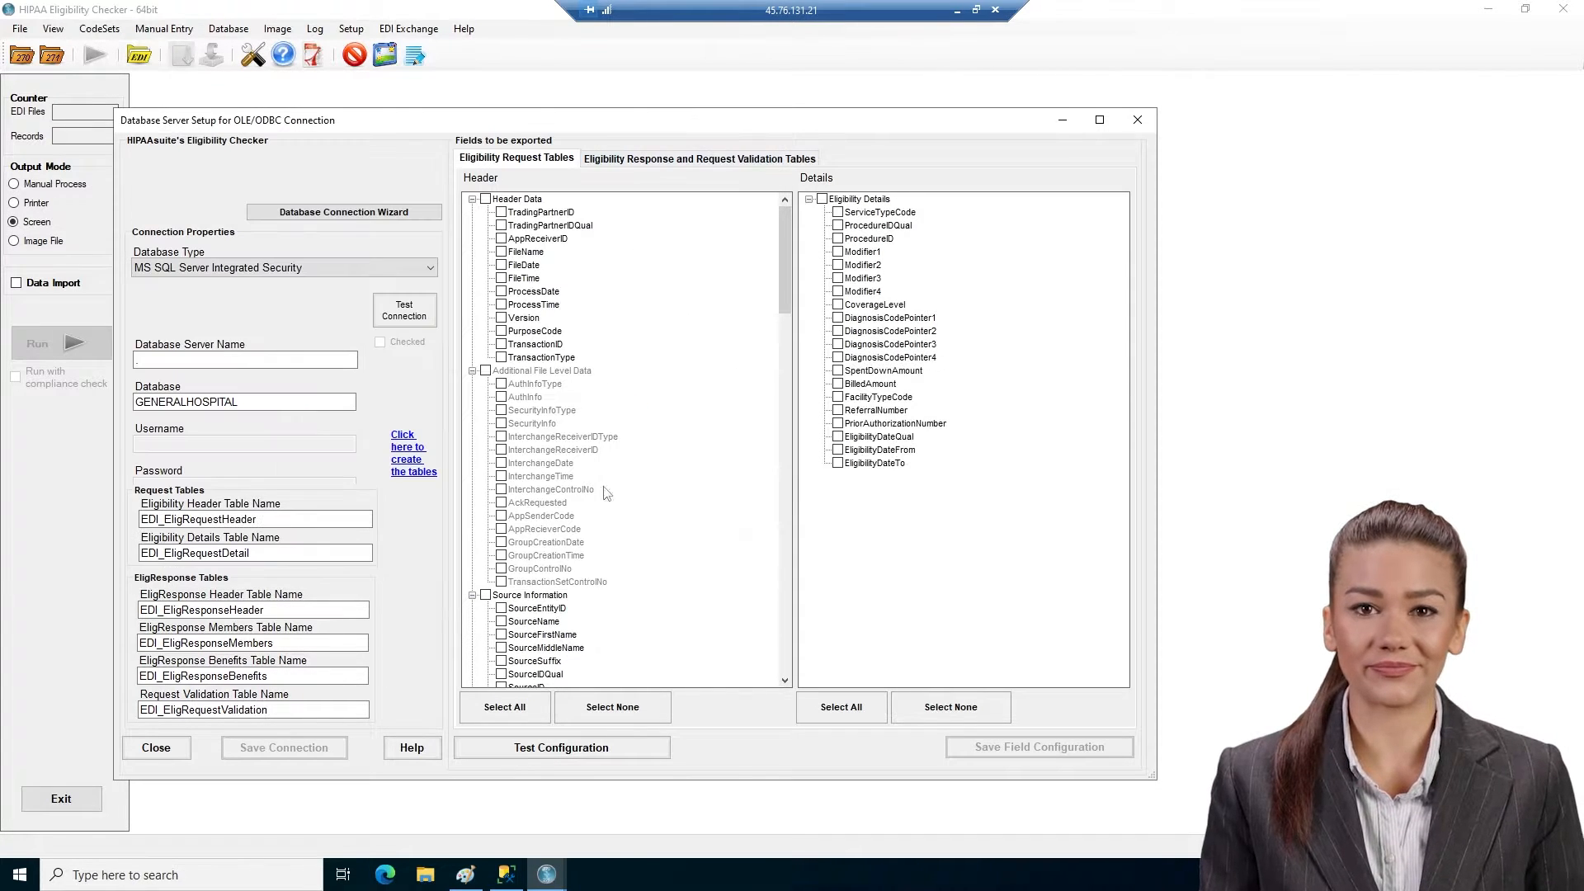
- Test the database connection, select all eligibility response and request validation fields for export, and test the configuration
click(405, 316)
click(704, 576)
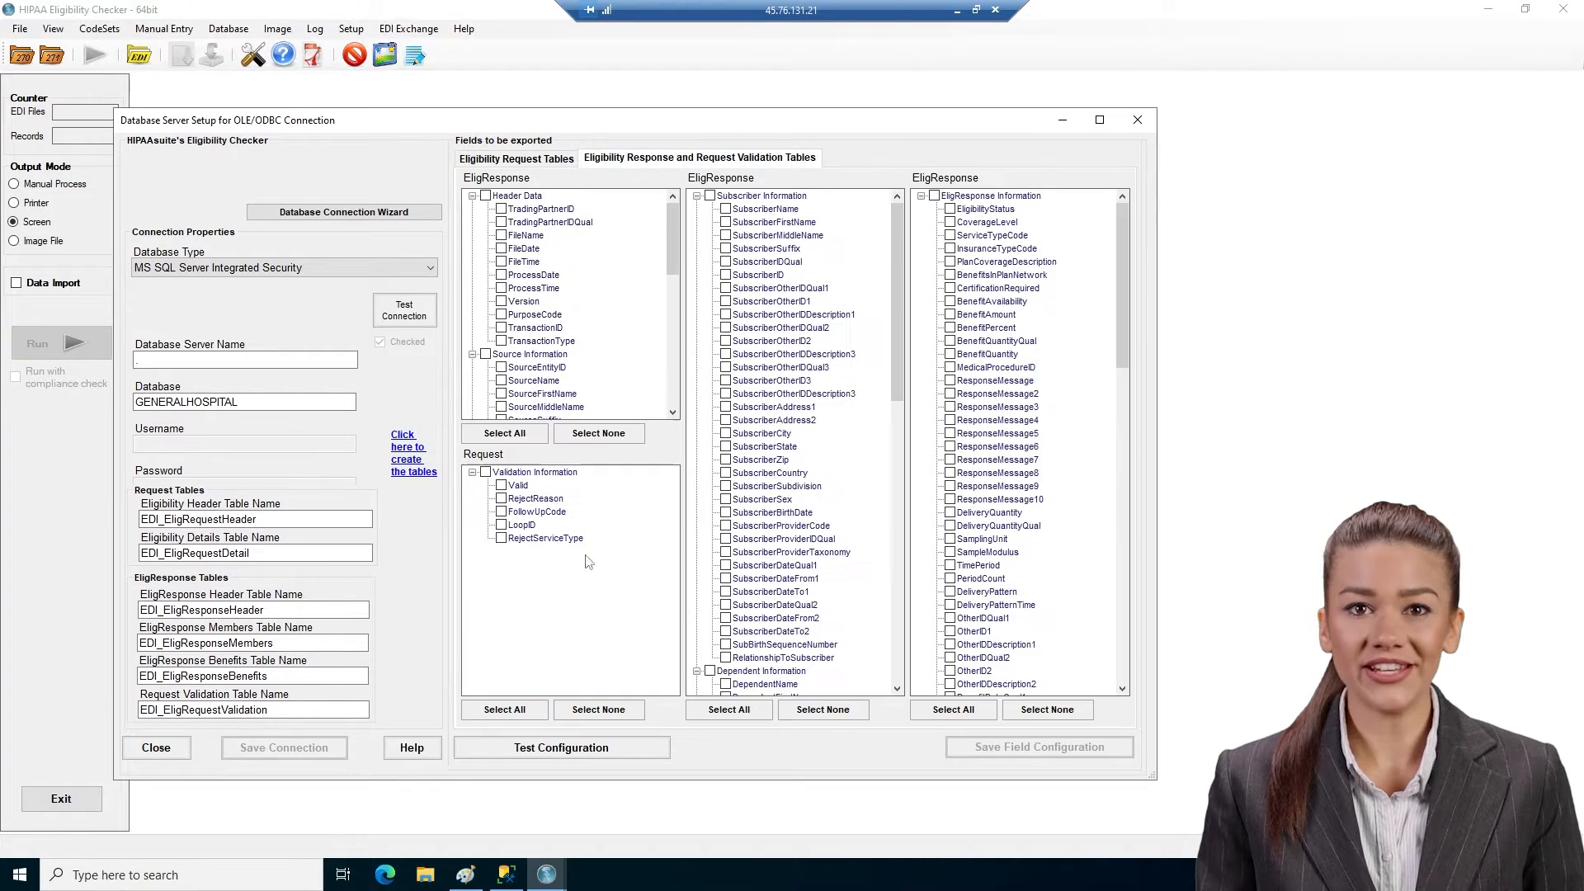
click(522, 711)
click(728, 710)
click(623, 747)
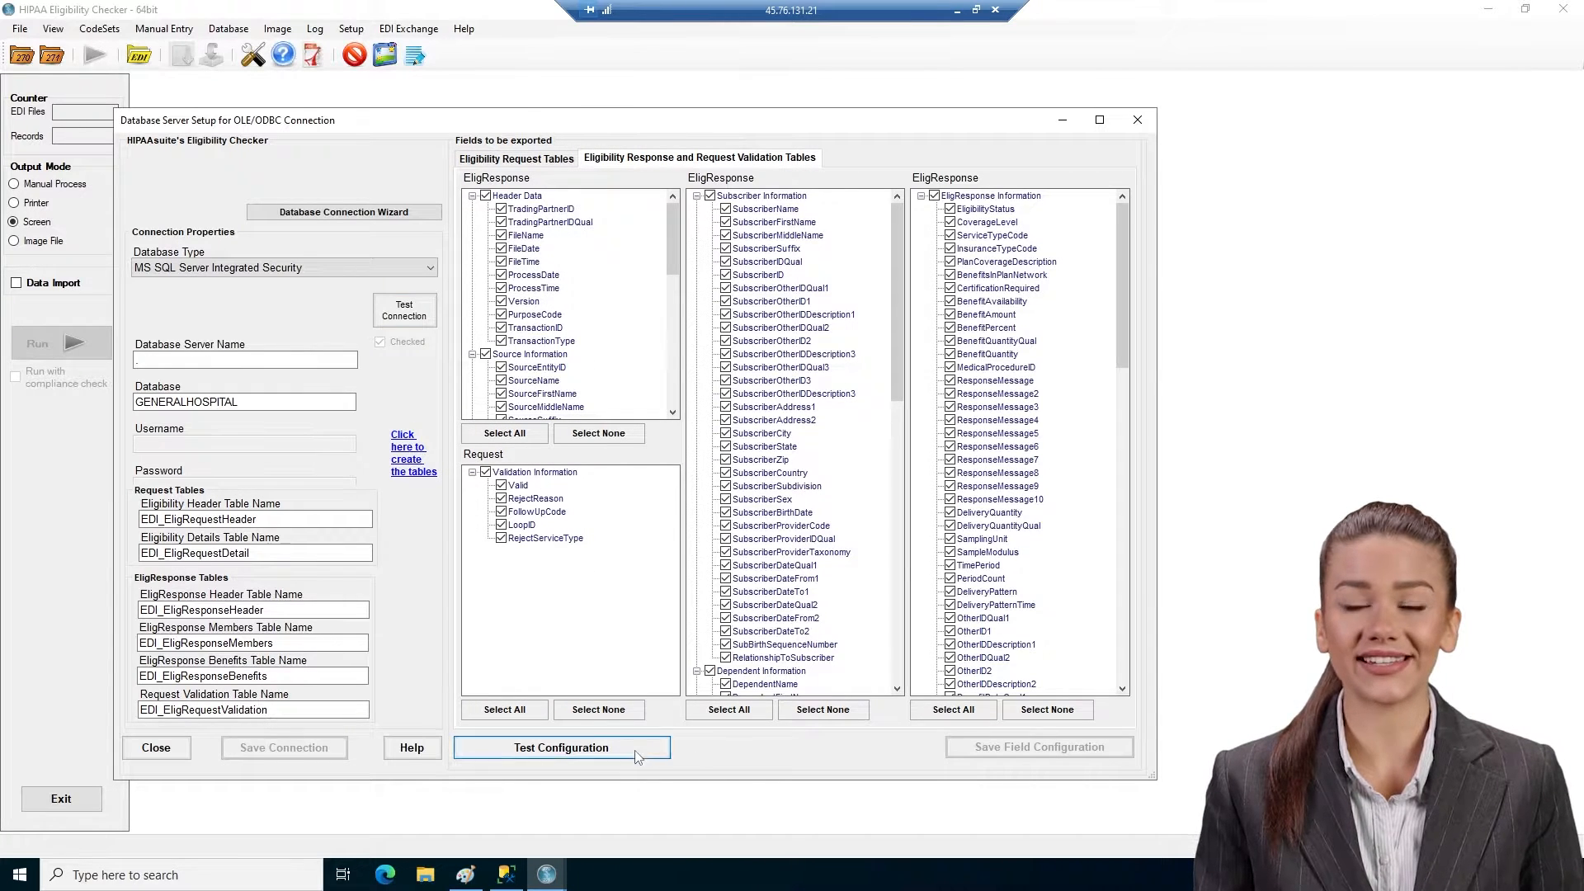
key(Return)
click(156, 748)
- Create the EDI Exchange tables, from Trading Partner through SendLogItems and COMPANY_SETUP, by executing their Microsoft SQL Server scripts
click(409, 28)
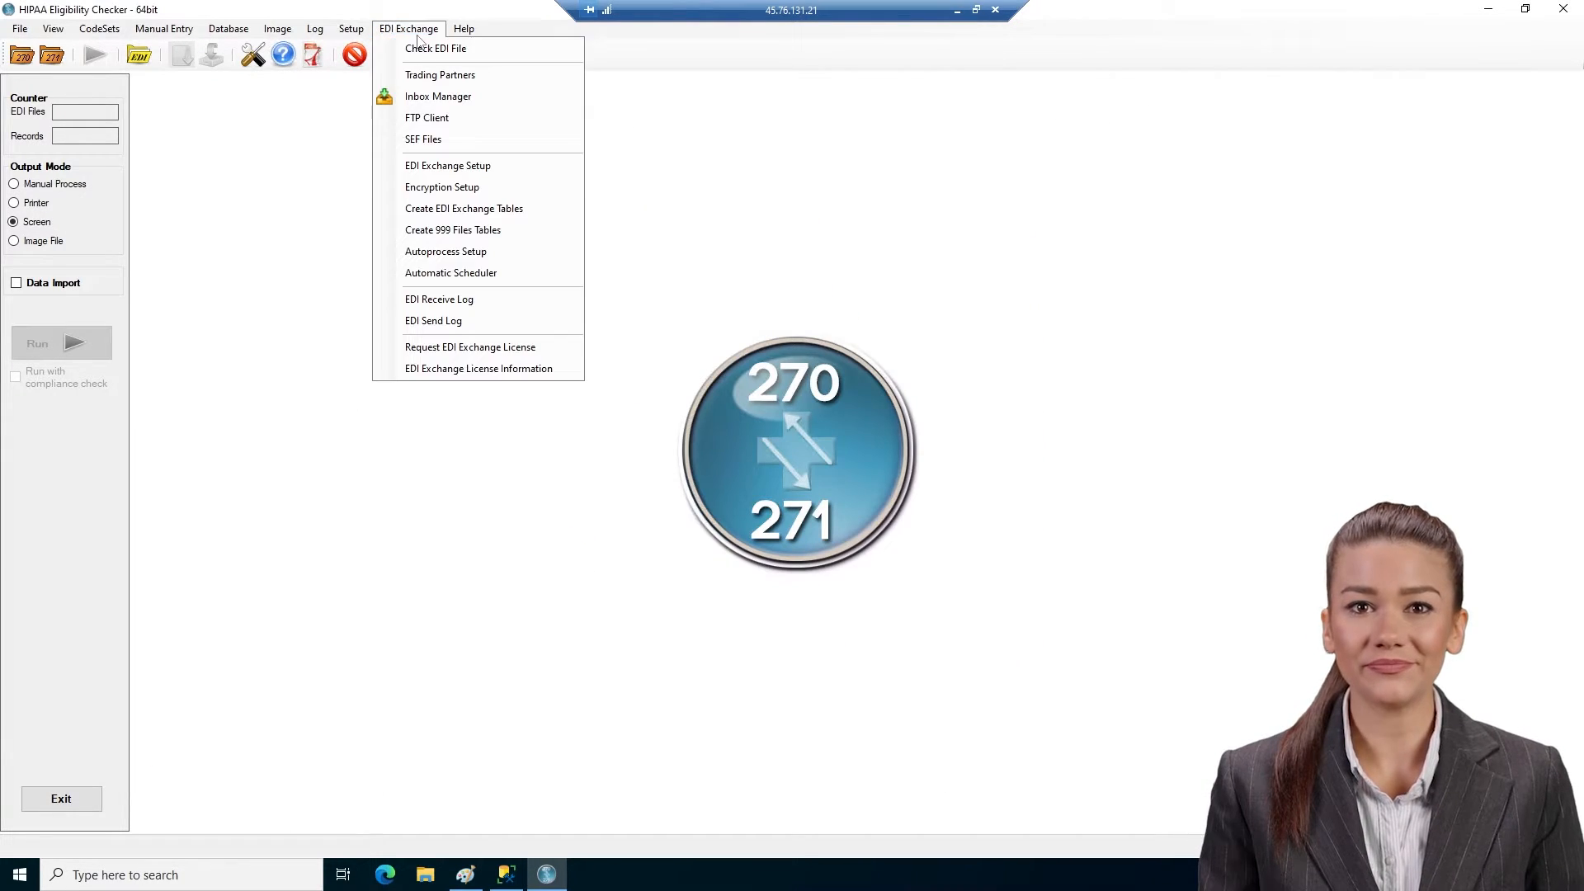
click(466, 209)
click(783, 566)
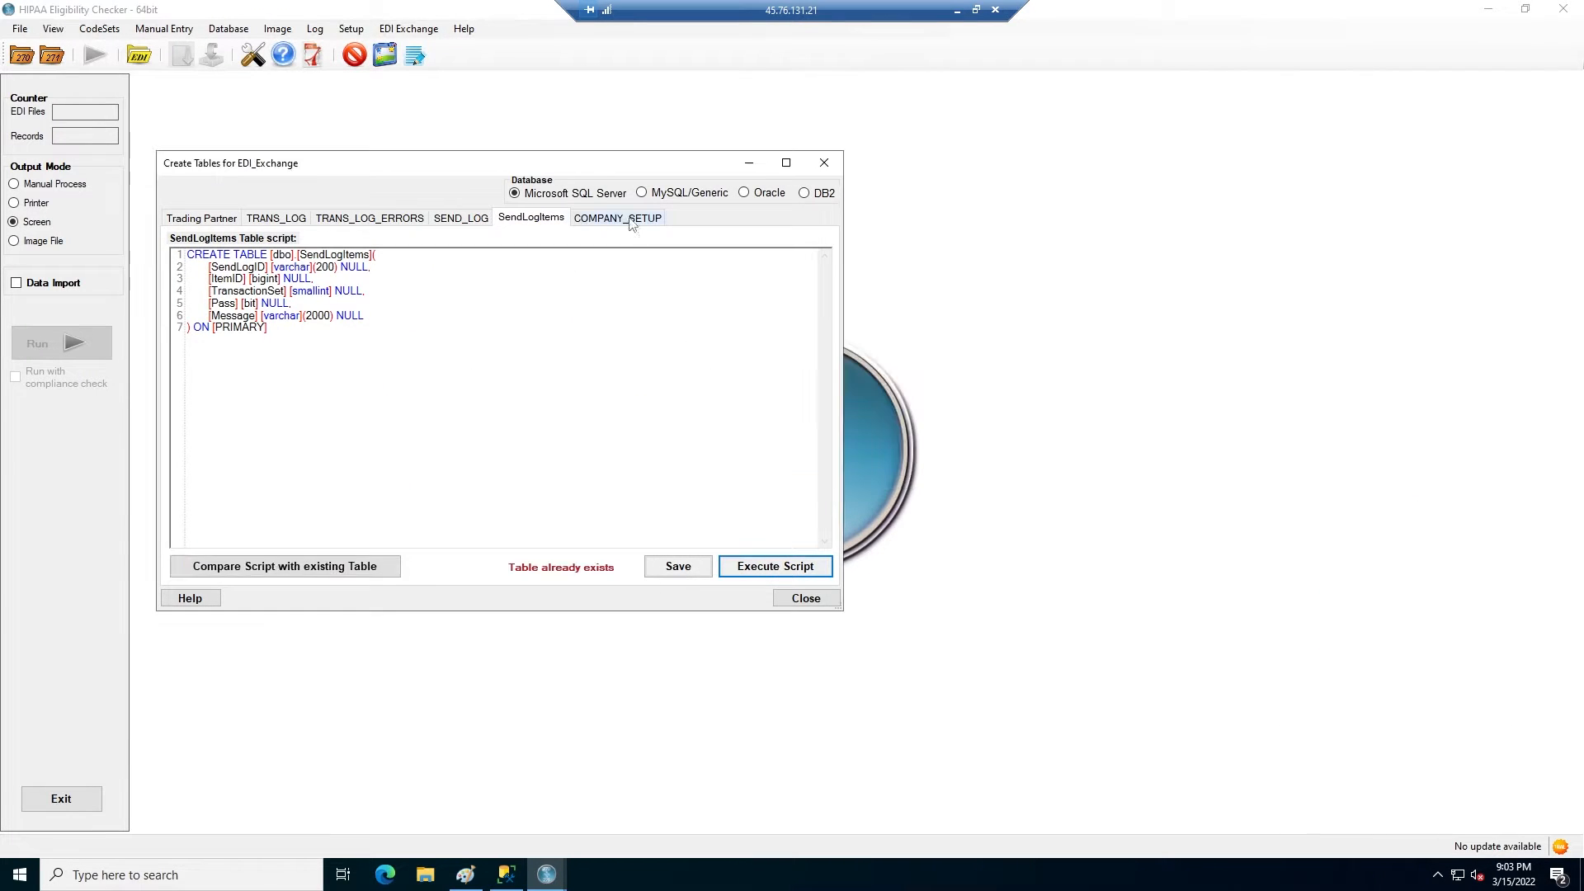
click(618, 217)
click(806, 598)
- In the company setup, enter name GENERAL HOSPITAL, ISA sender identifier and GS_2 code GENERALHOSPITAL, qualifier ZZ - Mutually Defined, and the tax ID
click(351, 28)
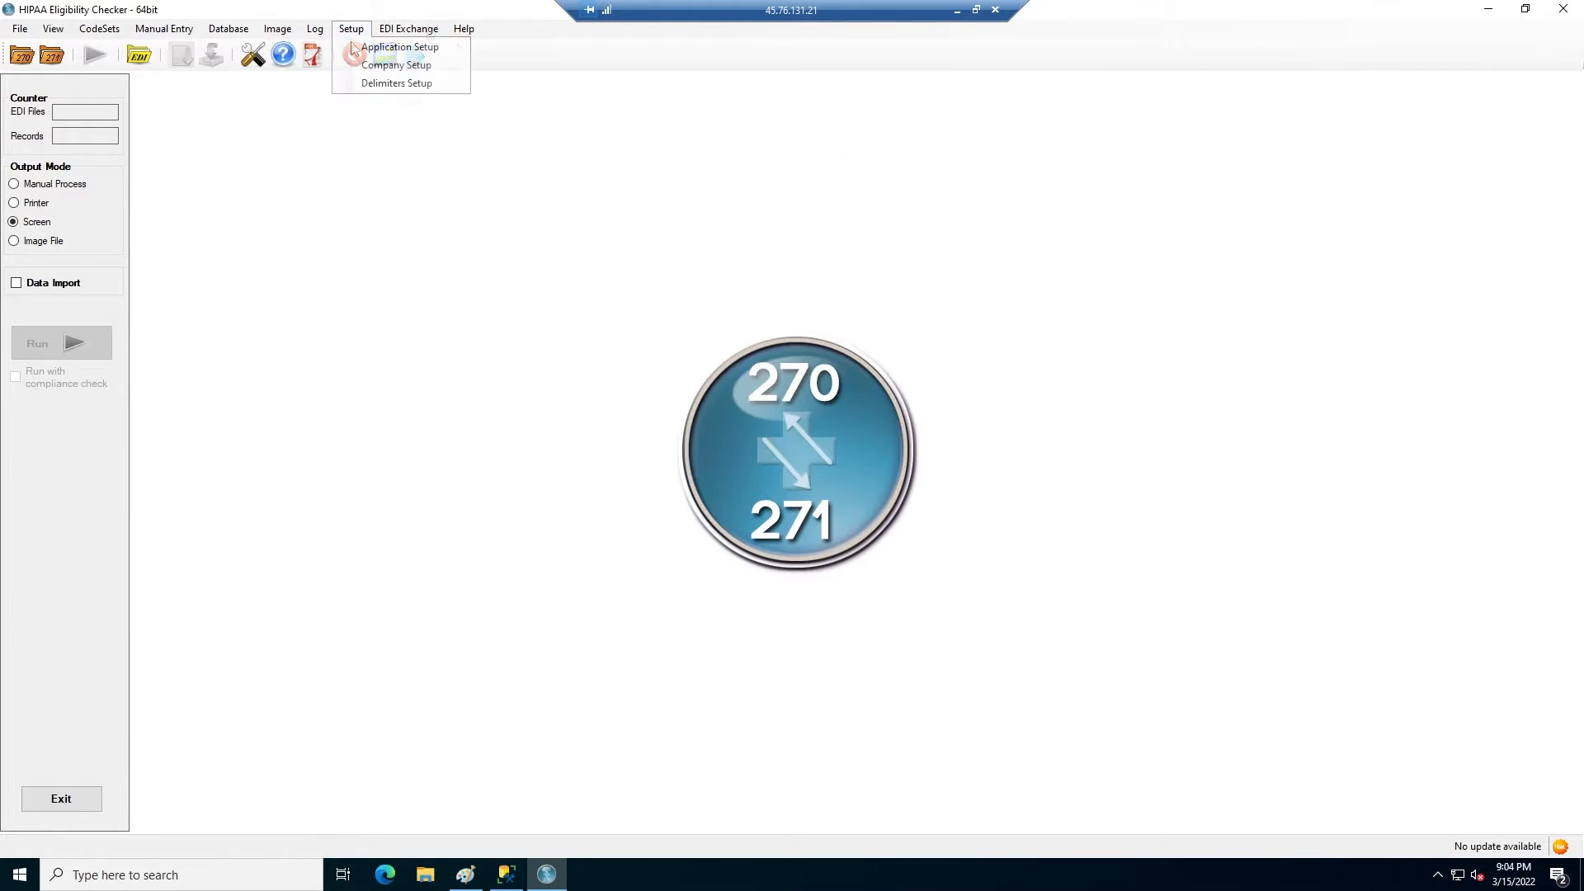
click(388, 42)
click(674, 83)
text(GENERALHOSPITAL)
click(749, 103)
click(660, 230)
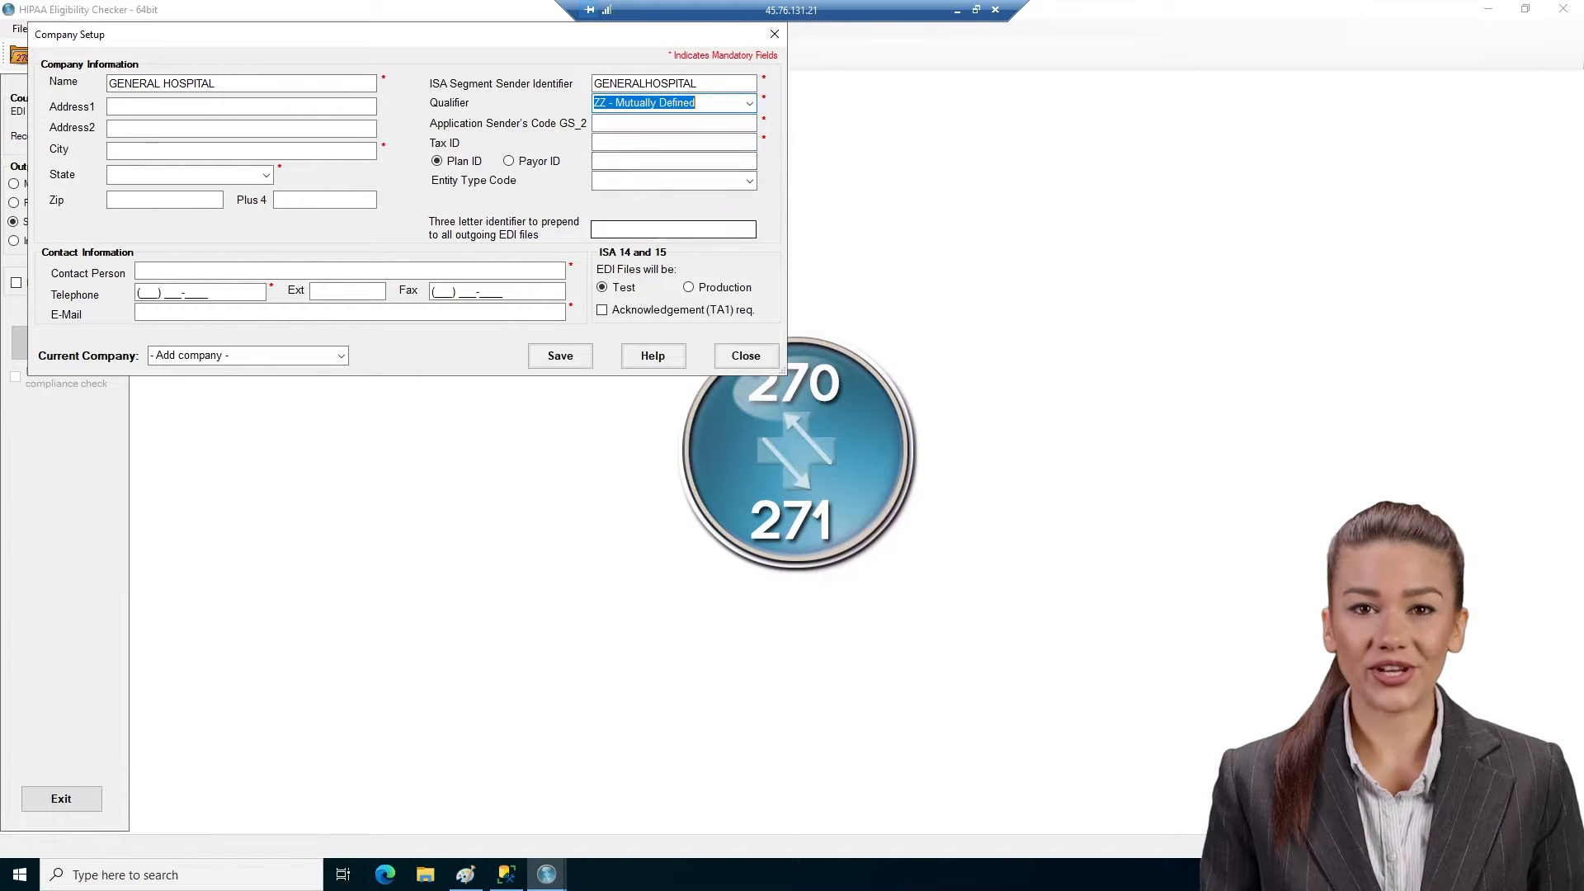
click(674, 123)
text(GENERALHOSPITAL)
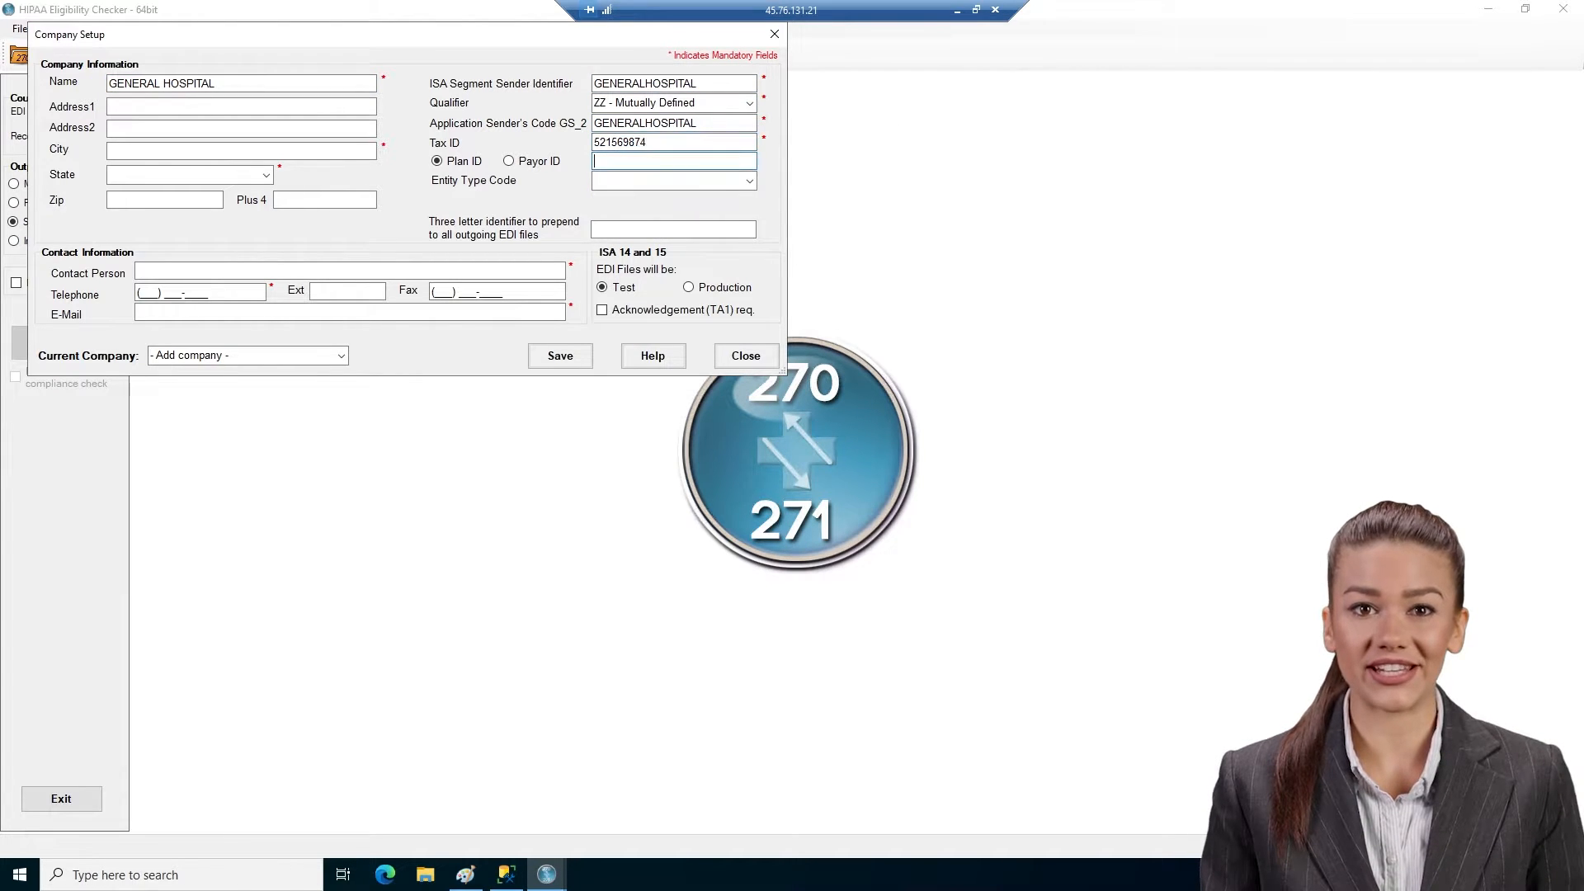
- Set city ANY TOWN, state MS - Mississippi and plan ID TEST, fill in the contact's name, telephone and e-mail, and save the company
click(266, 175)
text(MS)
click(246, 197)
click(281, 271)
text(NAME)
key(Tab)
text(1111111111)
key(Tab)
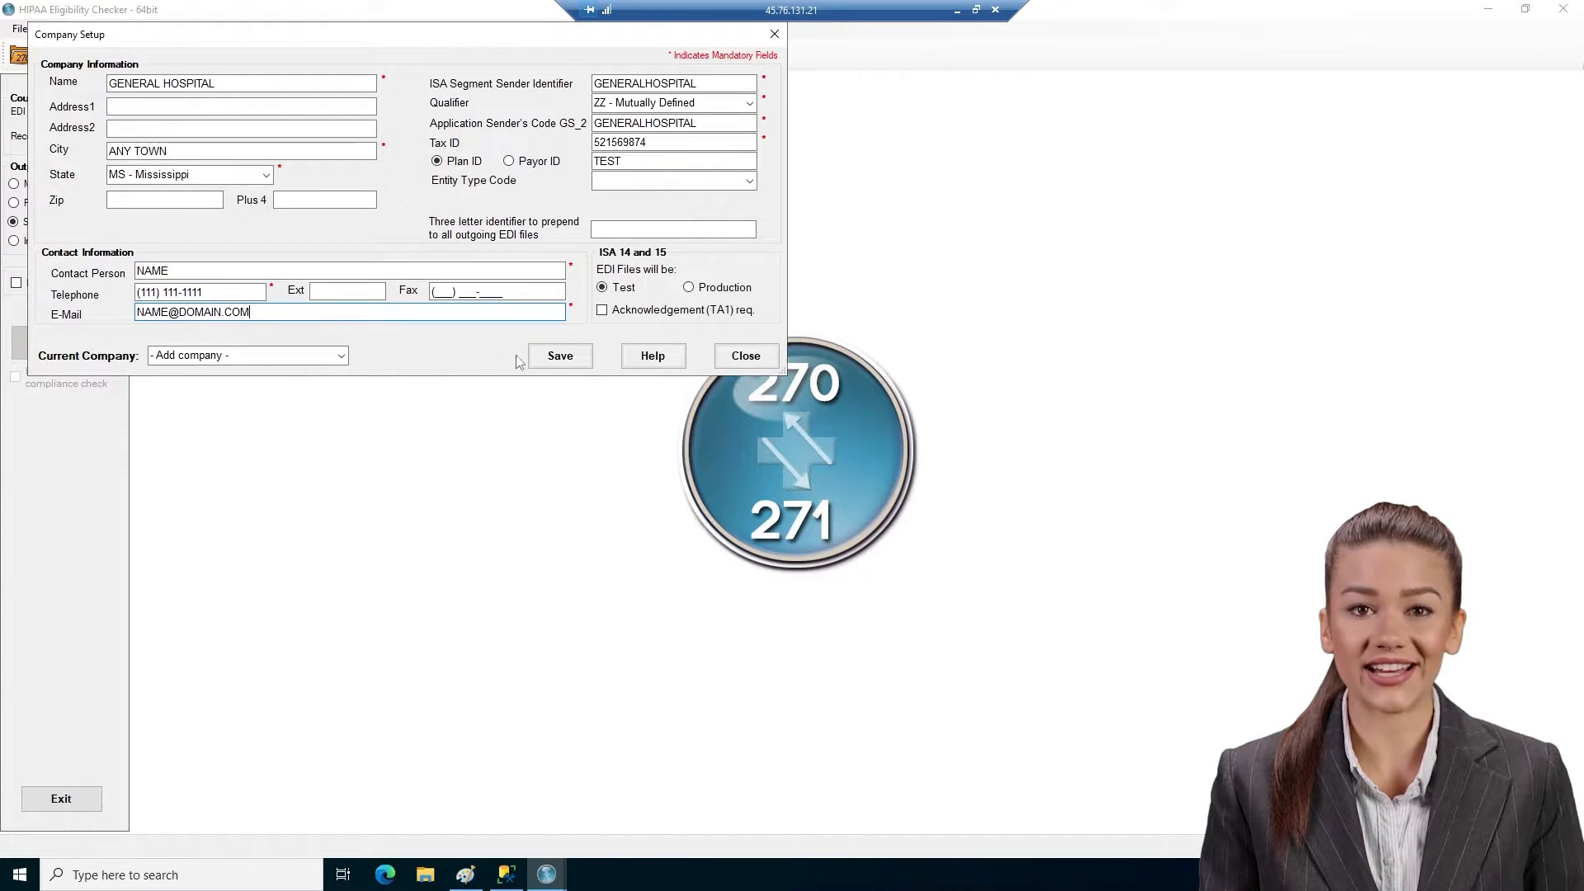
click(542, 358)
key(Return)
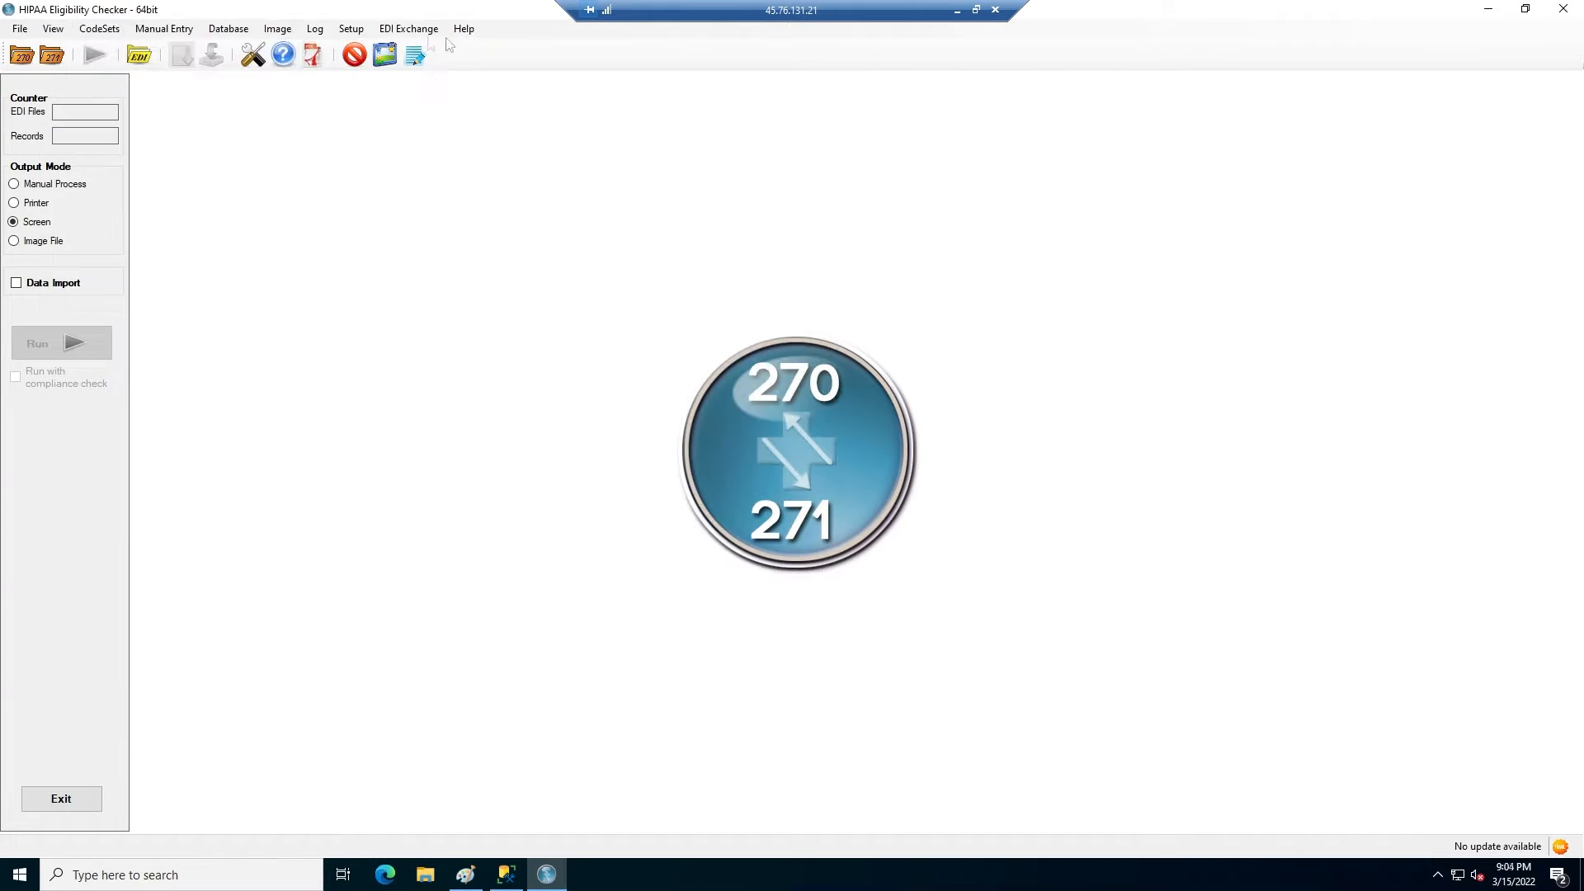
- Make a new Desktop folder named checker root, set it as the EDI Exchange root directory, and initialize EDI Exchange
click(430, 31)
click(472, 166)
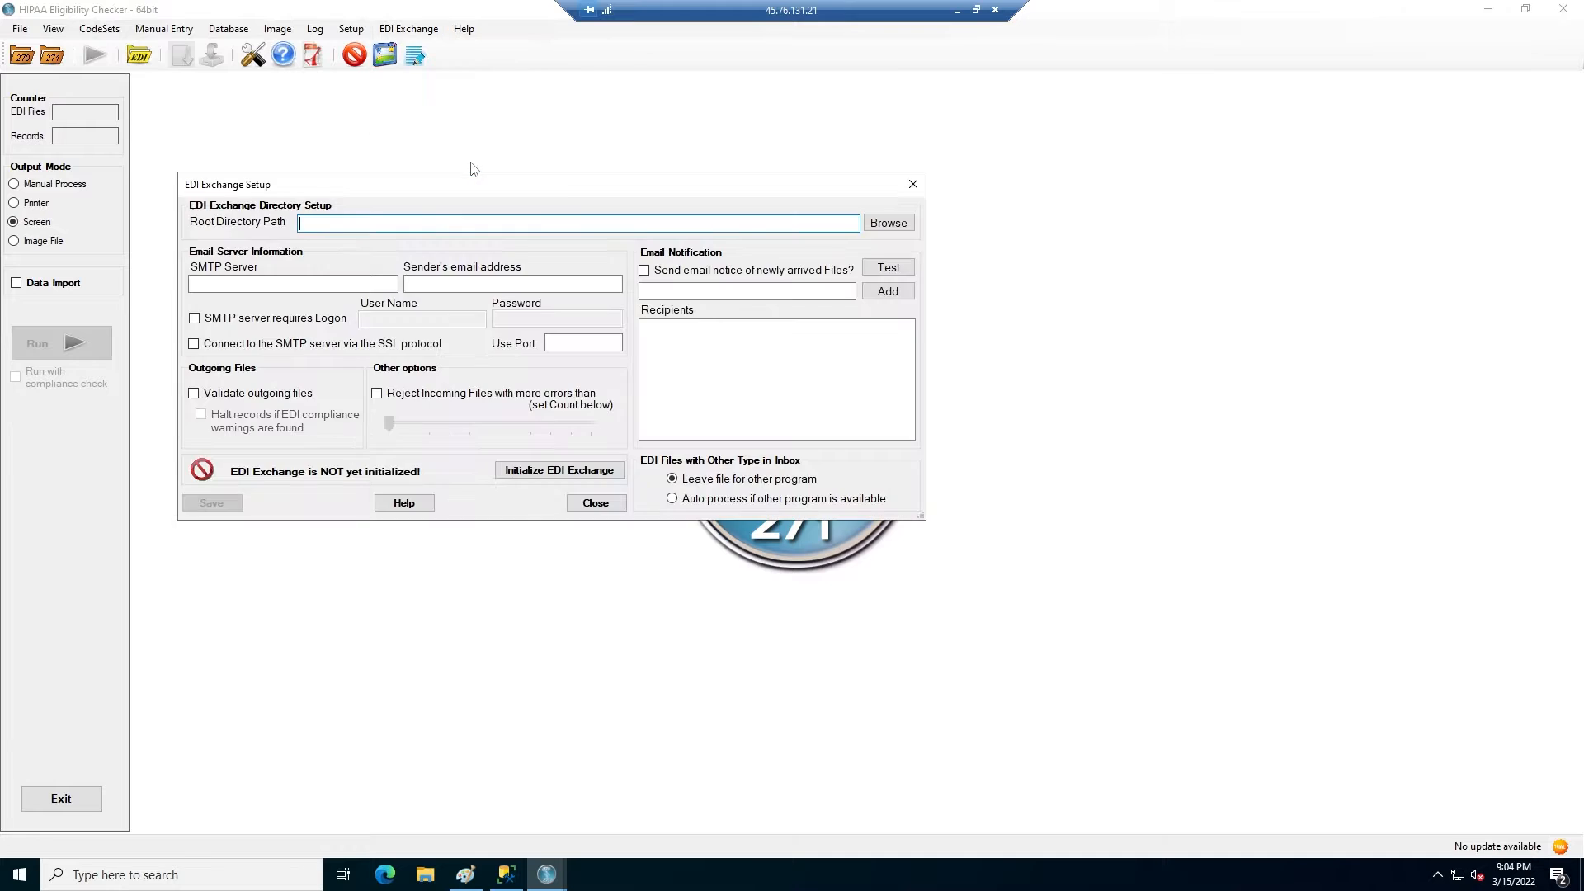
click(887, 223)
click(715, 586)
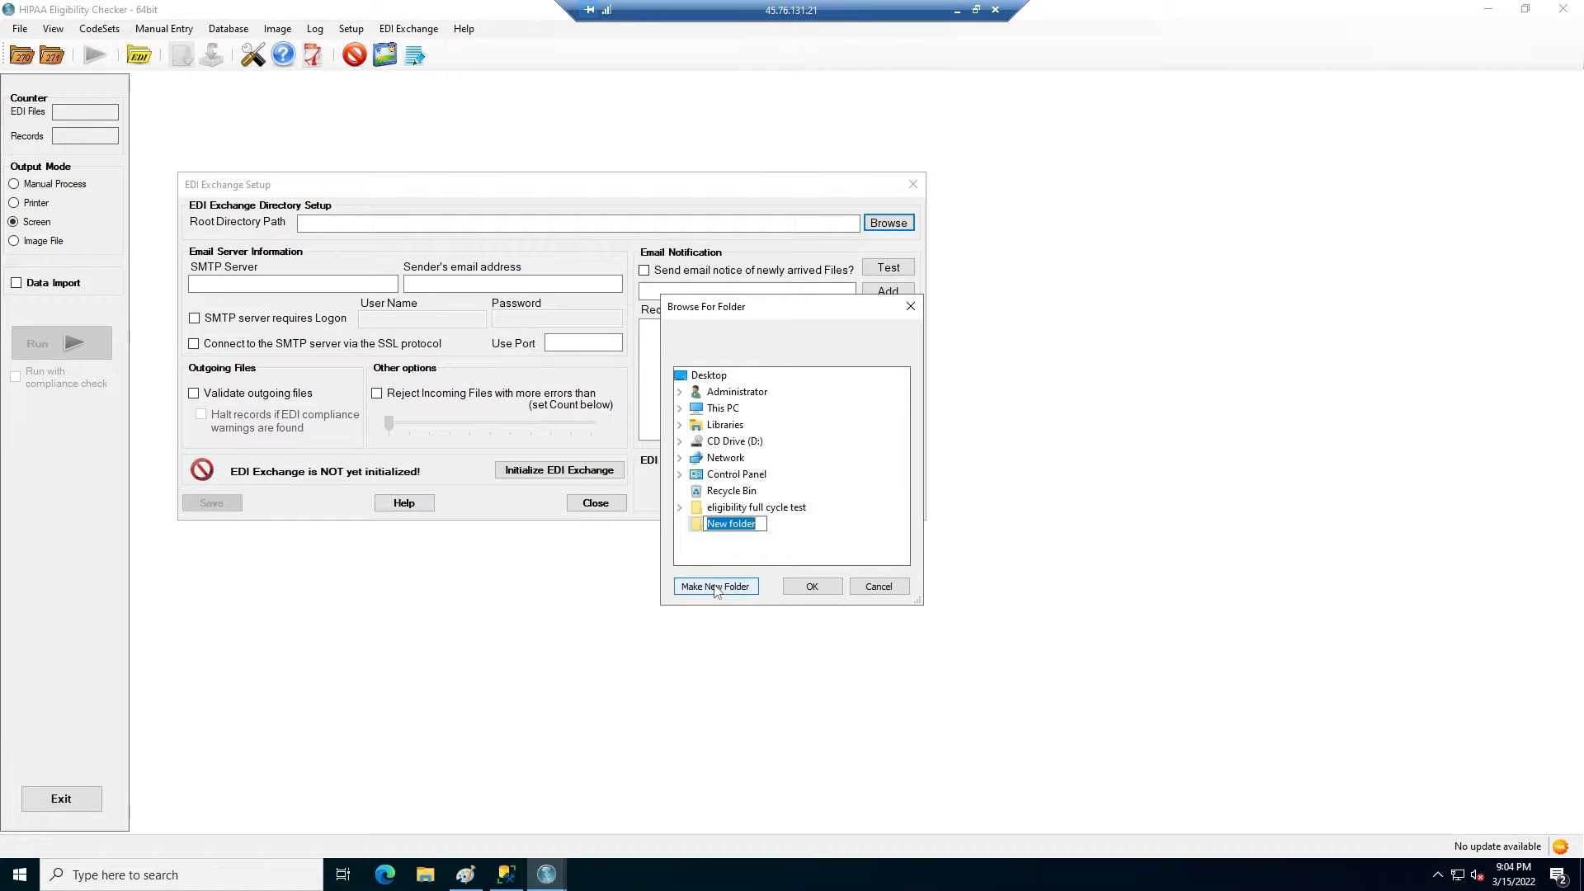
text(checker root)
key(Return)
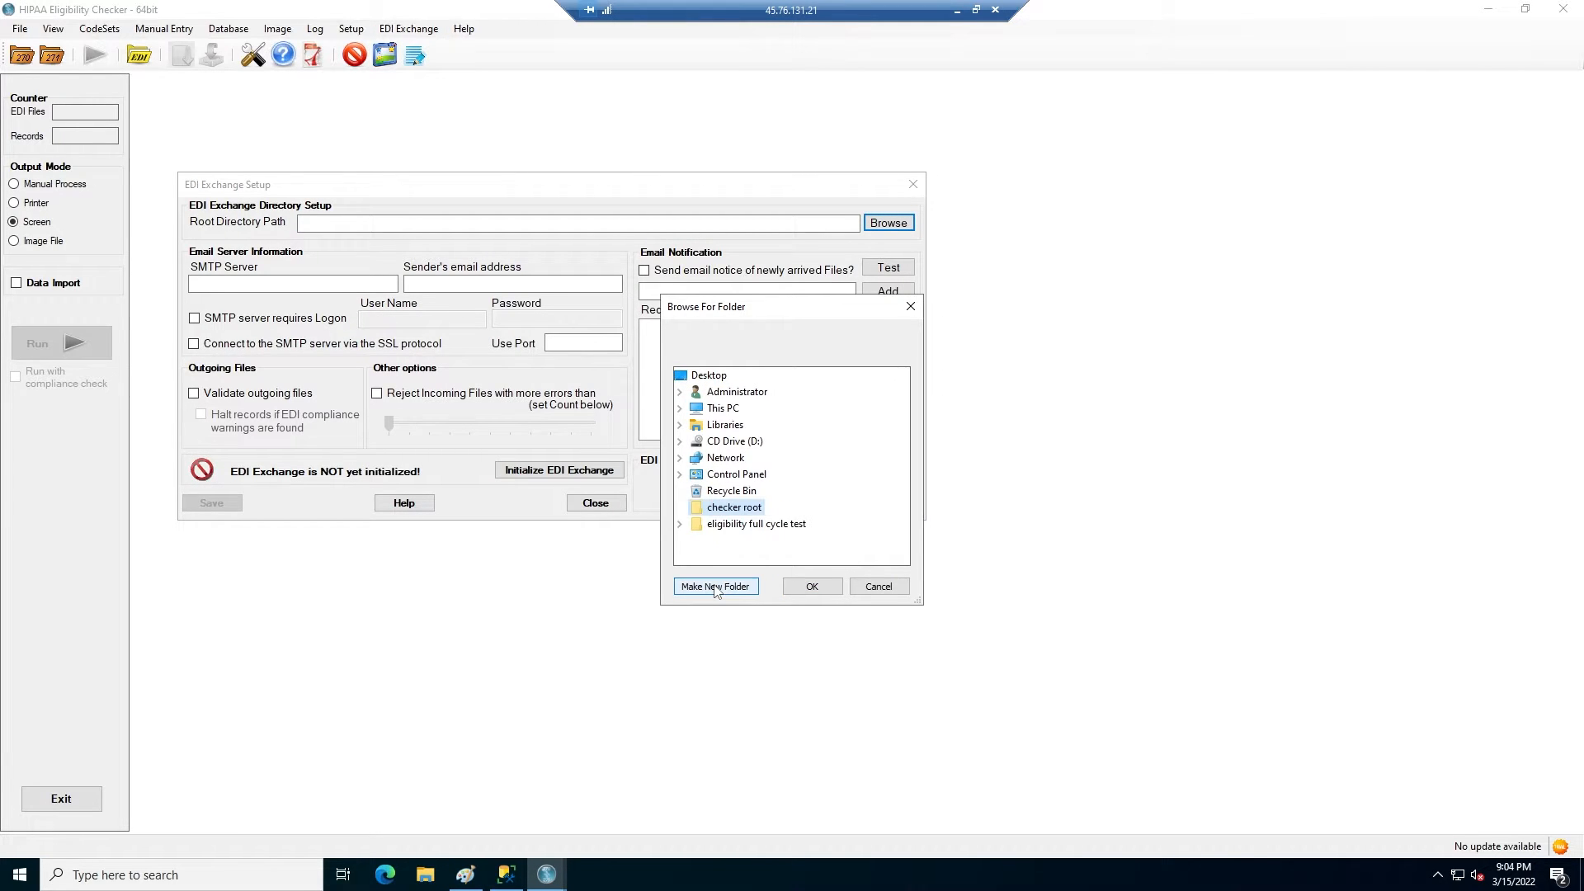
click(812, 586)
click(515, 468)
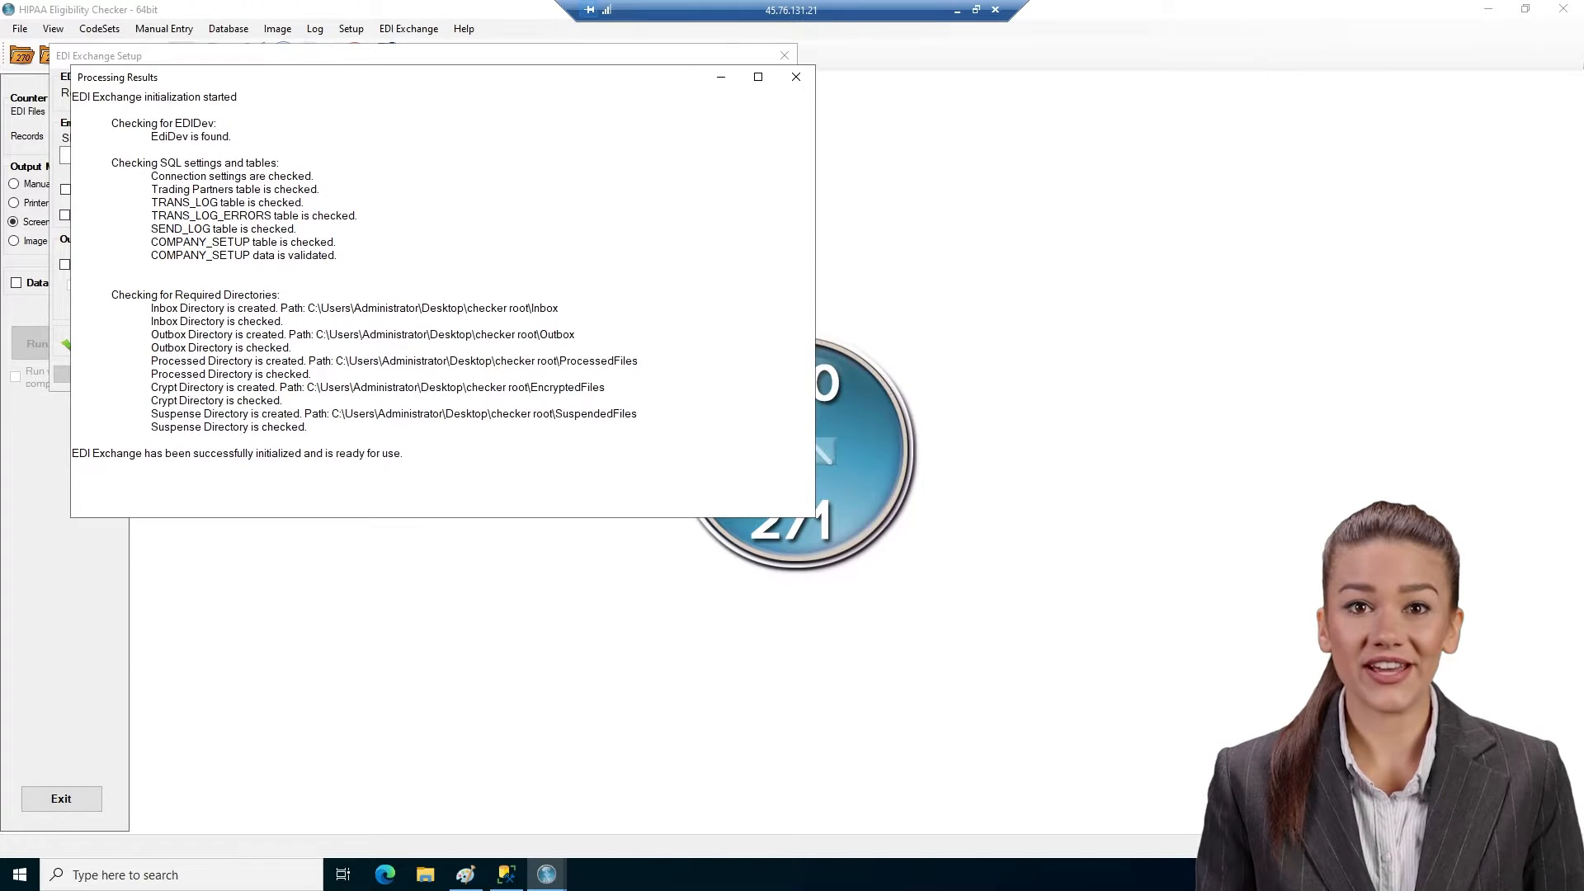
click(796, 77)
click(784, 55)
- Start a trading partner named ACME INSURANCE and fill in its street address, city ANYTOWN, state MD and ZIP code
click(409, 28)
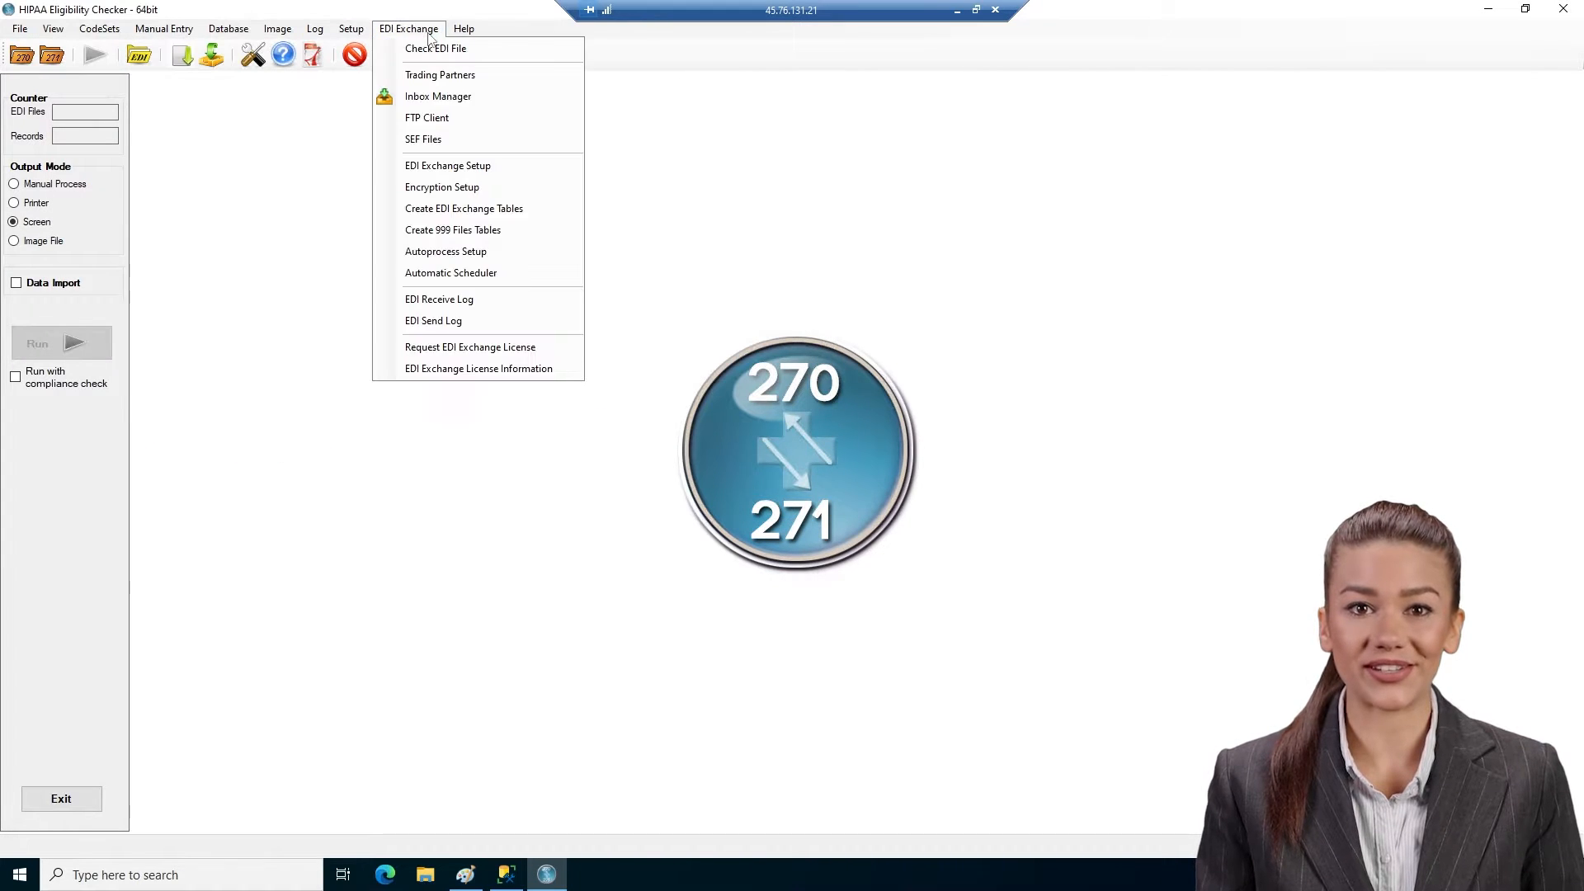
click(437, 75)
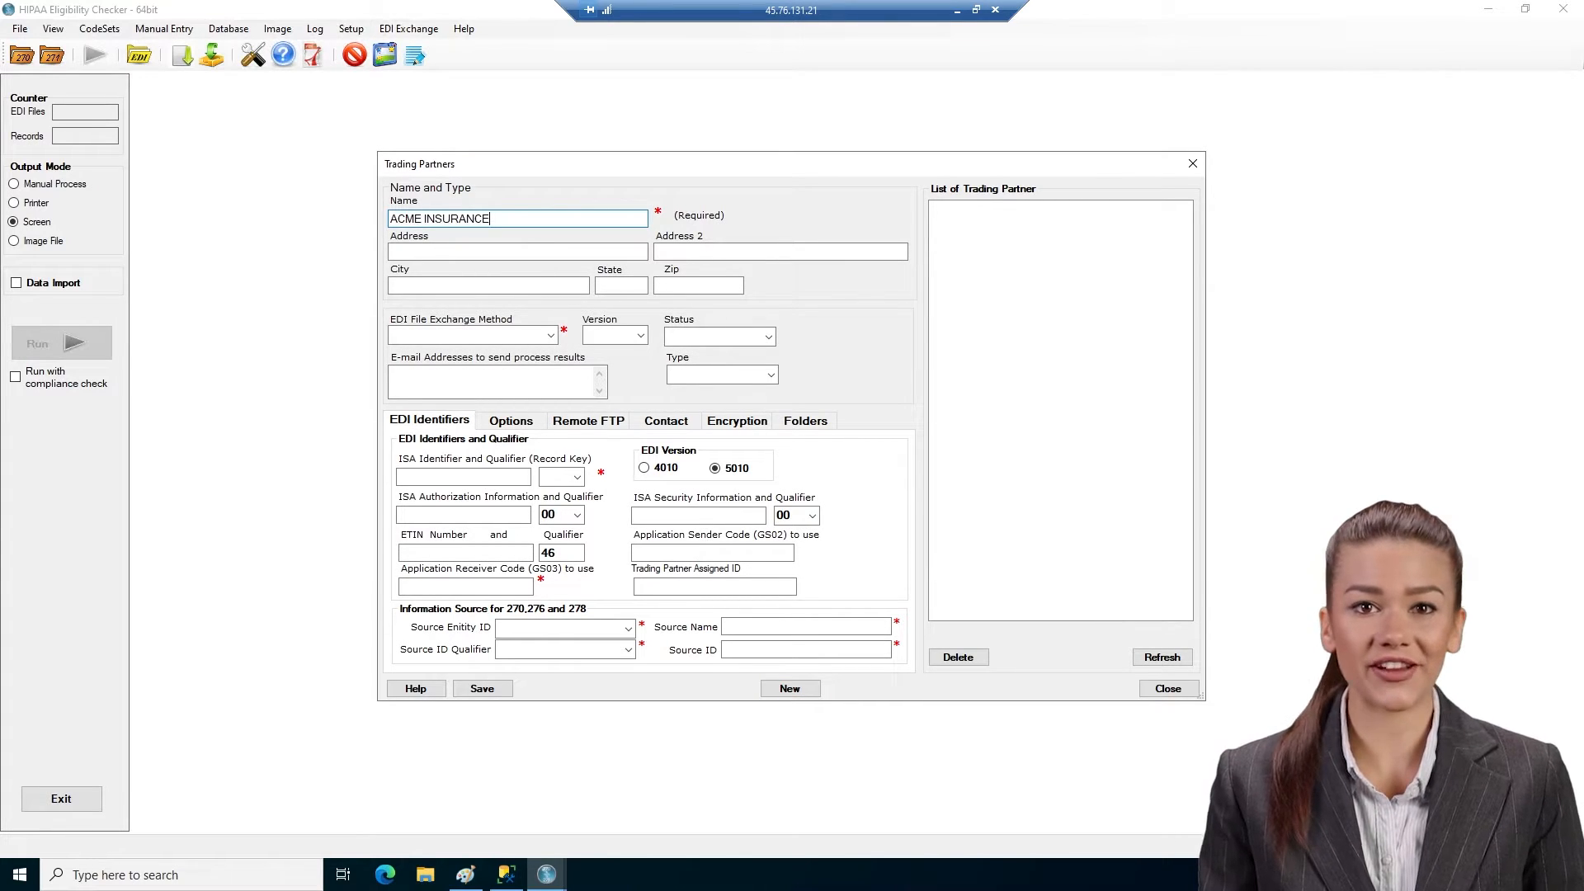
key(Tab)
text(24 MAIN ST)
key(Tab)
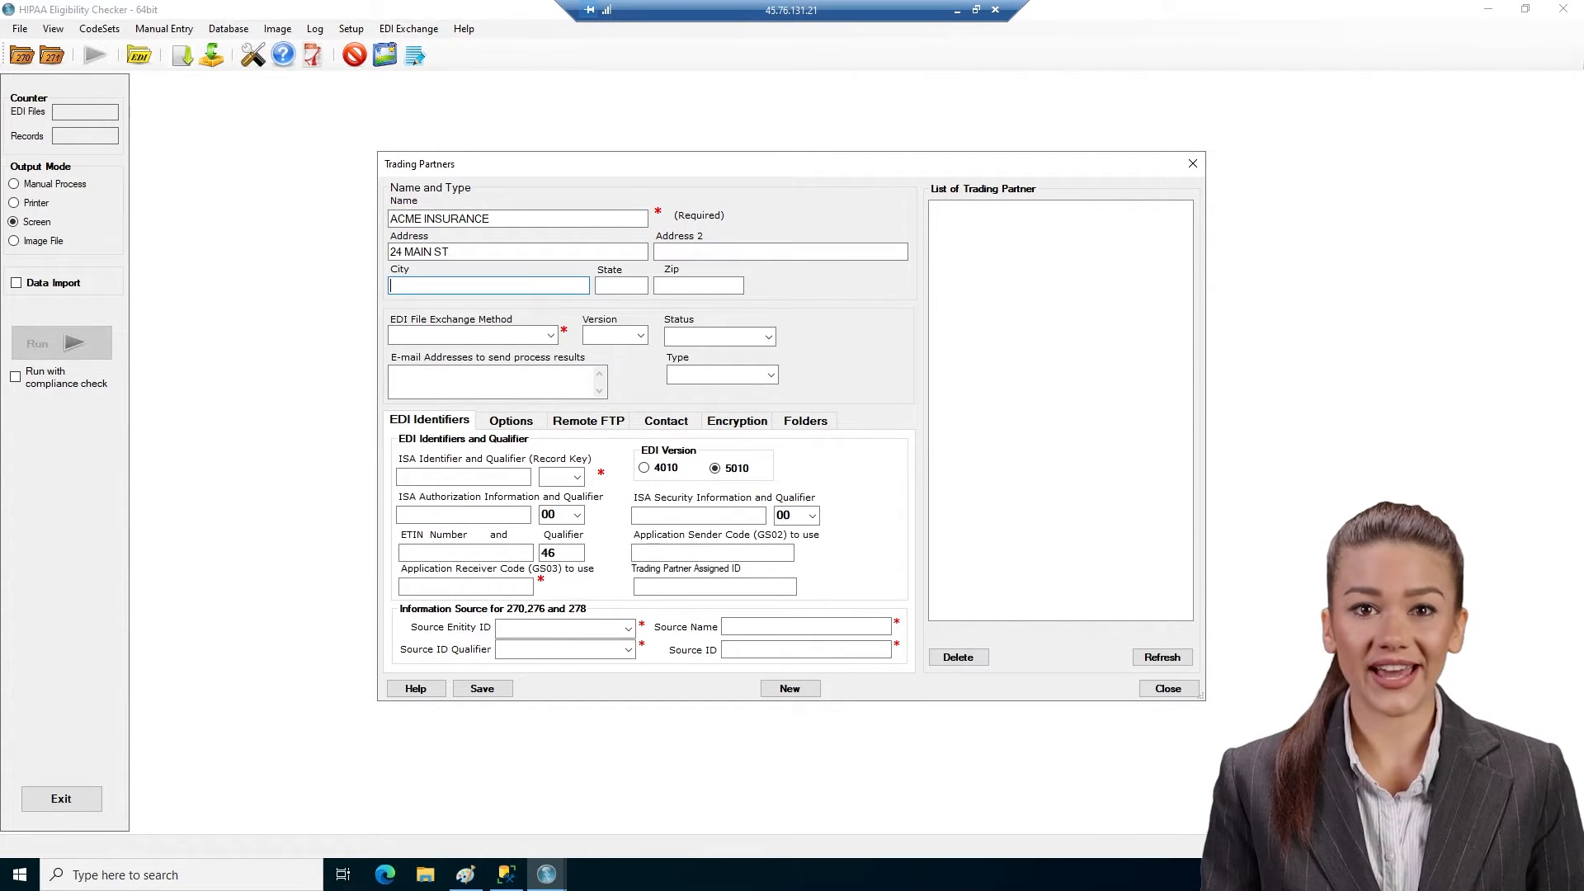
text(ANYTOWN)
key(Tab)
text(MD)
key(Tab)
text(20882)
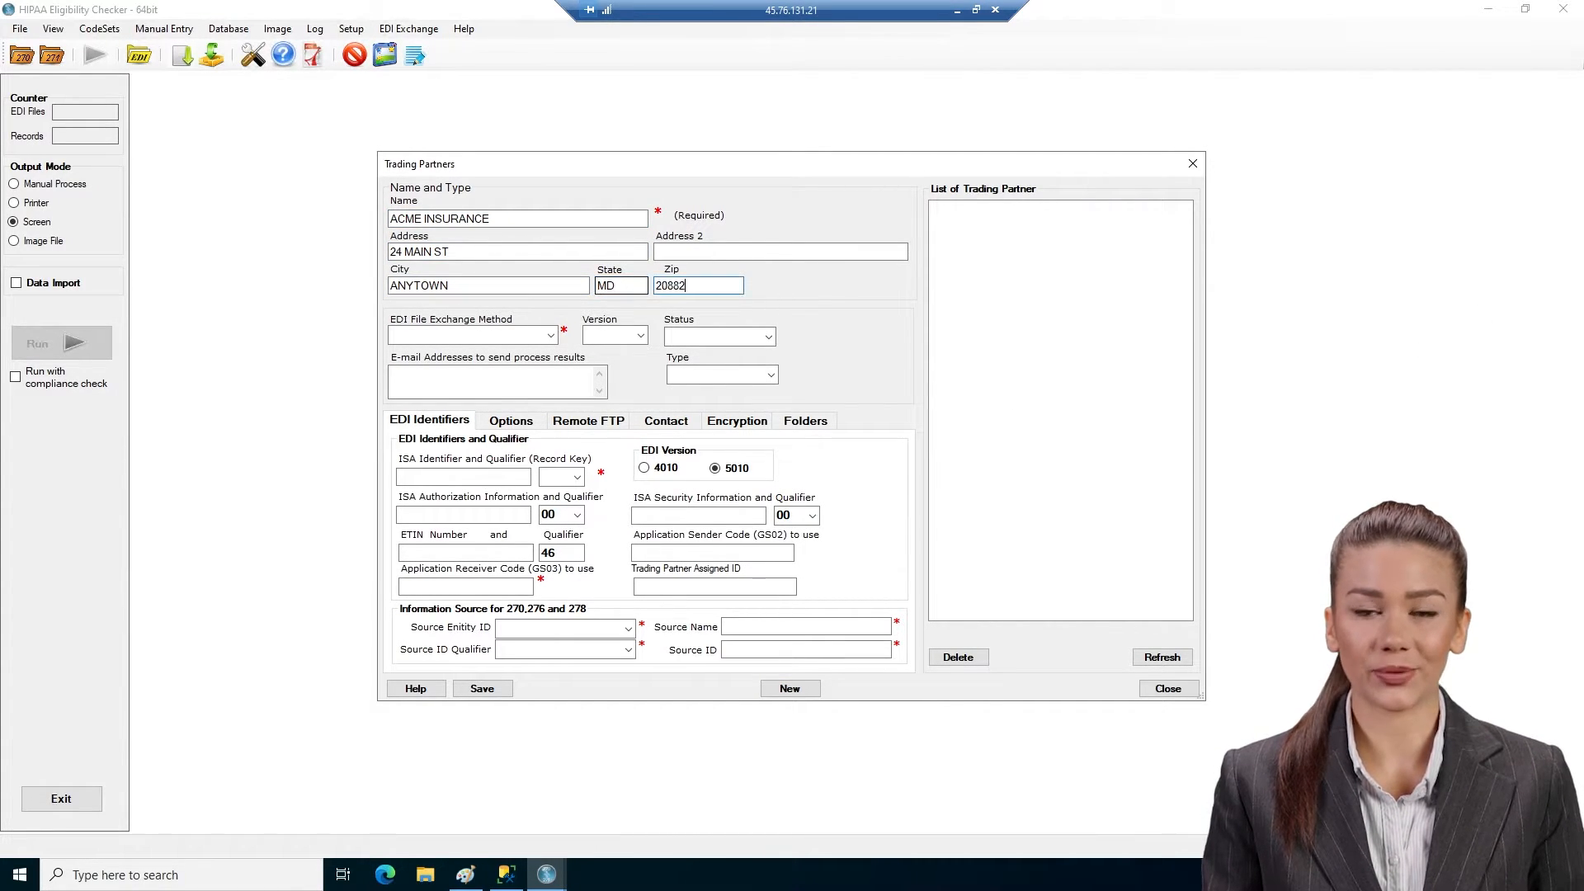
- Set the trading partner's EDI file exchange method to SOAP, version SOAP 1.2, status Test only and type Payer
click(551, 335)
click(518, 392)
click(641, 335)
click(629, 352)
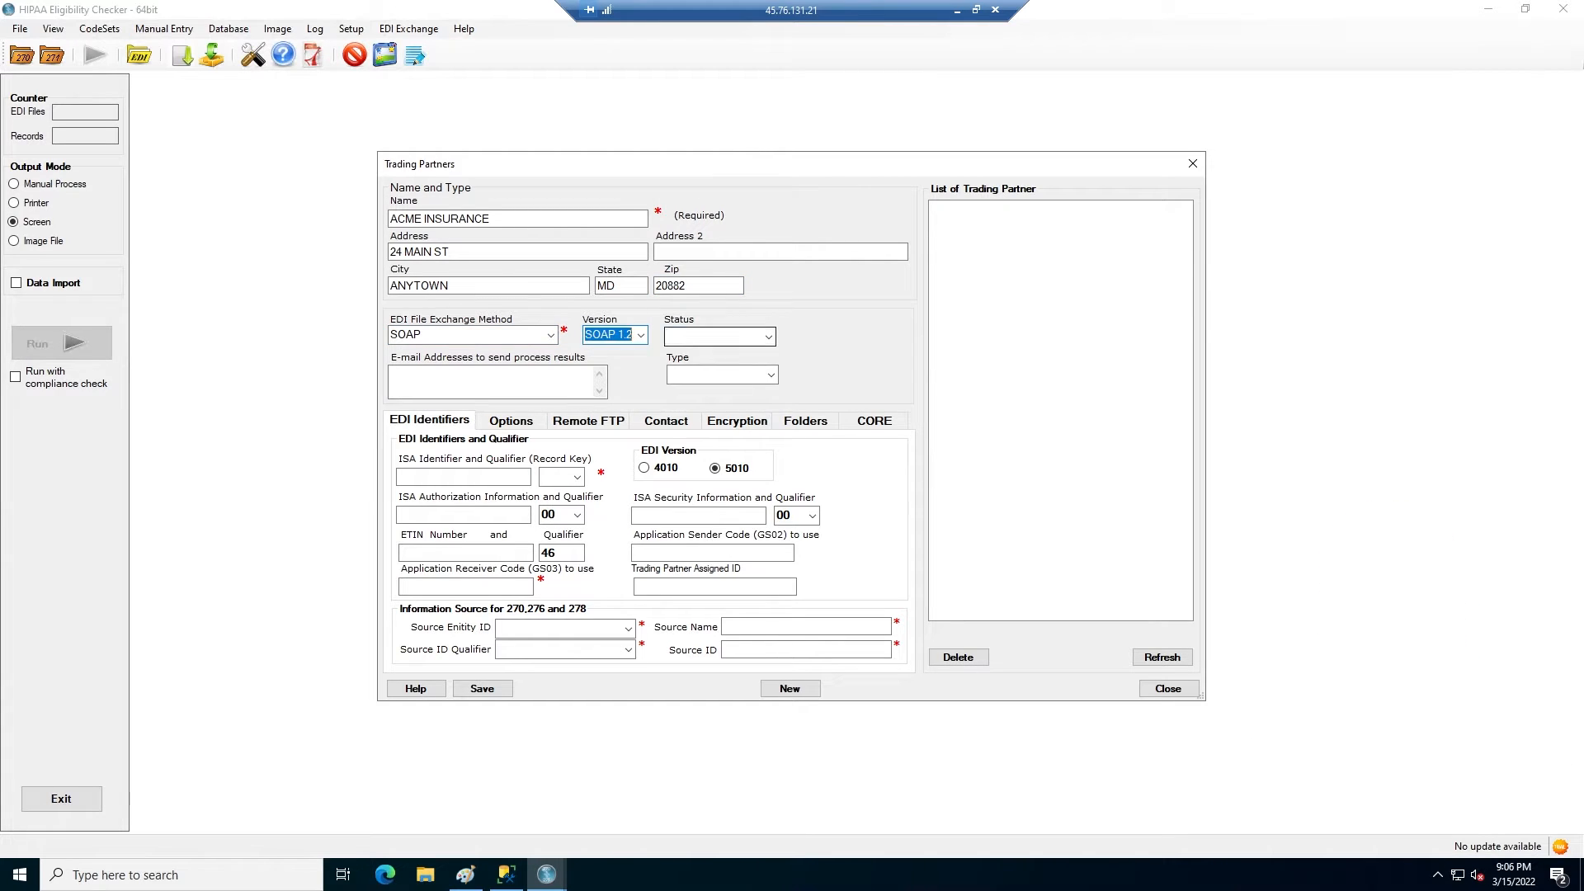
click(767, 337)
click(749, 367)
click(769, 376)
click(713, 446)
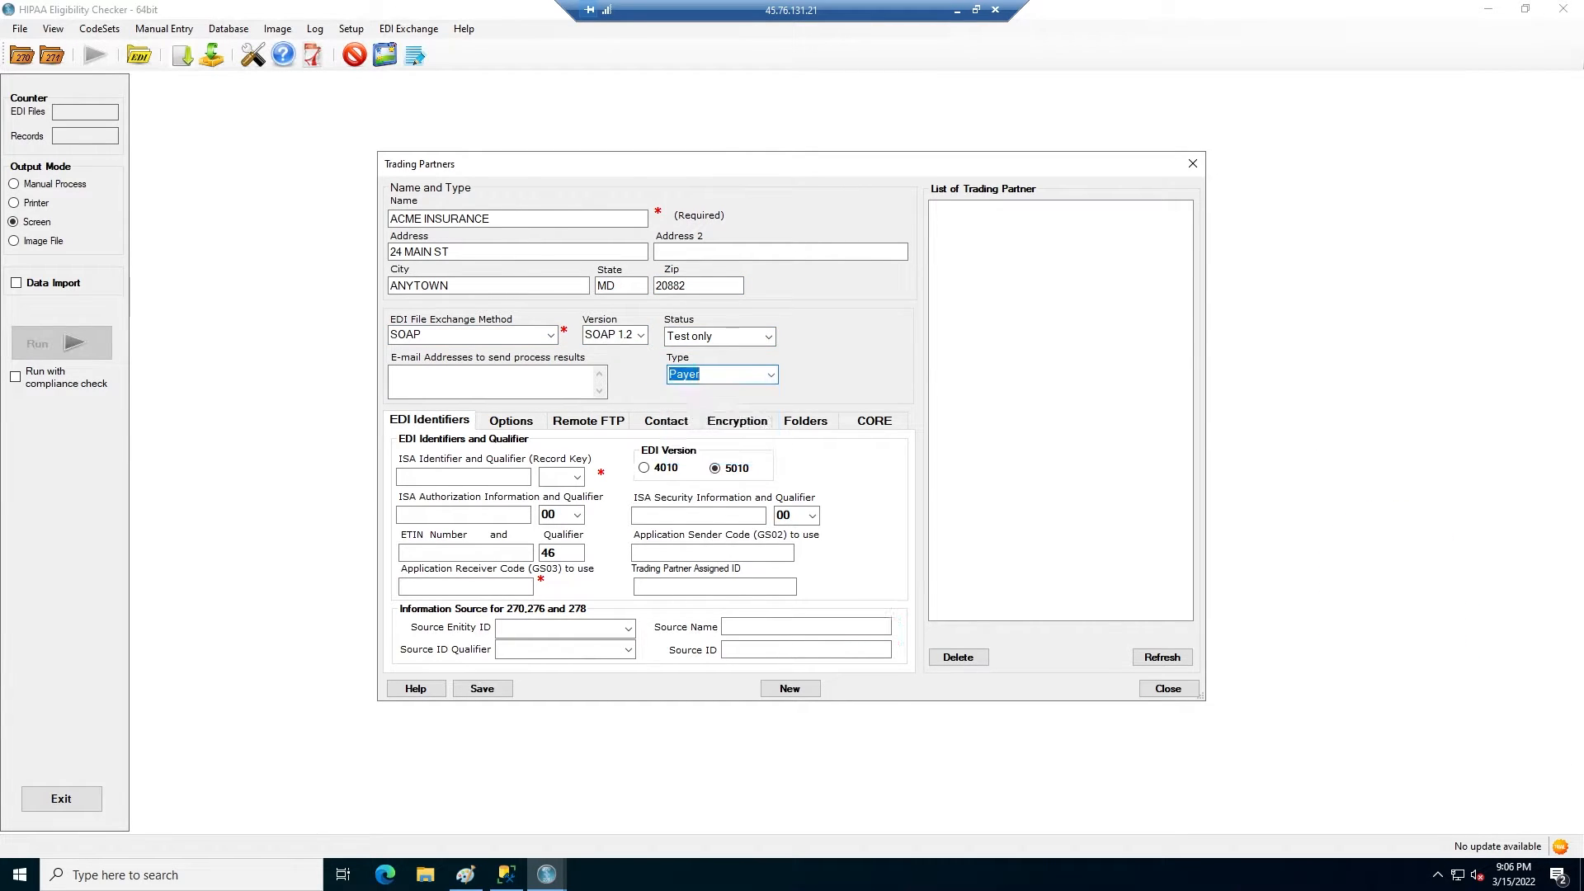
- Enter ACMEINSURANCE as the partner's ISA identifier with qualifier ZZ, and as its ETIN number and GS03 application receiver code
click(577, 478)
click(564, 604)
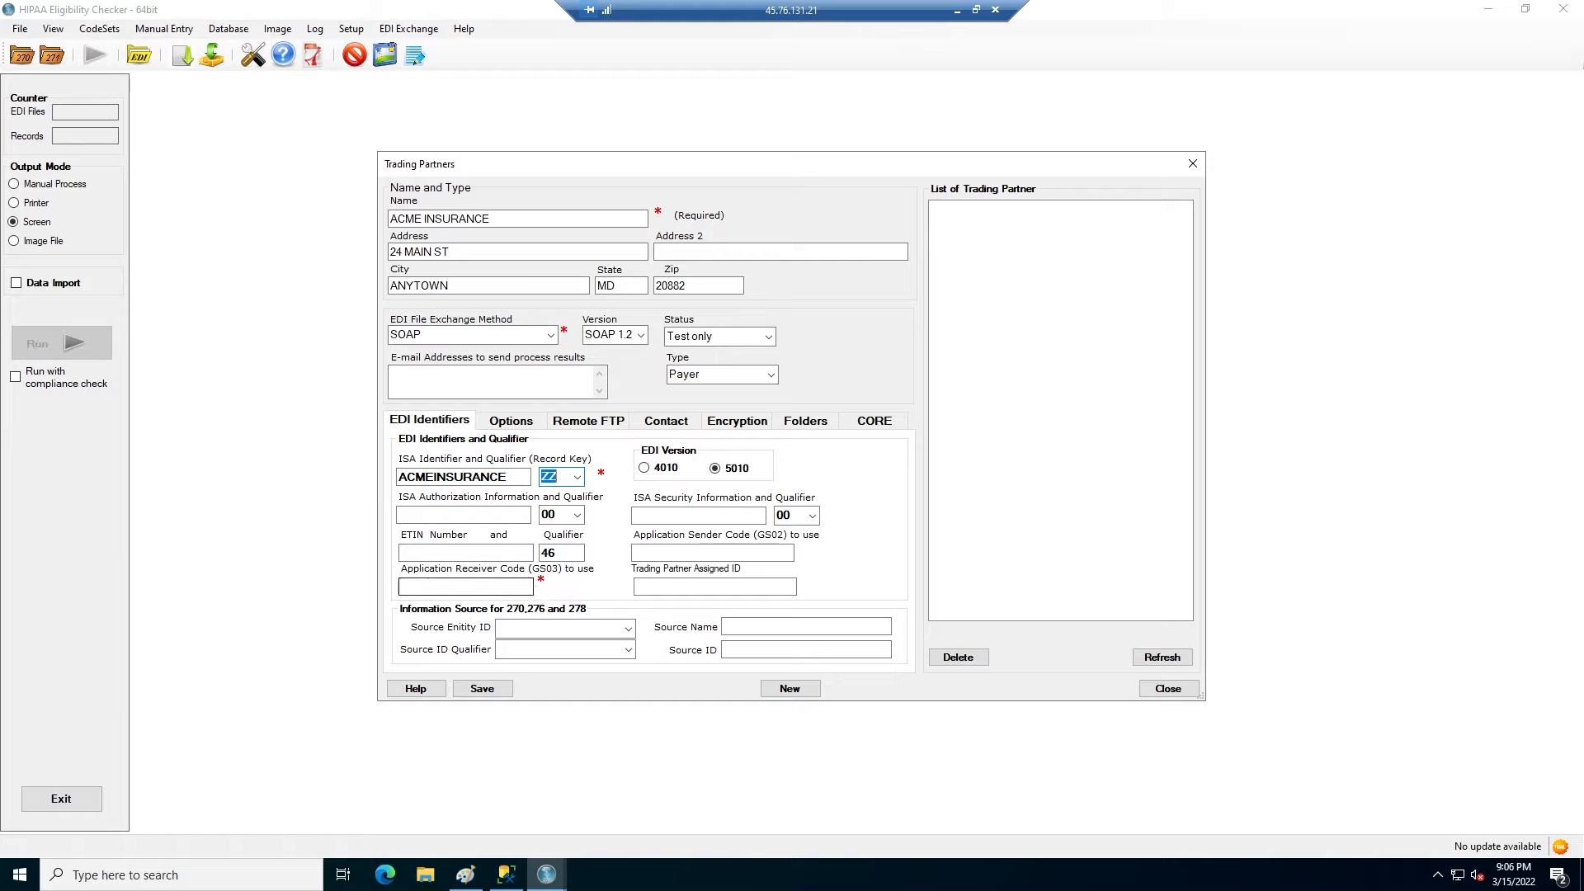
click(513, 553)
text(ACMEINSURANCE)
click(516, 586)
text(ACMEINSURANCE)
- Set the information source to entity PR - Payer, qualifier PI - Payor Identification, name ACME INSURANCE and source ID ACME
click(631, 629)
click(579, 701)
click(628, 651)
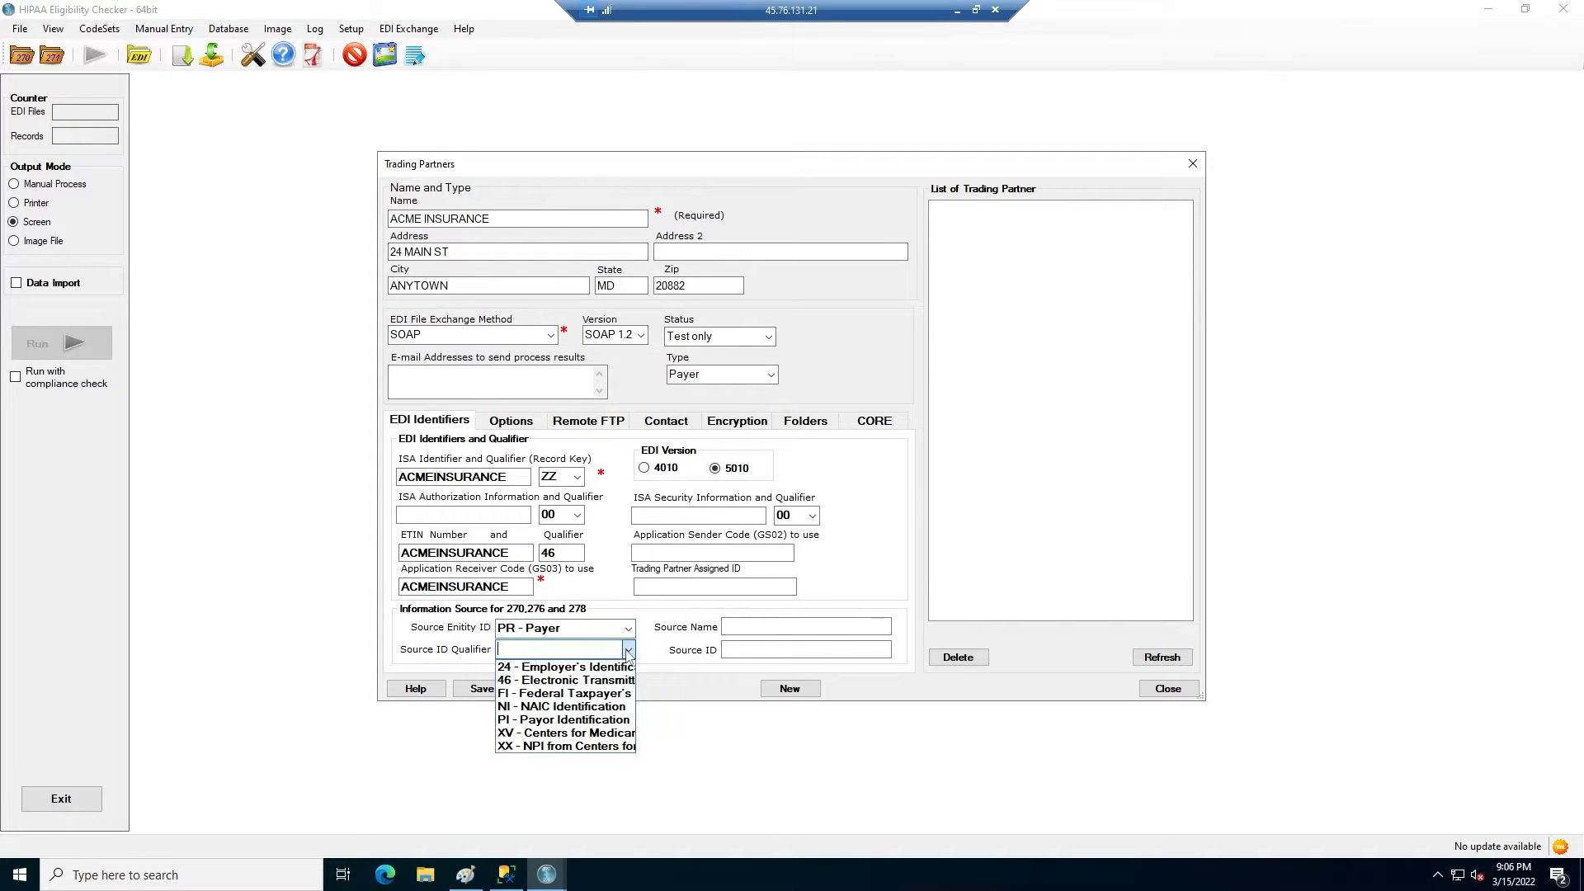
click(580, 721)
click(759, 627)
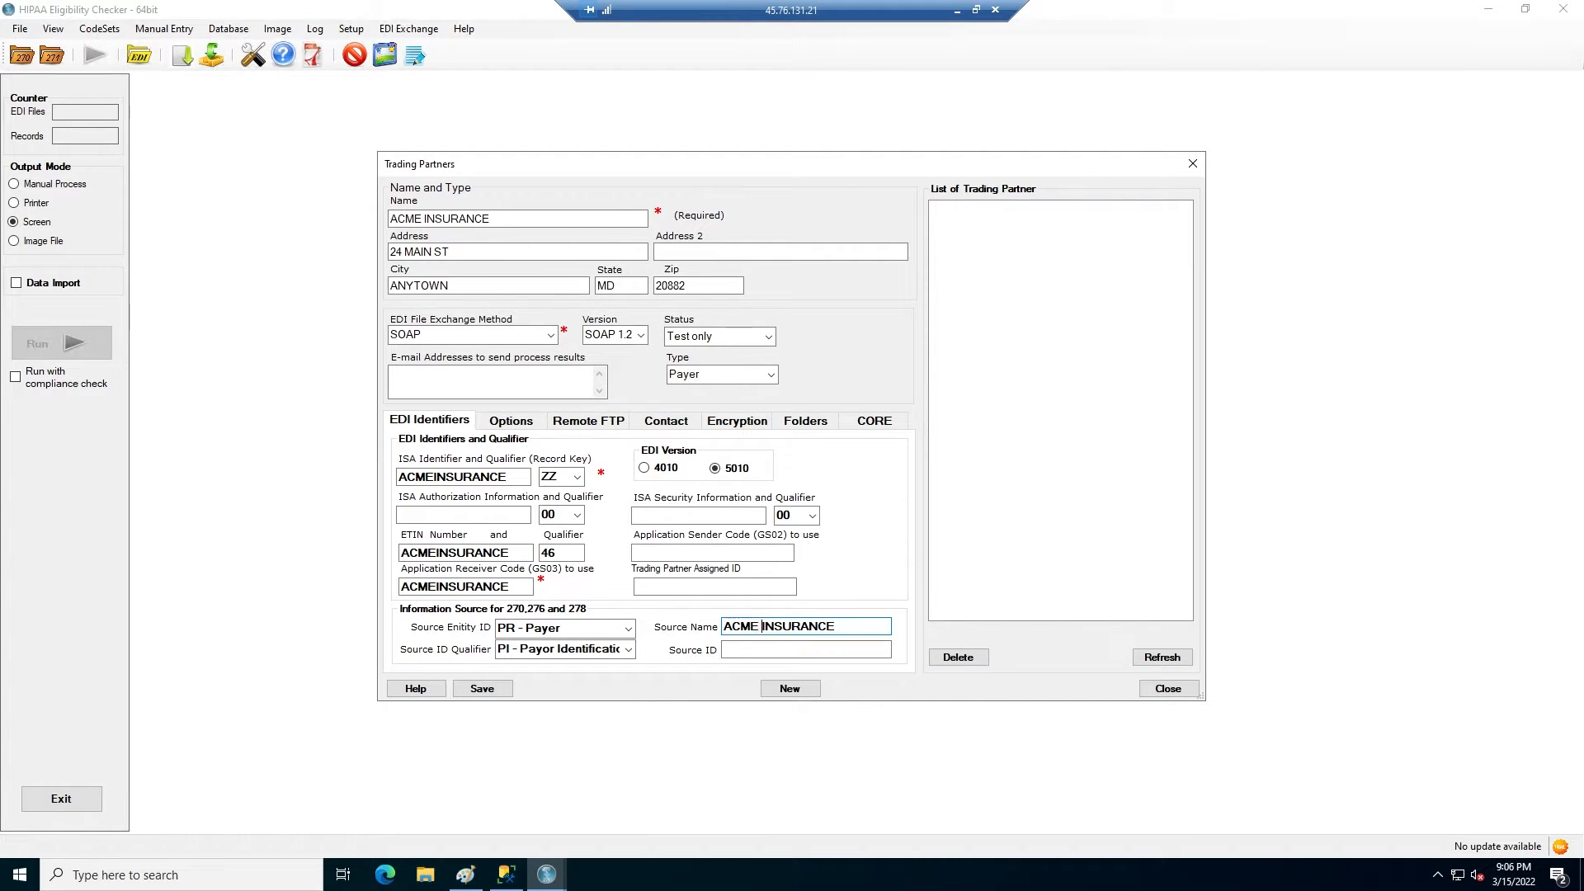
click(780, 650)
text(ACME)
click(805, 420)
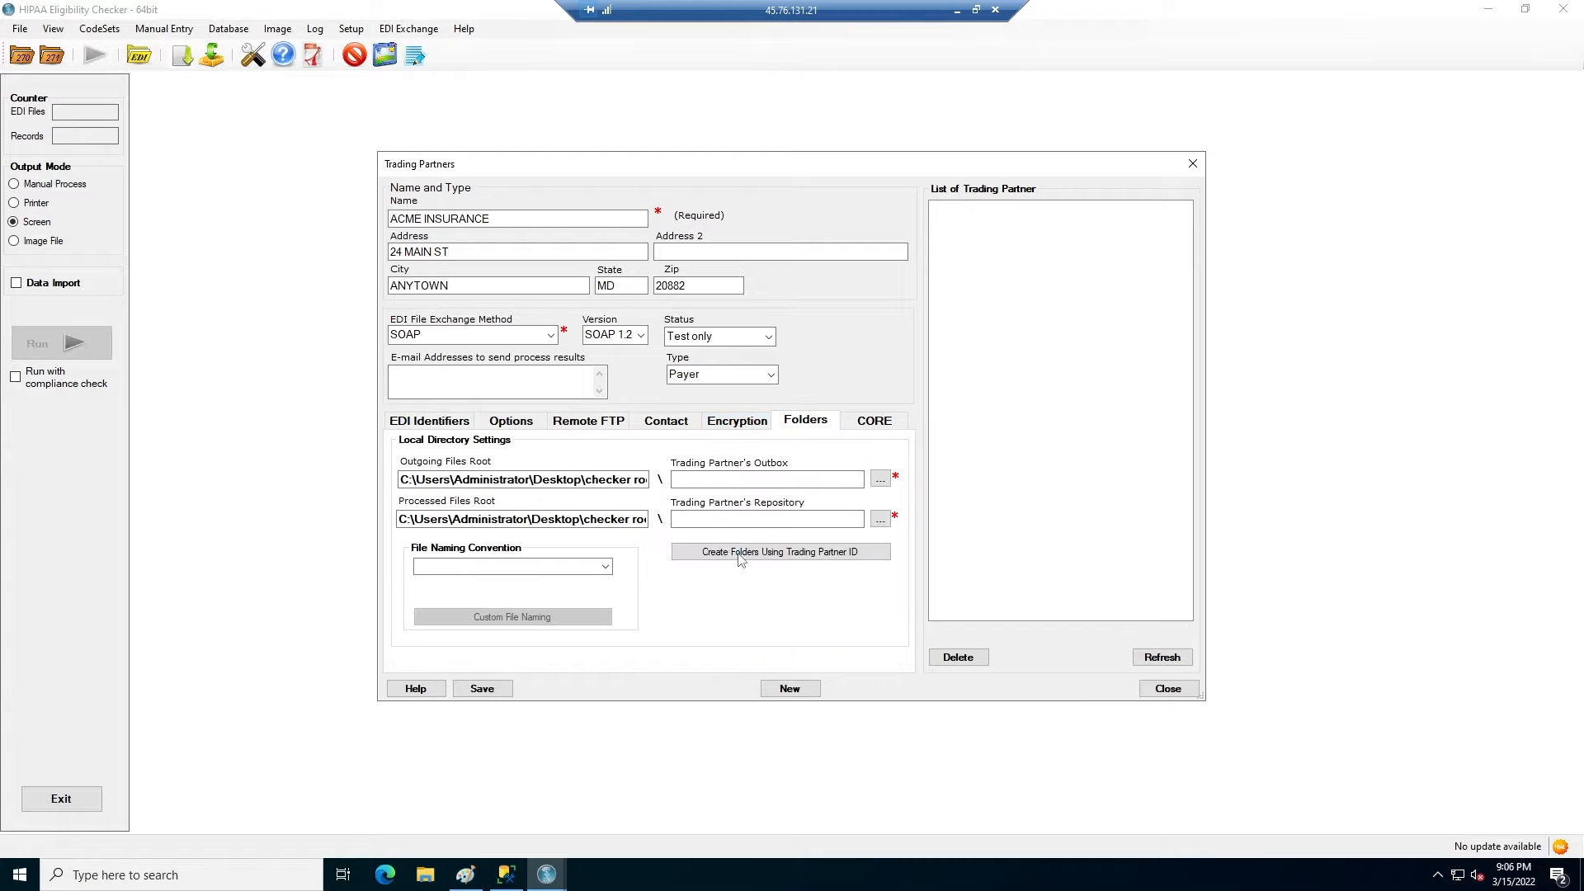
click(771, 555)
click(874, 421)
click(512, 588)
text(http://localhost:8041/MIME)
click(528, 629)
text(http://localhost:8041/MIME)
double_click(536, 630)
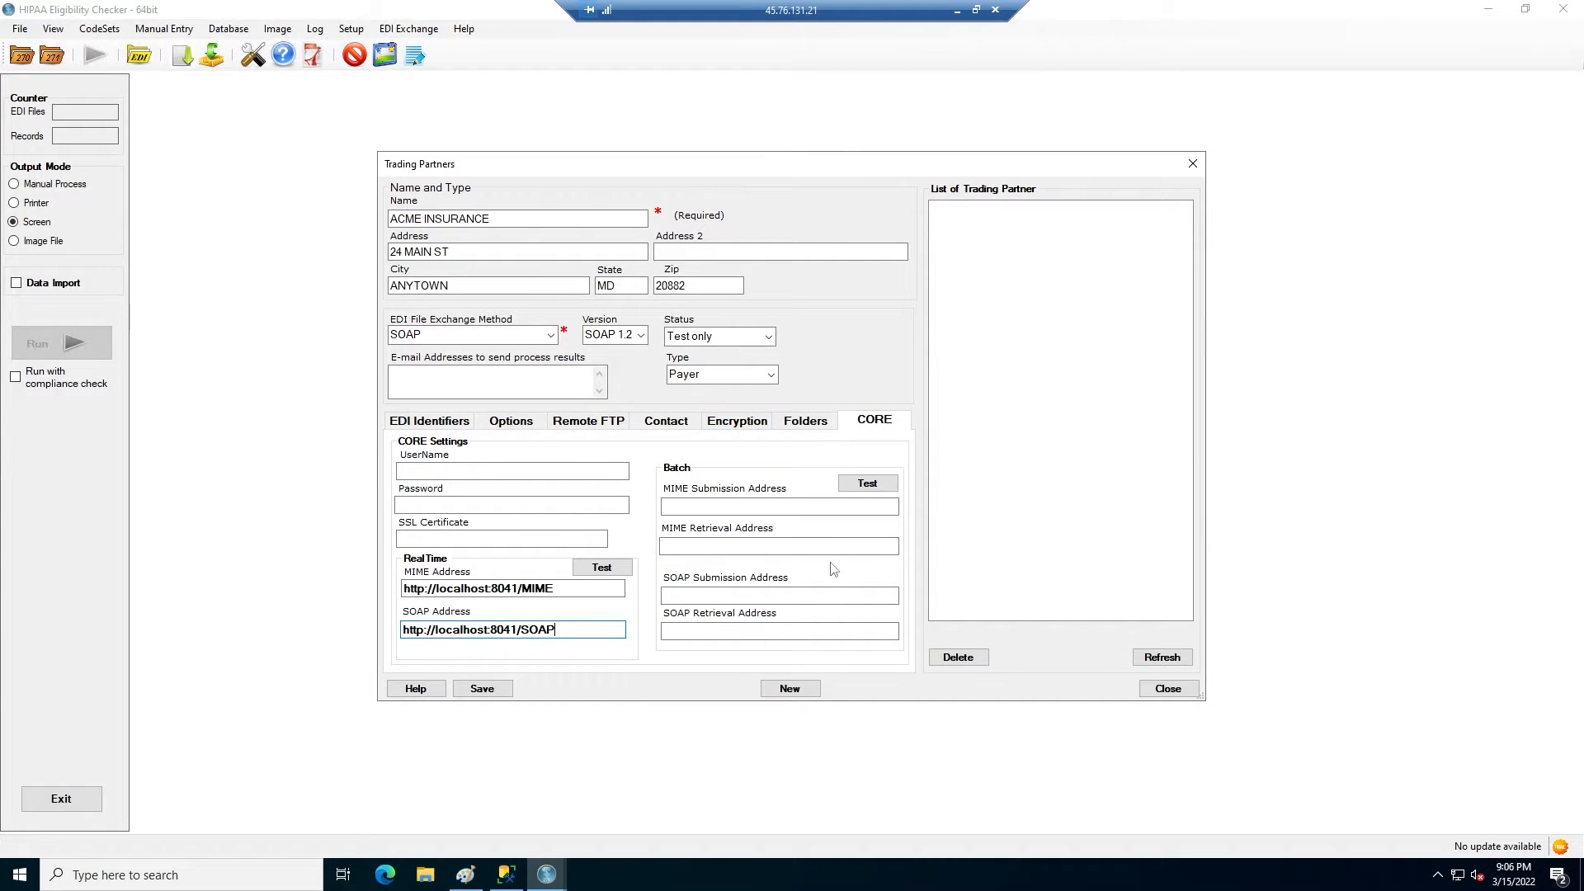
text(http://localhost:8041/MTOP)
click(779, 547)
text(http://localhost:8041/MTOP)
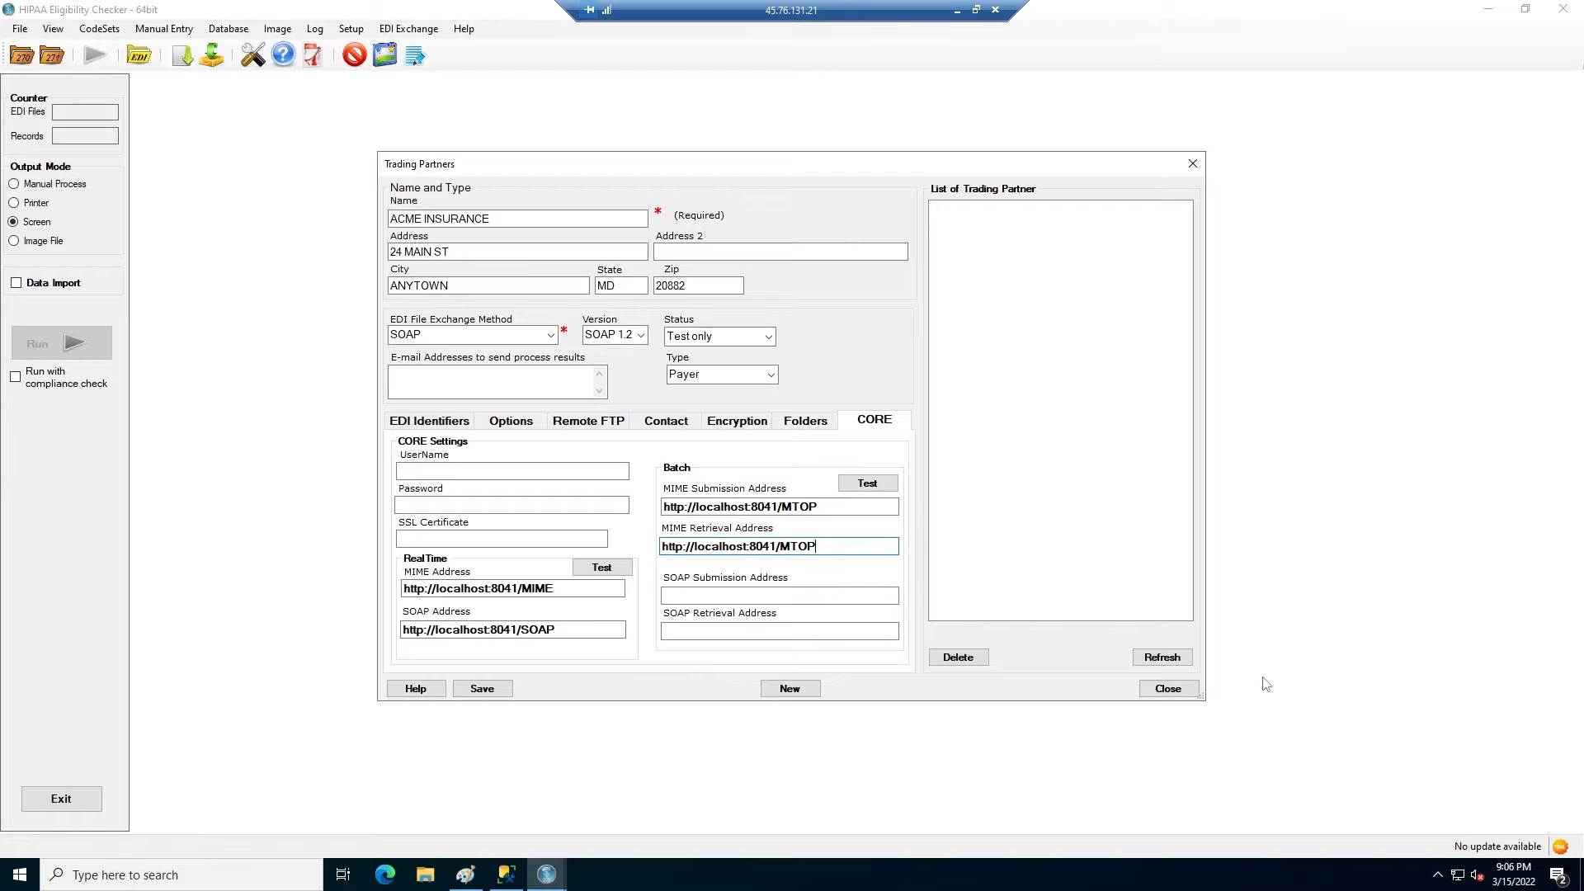
click(825, 595)
text(http://localhost:8041/SOAP)
click(825, 631)
text(http://localhost:8041/SOAP)
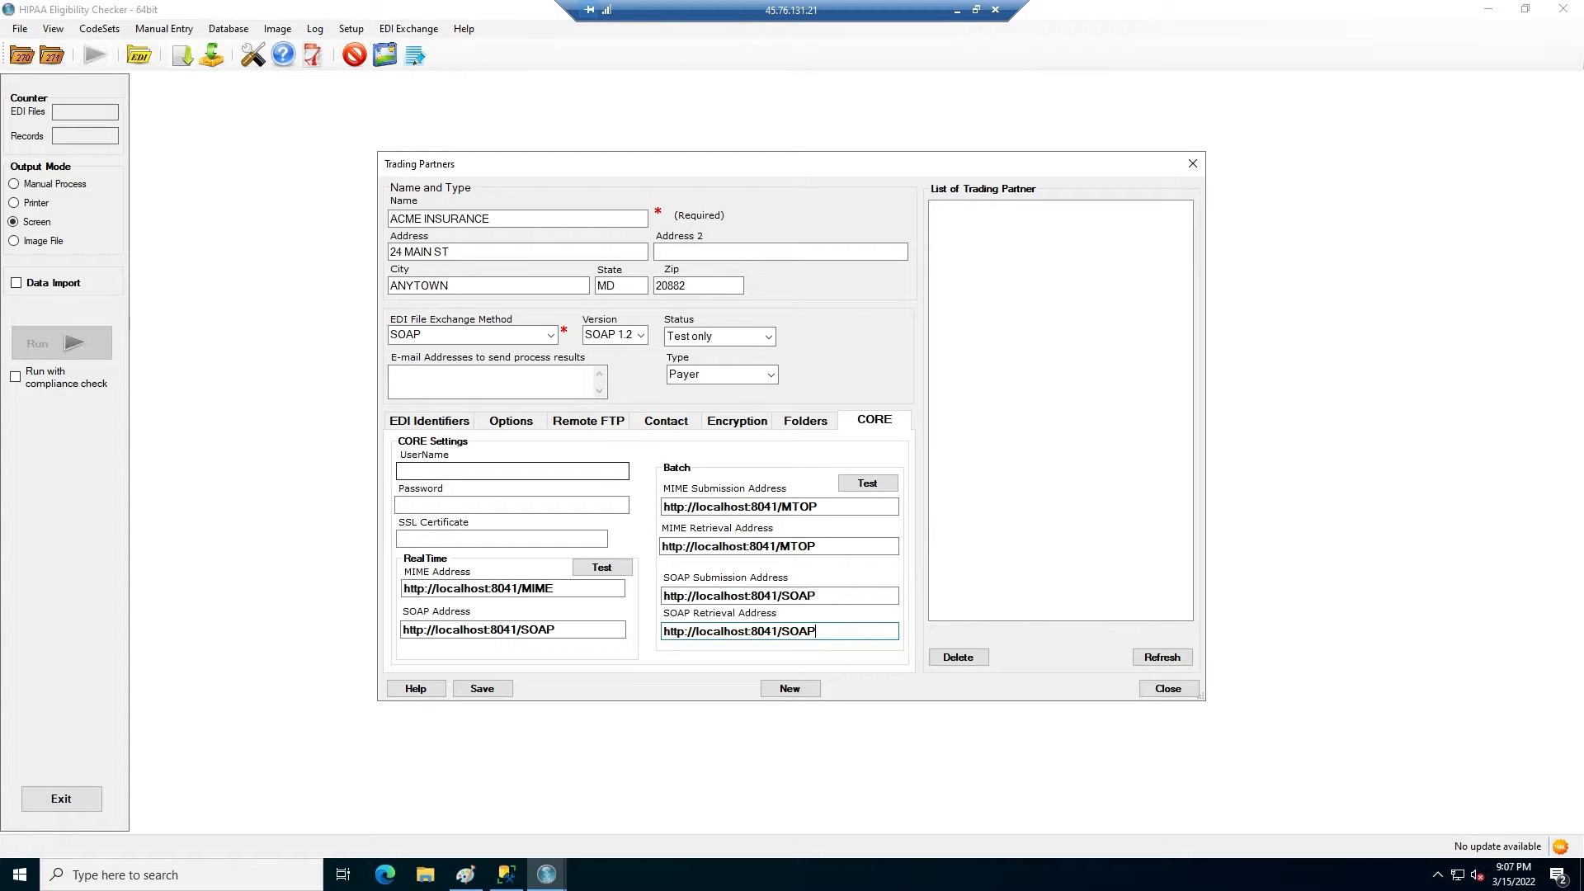
- Write down the CORE user name and password in a new Notepad document and shrink its window
key(super+r)
text(notepad)
key(Return)
text(SecretUser)
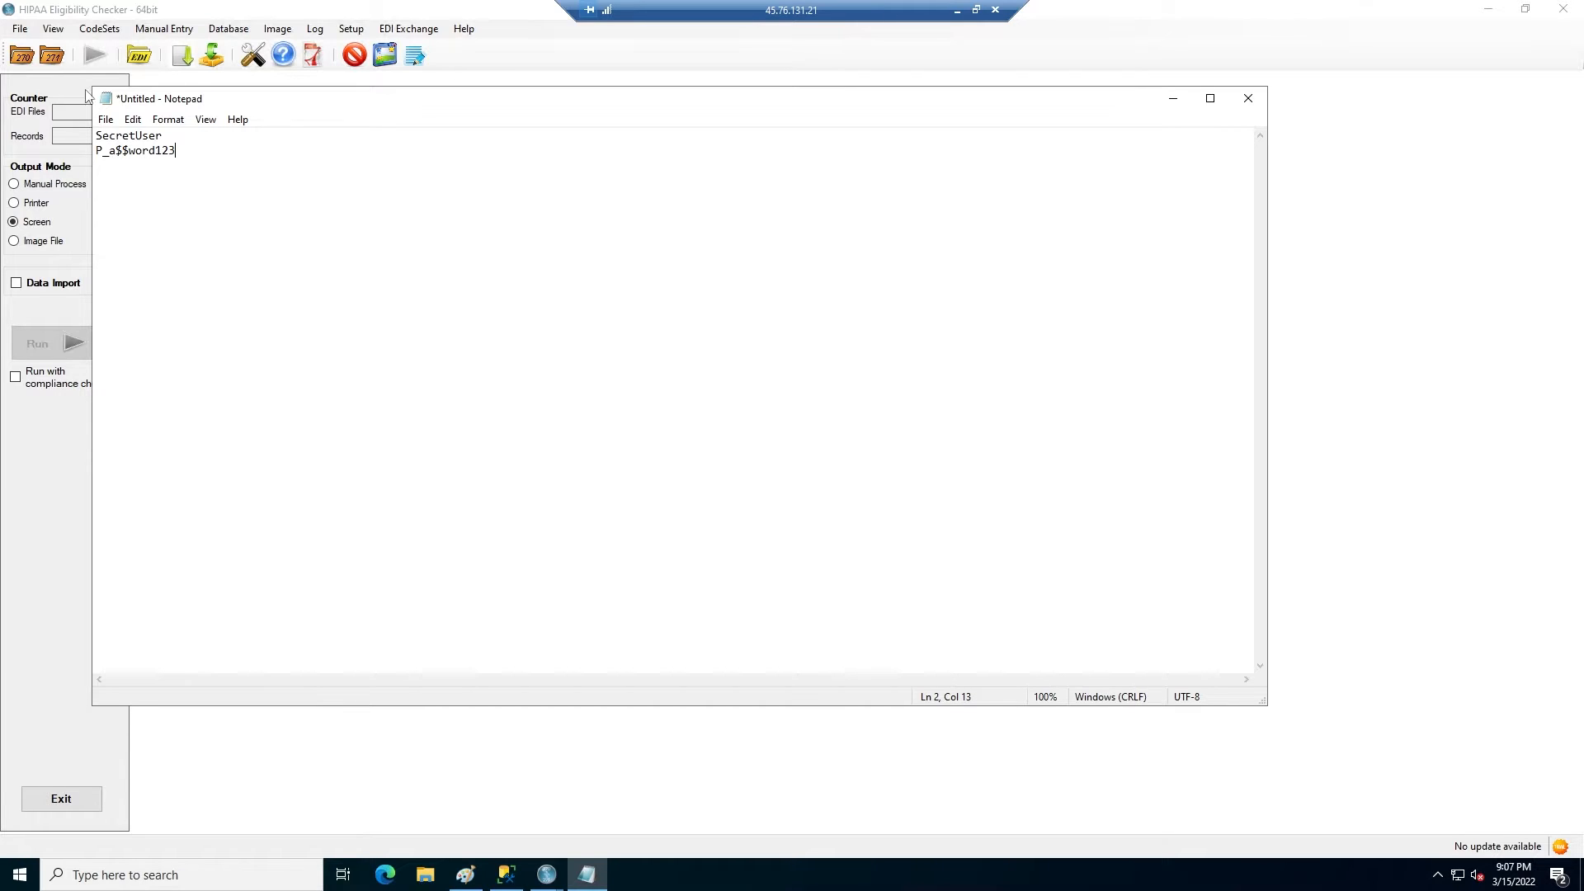
drag(92, 87, 1082, 219)
- Copy the user name and password from Notepad into the partner's CORE settings, save the trading partner and close the setup
double_click(1118, 271)
key(ctrl+c)
click(528, 471)
key(ctrl+v)
click(600, 883)
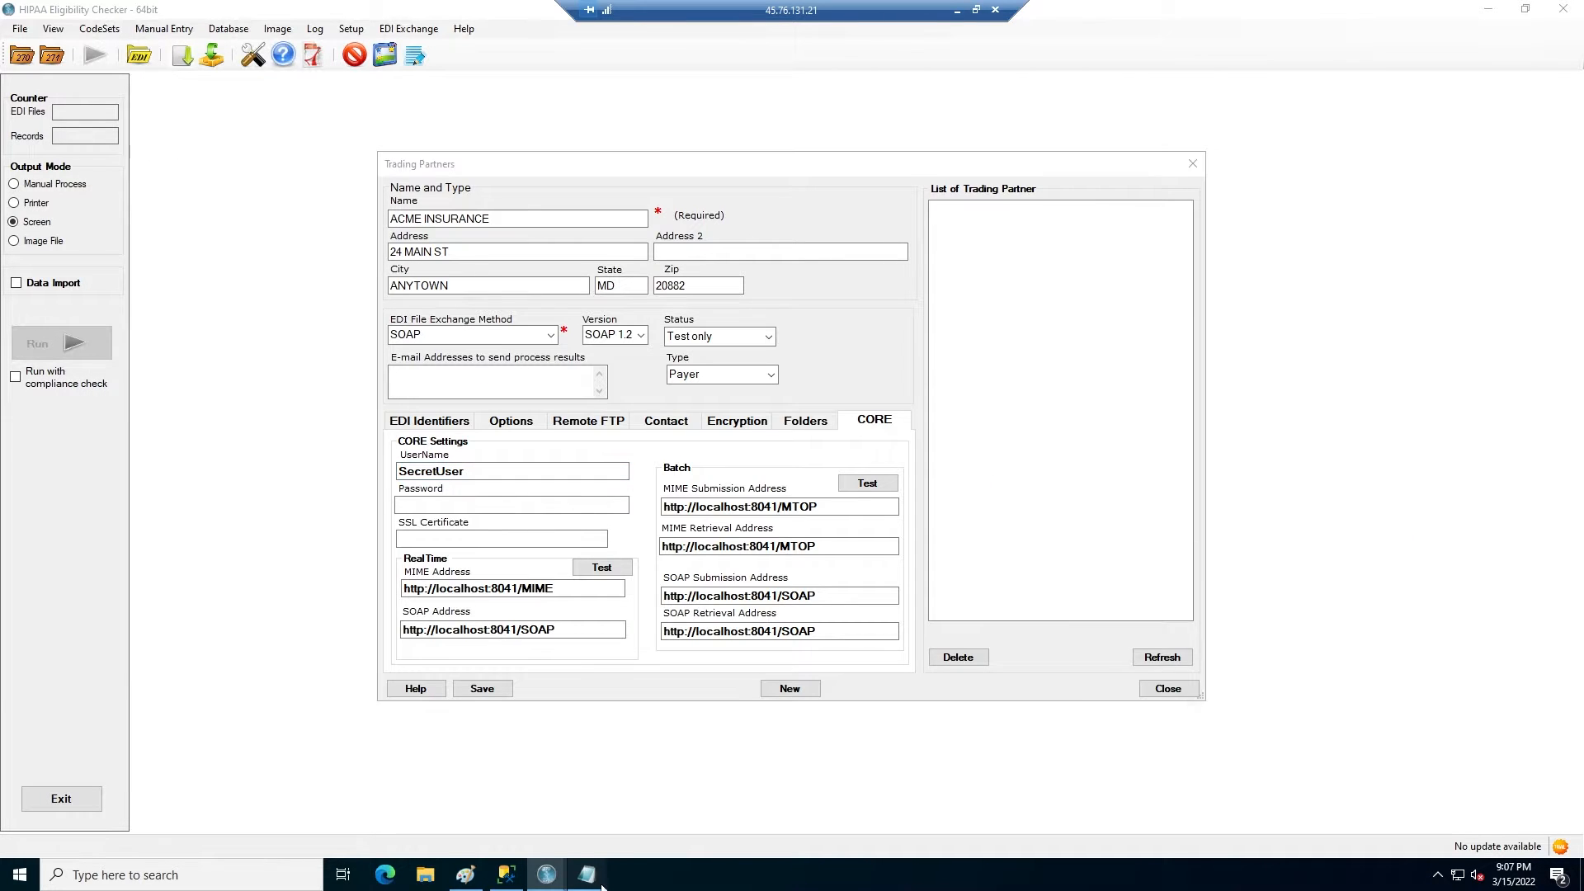
double_click(1129, 285)
key(ctrl+c)
click(528, 505)
key(ctrl+v)
click(495, 690)
click(667, 474)
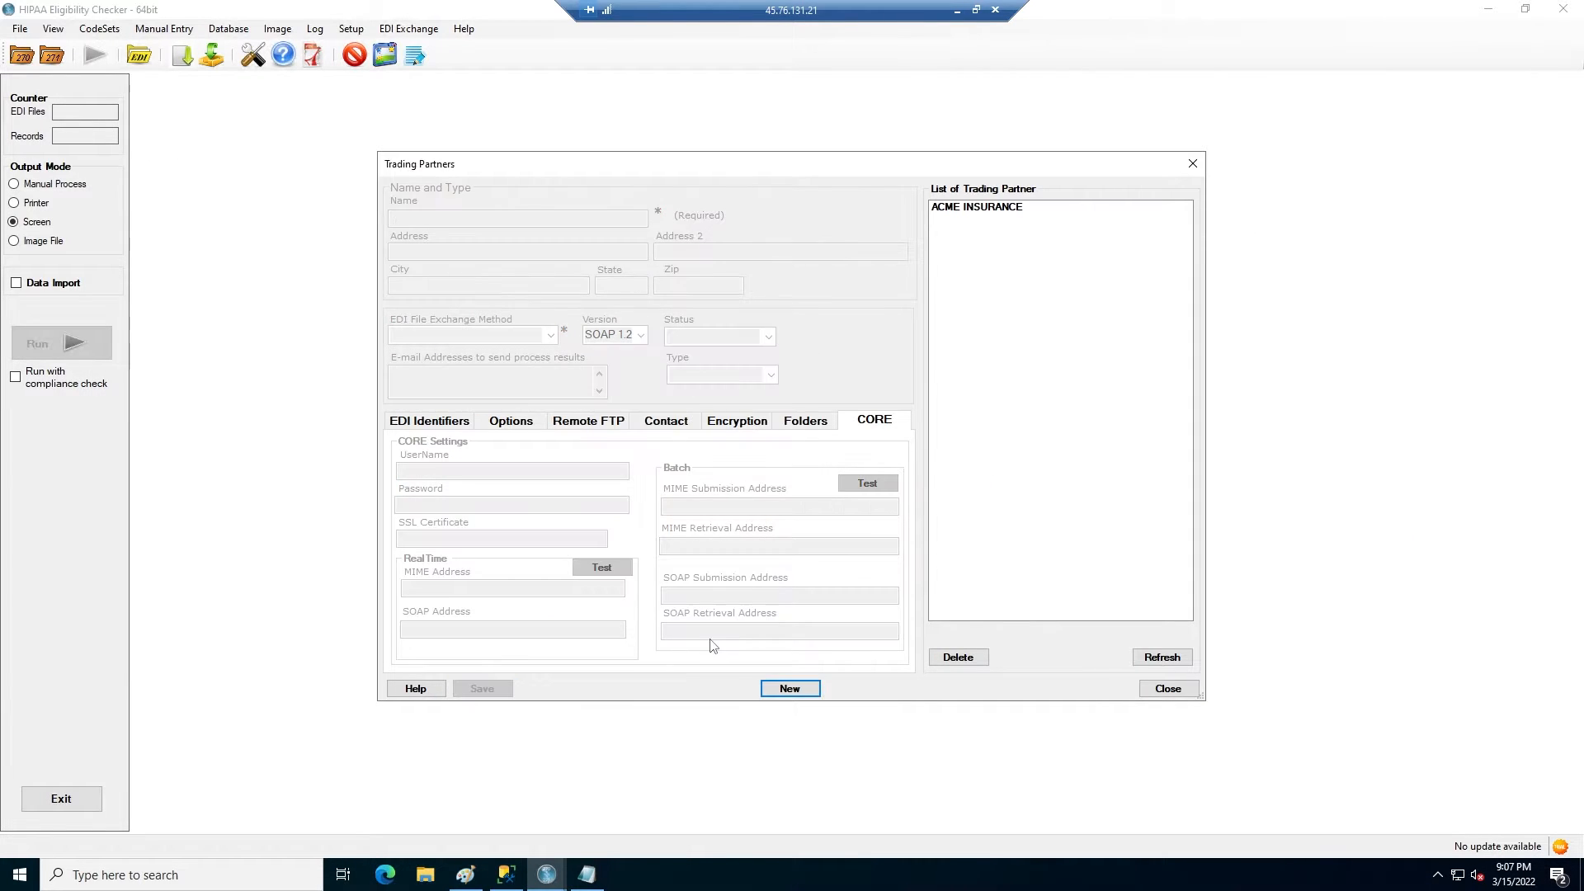
click(1016, 209)
click(1192, 165)
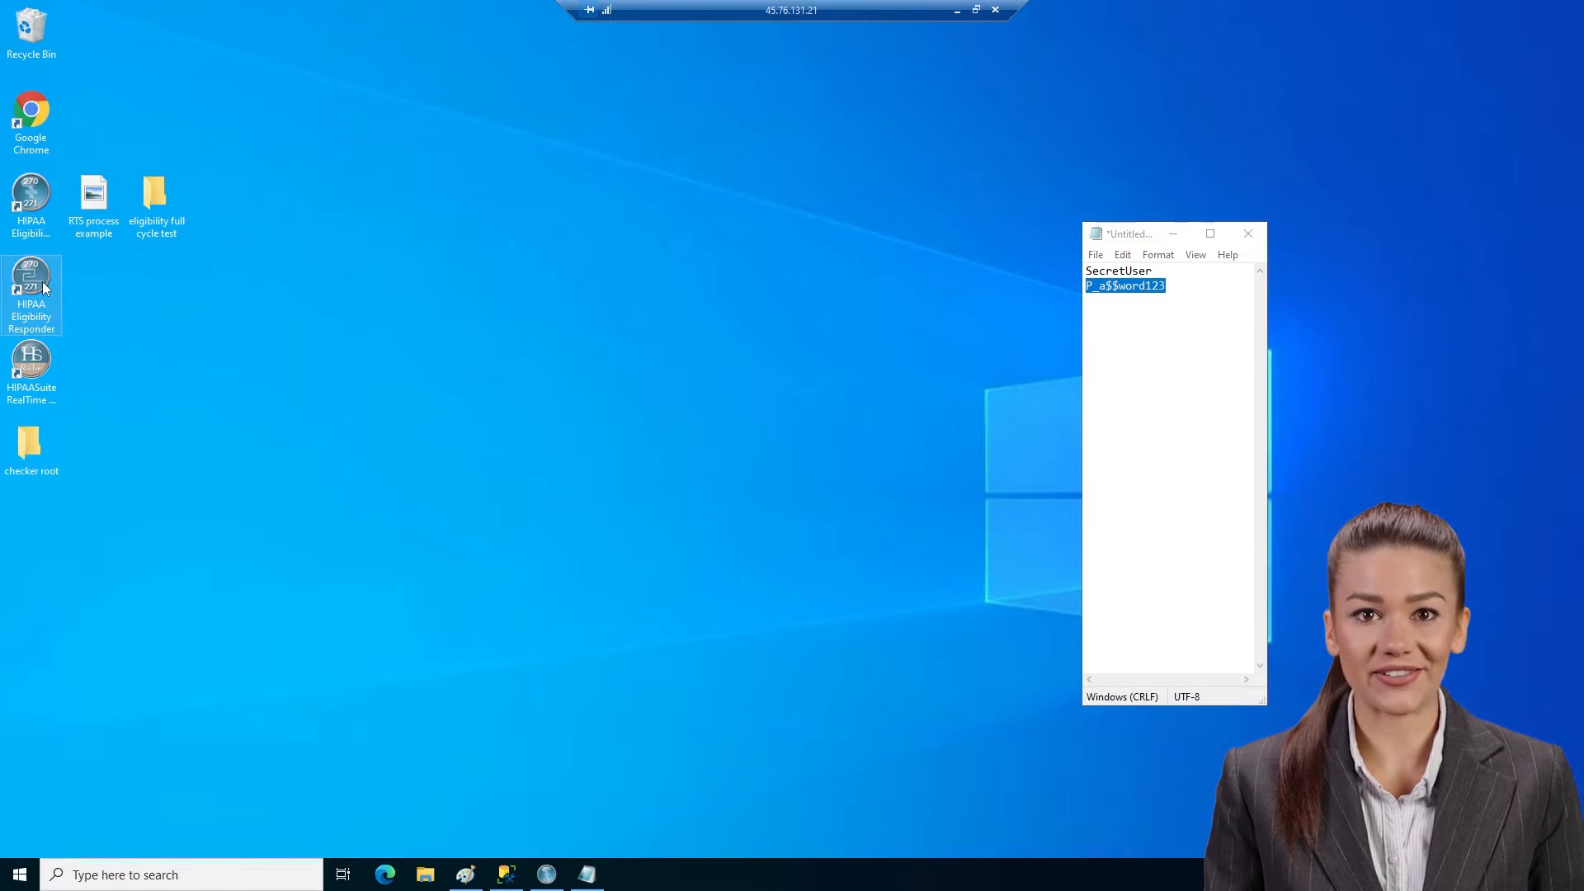
- Launch HIPAA Eligibility Responder in trial mode and open its database connection and data fields setup
double_click(33, 284)
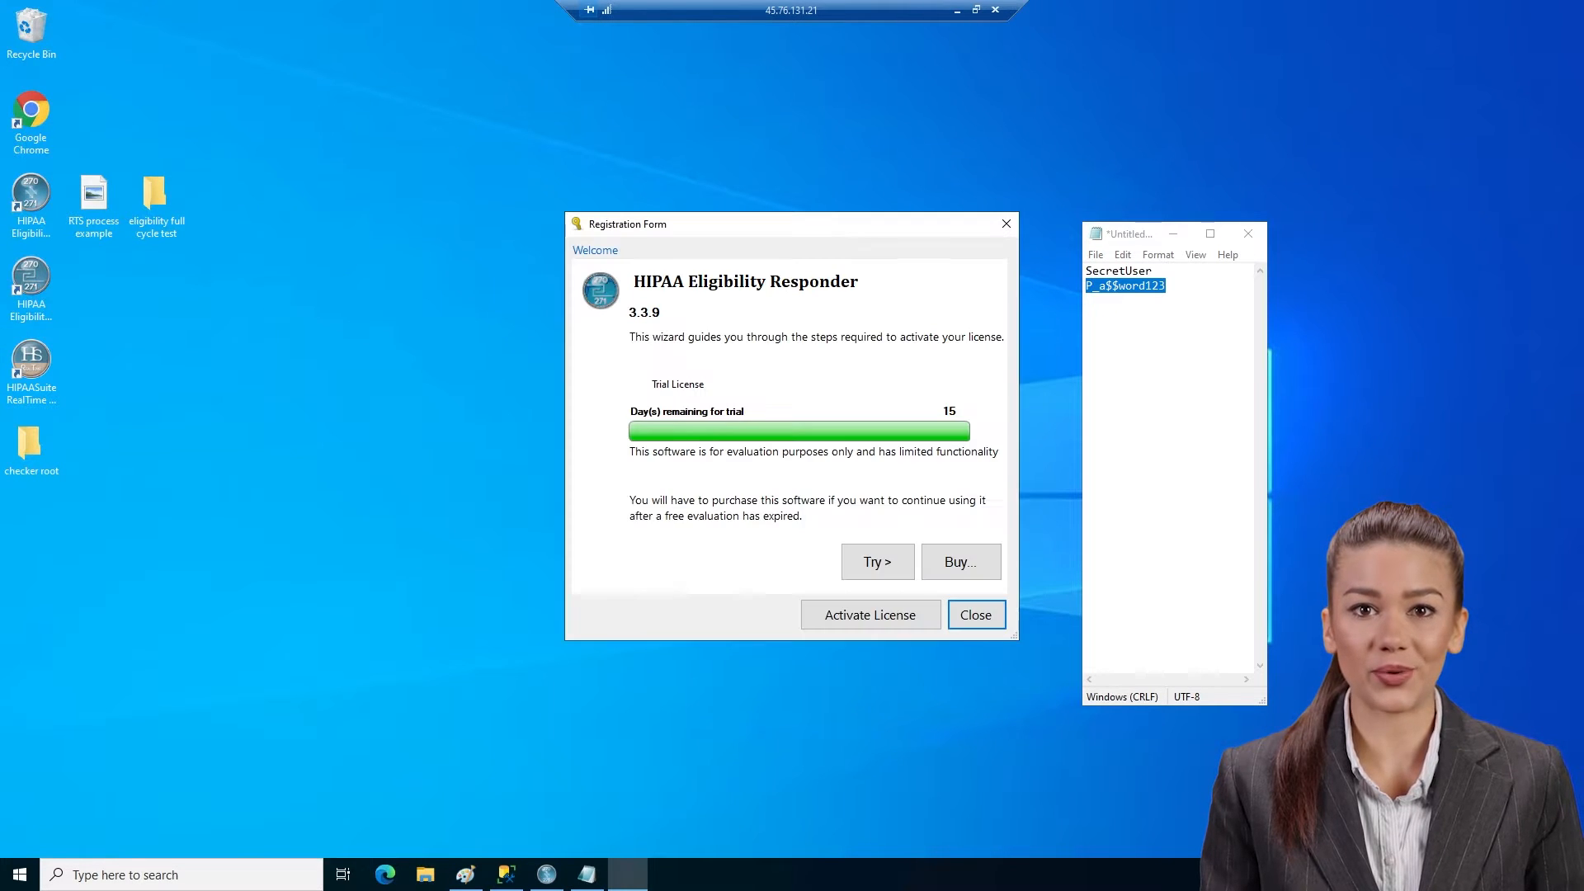
click(877, 563)
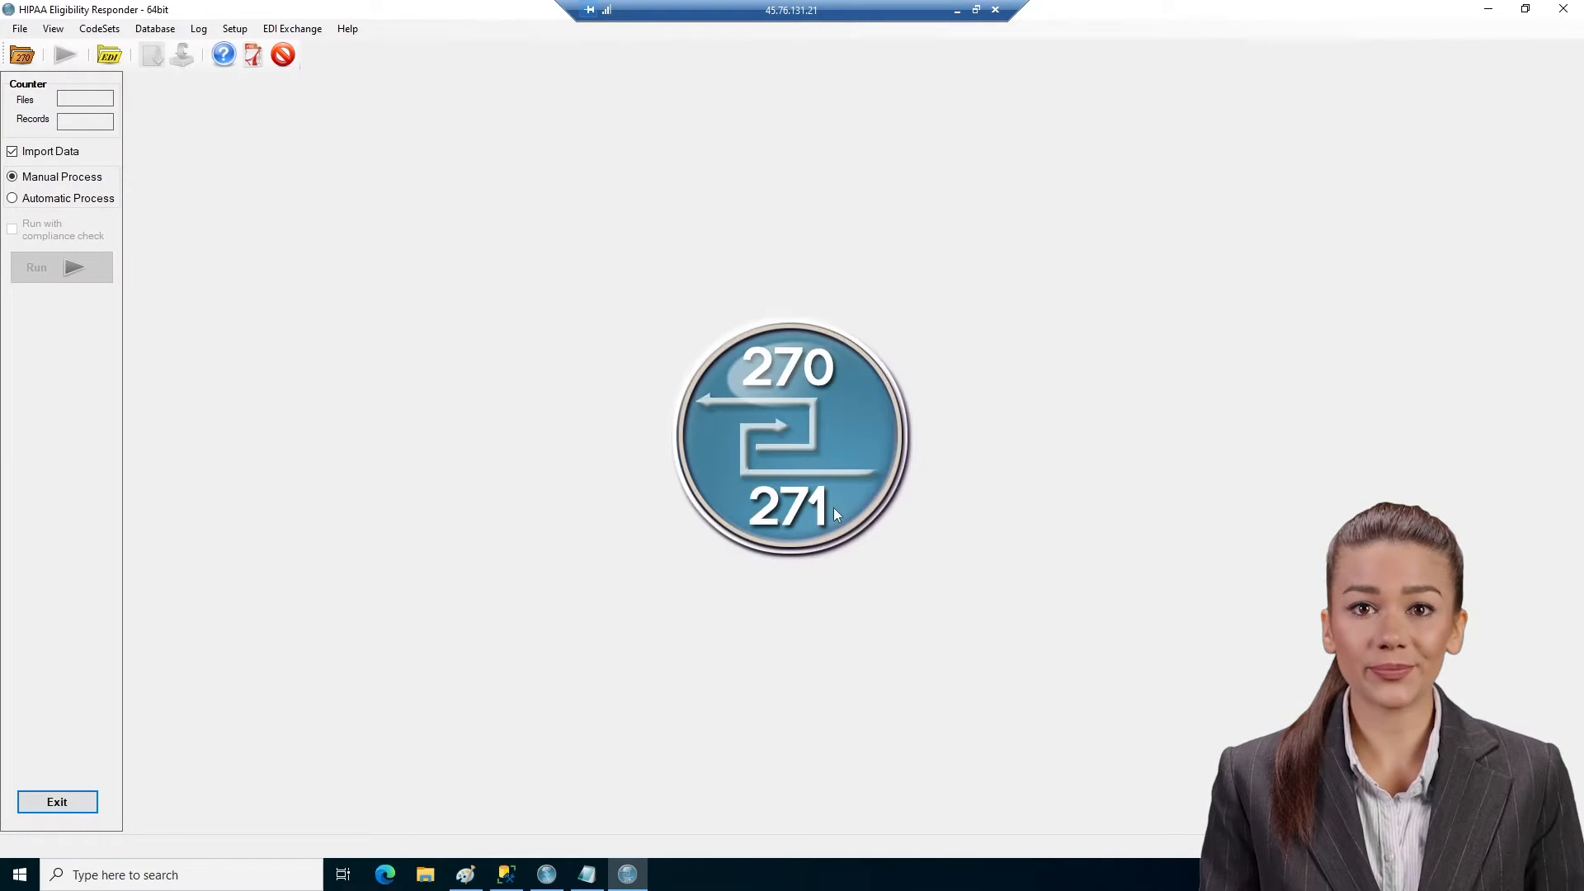
click(155, 28)
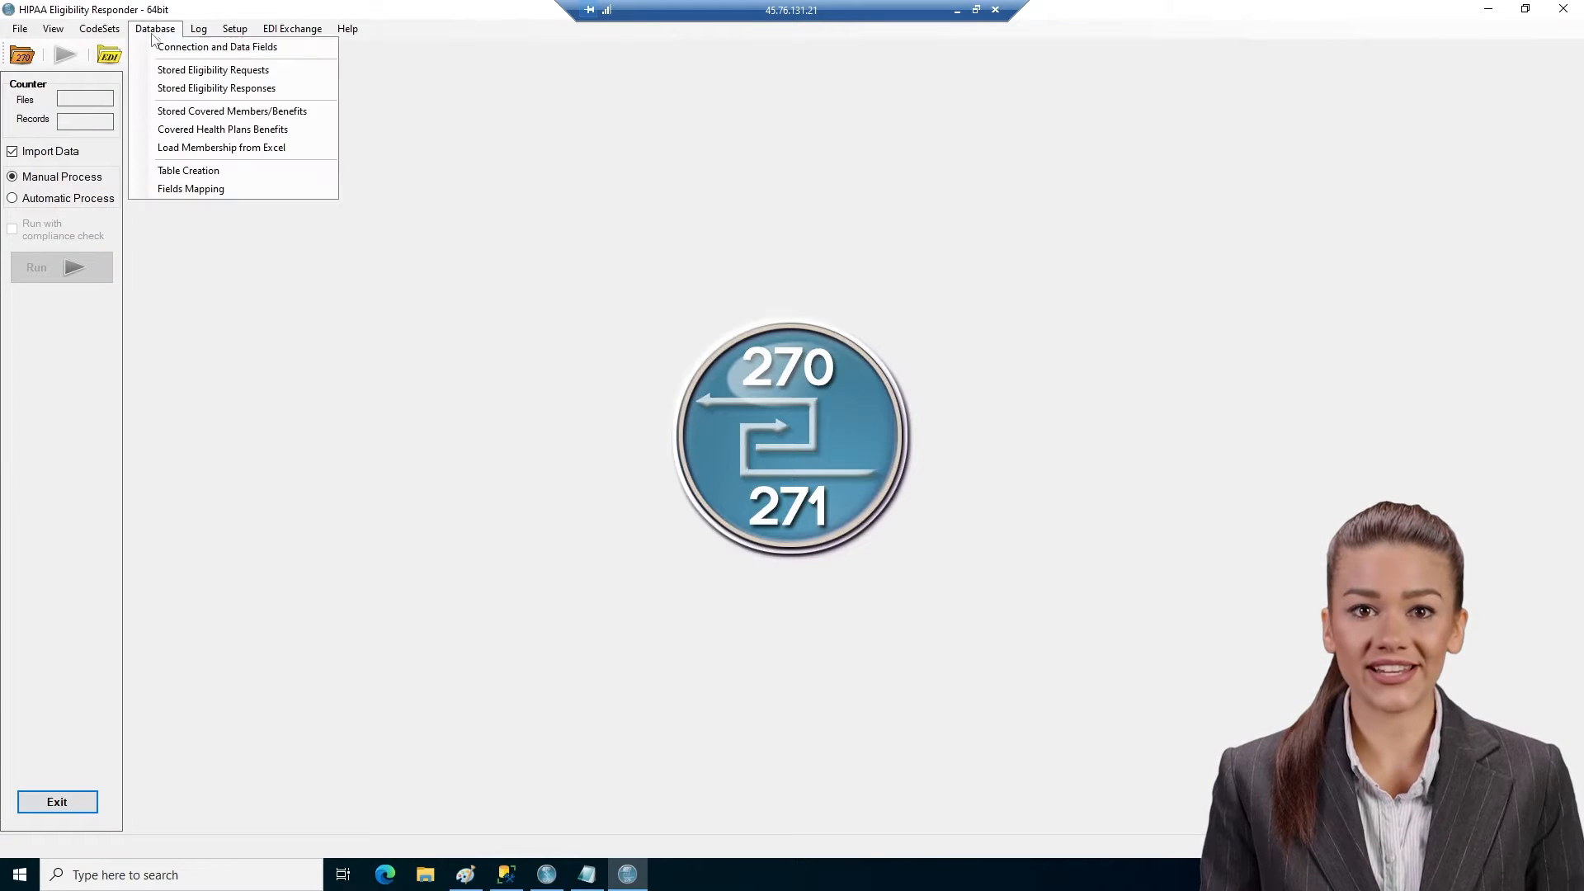
click(173, 46)
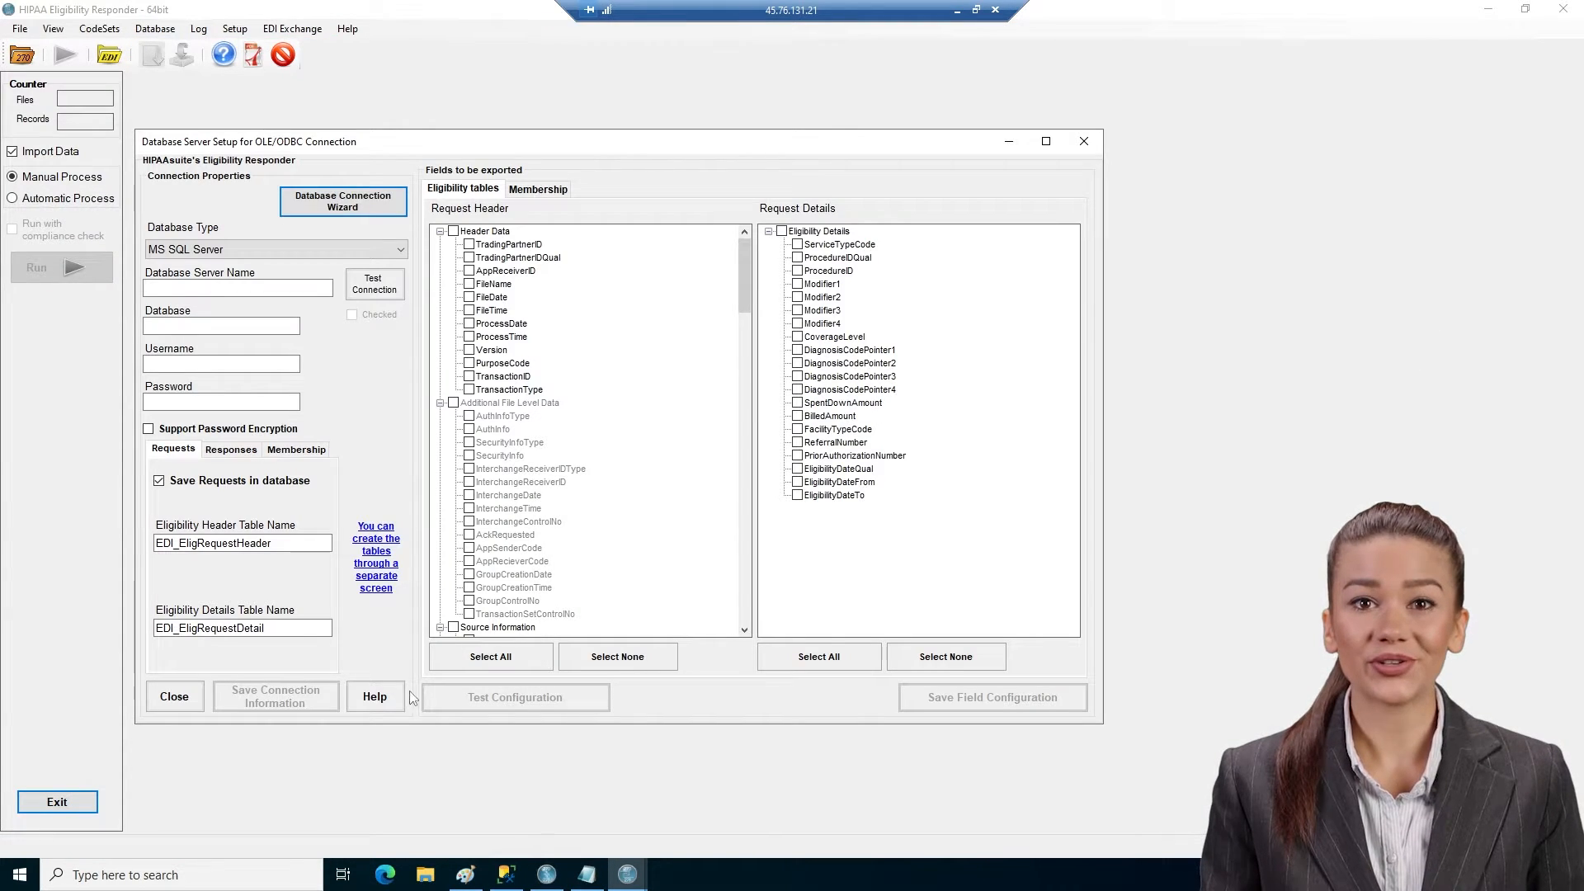
- Switch to SQL Server Management Studio, create a database named ACMEinsurance, and return to Eligibility Responder
click(505, 875)
right_click(80, 154)
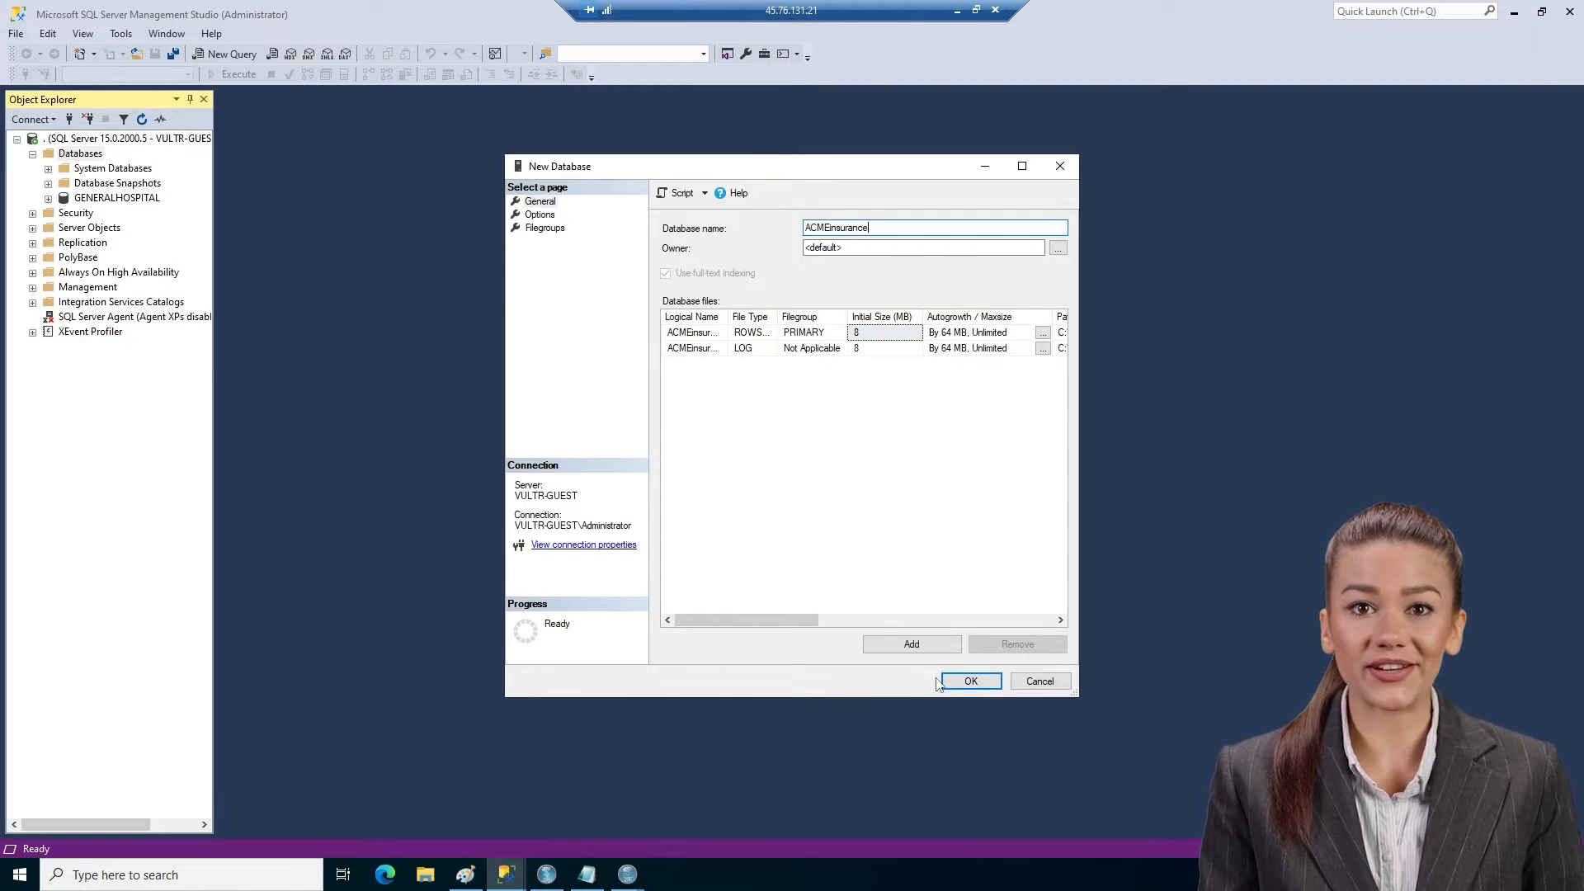
click(954, 679)
click(1514, 12)
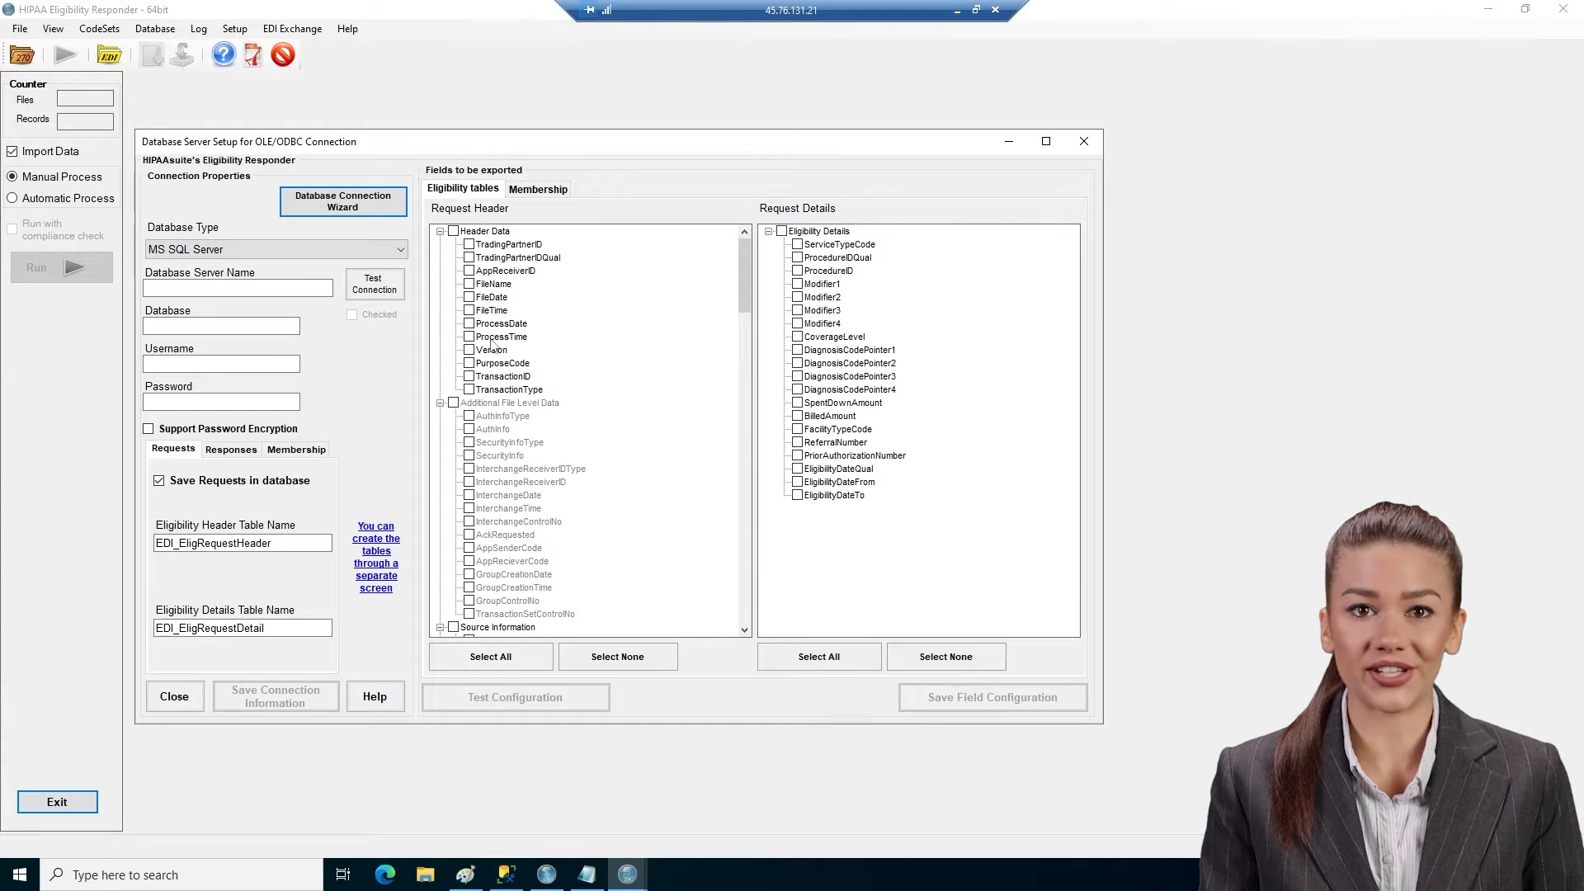
- Set the database type to MS SQL Server Integrated Security, server name "." and database ACMEinsurance, and save the connection information
click(236, 250)
click(236, 279)
click(233, 289)
text(.)
key(Tab)
text(ACMEinsurance)
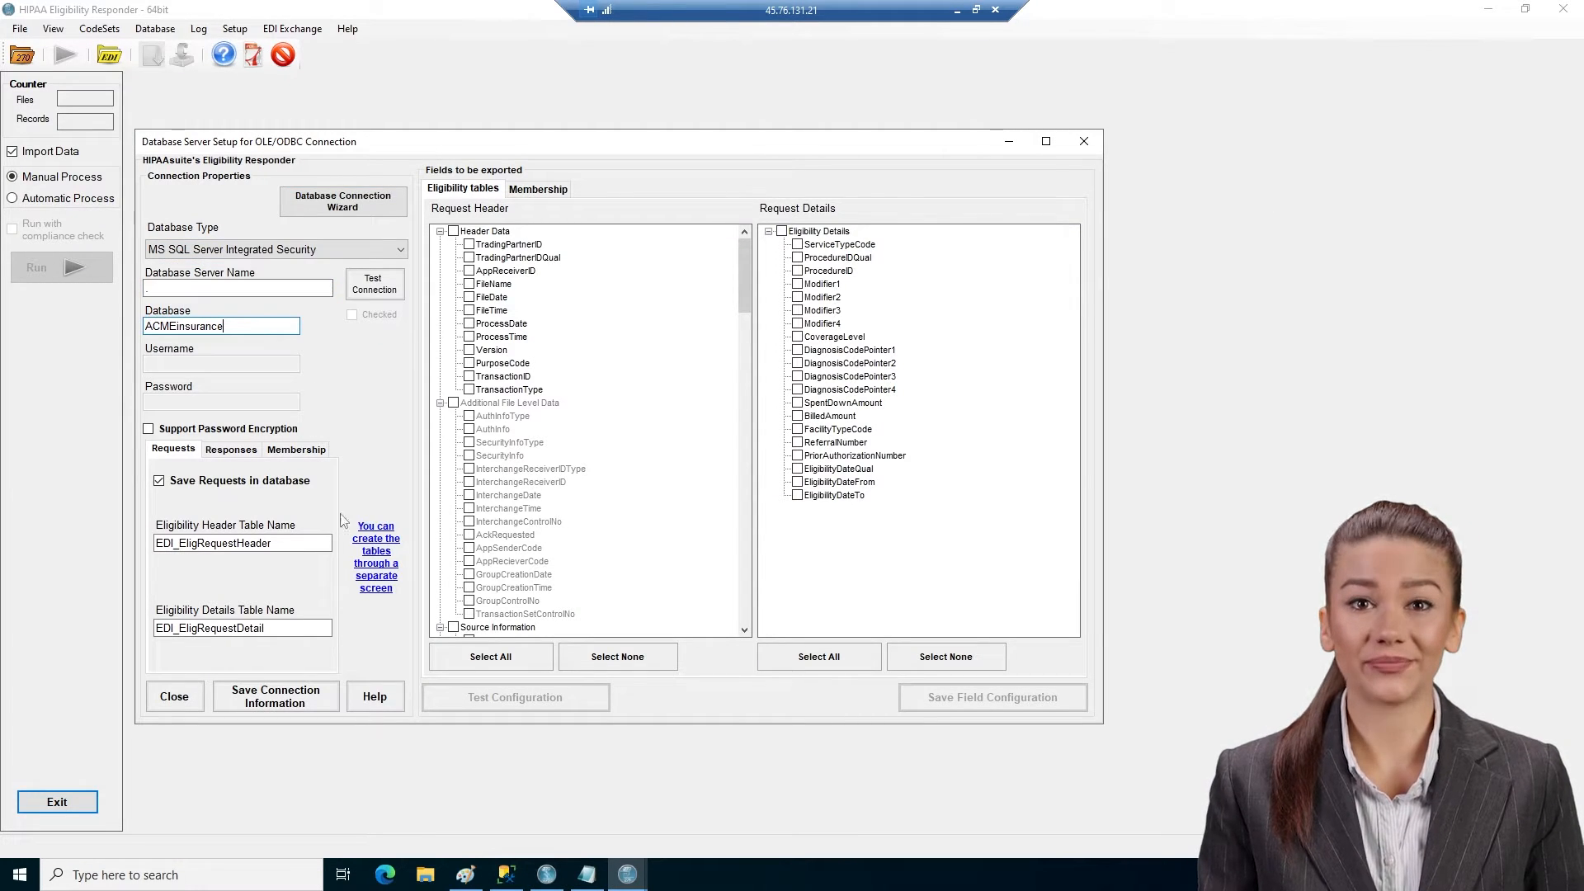
click(276, 698)
- Create the EDI_EligRequestHeader, EDI_EligRequestDetail, EDI_CoveredPlans, EDI_CoveredMembers, EDI_CoveredBenefits and COMPANY_SETUP tables by executing their Microsoft SQL Server scripts
click(377, 557)
click(688, 565)
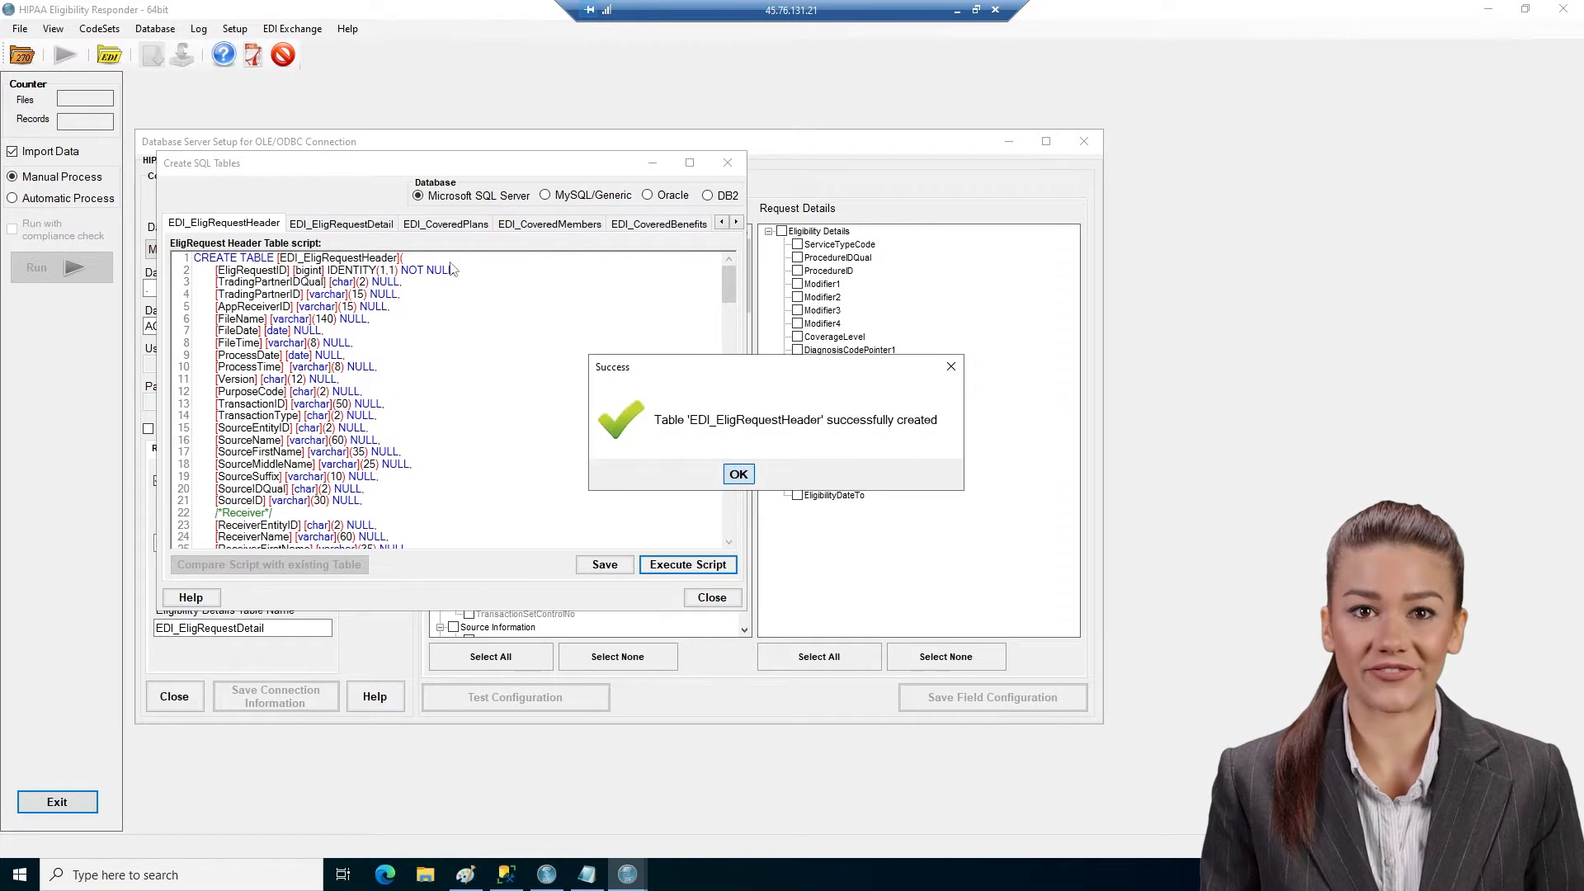
click(739, 474)
click(342, 223)
click(688, 565)
click(737, 473)
click(445, 224)
click(688, 565)
click(736, 474)
click(549, 224)
click(688, 565)
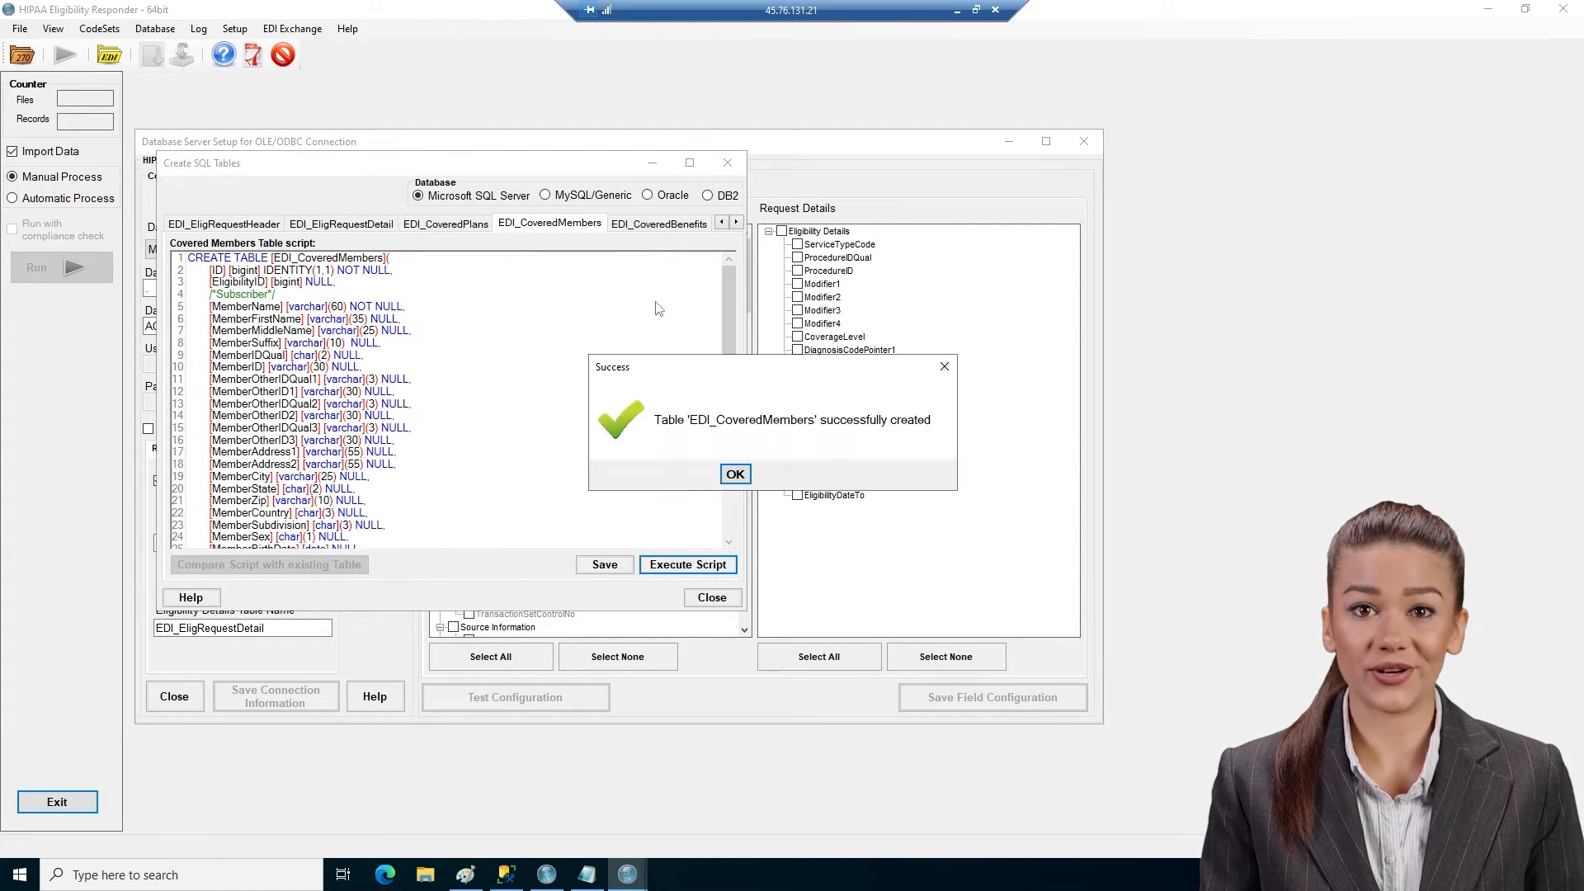
click(737, 473)
click(667, 223)
click(688, 565)
click(737, 474)
click(736, 222)
click(641, 227)
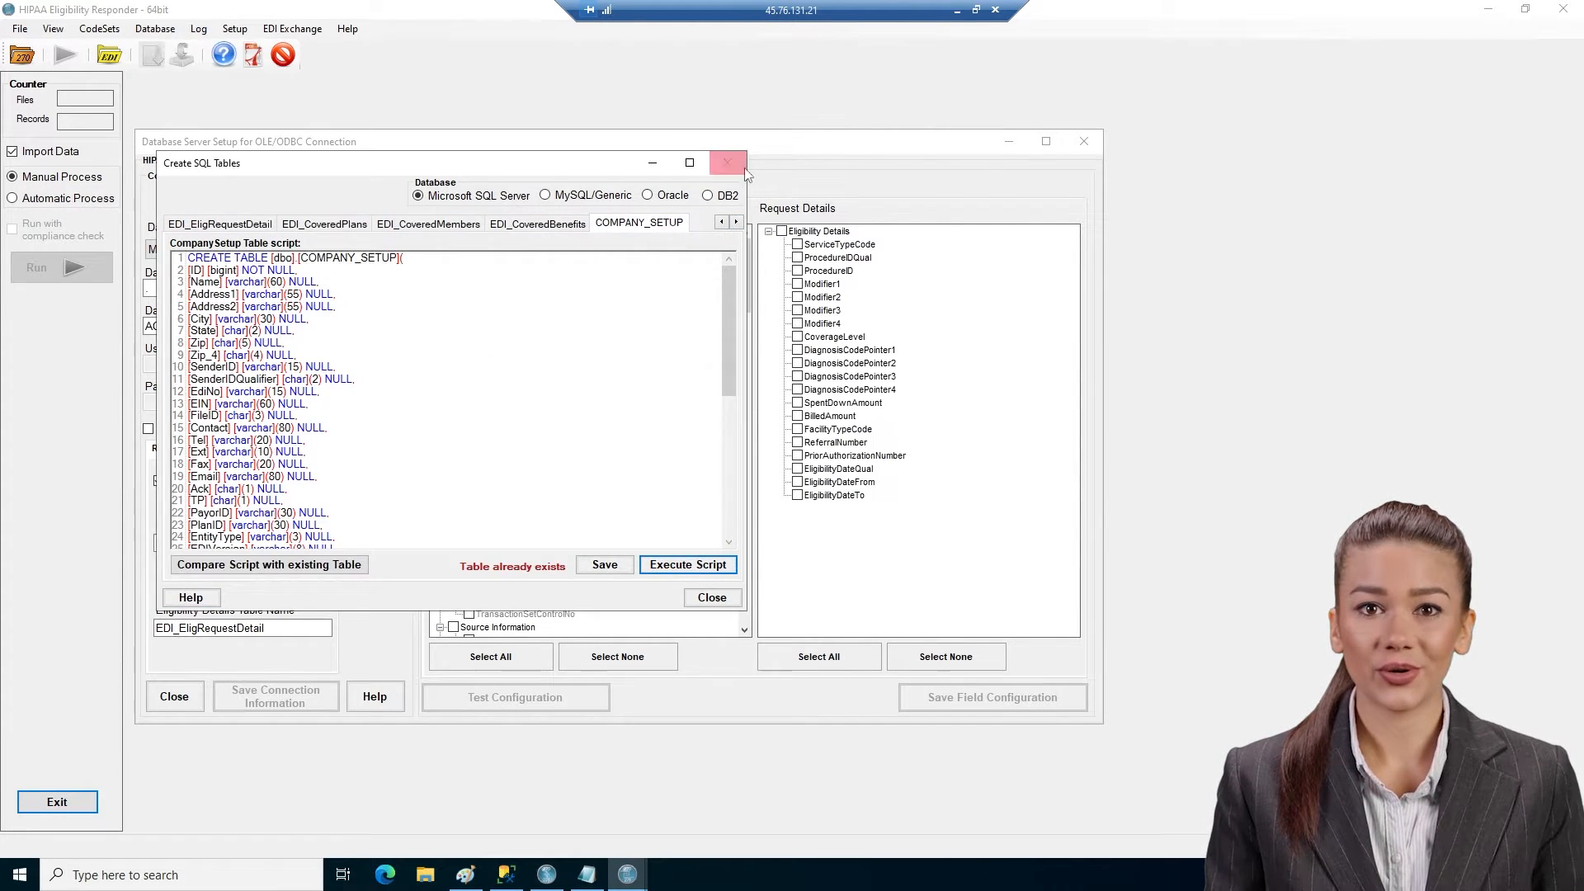
click(727, 163)
- Test the database connection, select all eligibility request and membership fields for export, test the configuration and close the setup
click(375, 284)
click(690, 559)
click(491, 657)
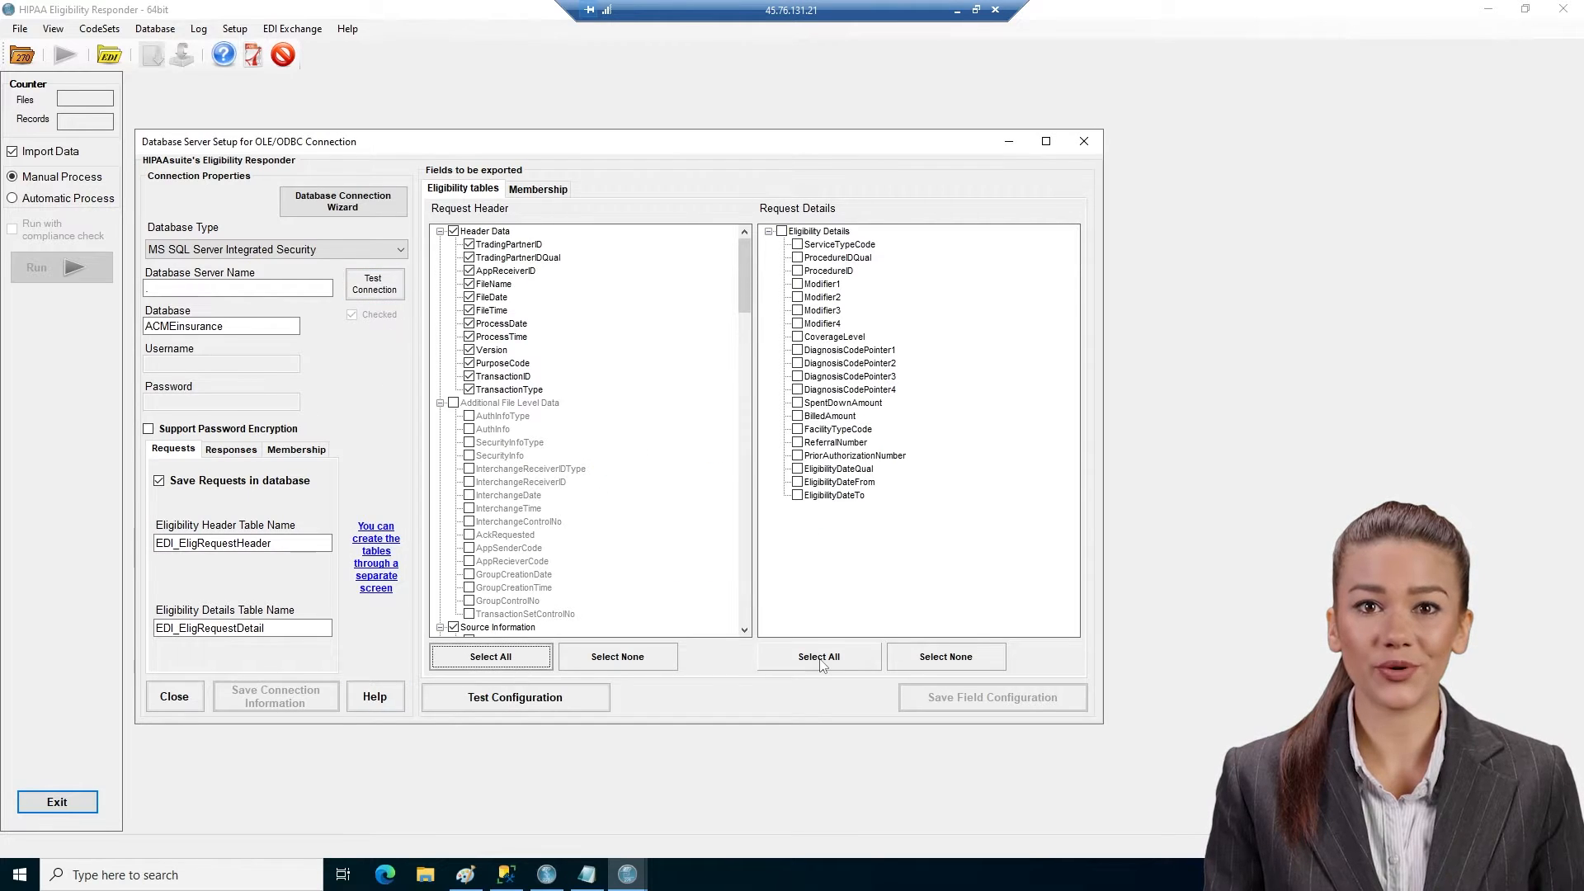
click(819, 657)
click(538, 190)
click(470, 657)
click(689, 657)
click(924, 660)
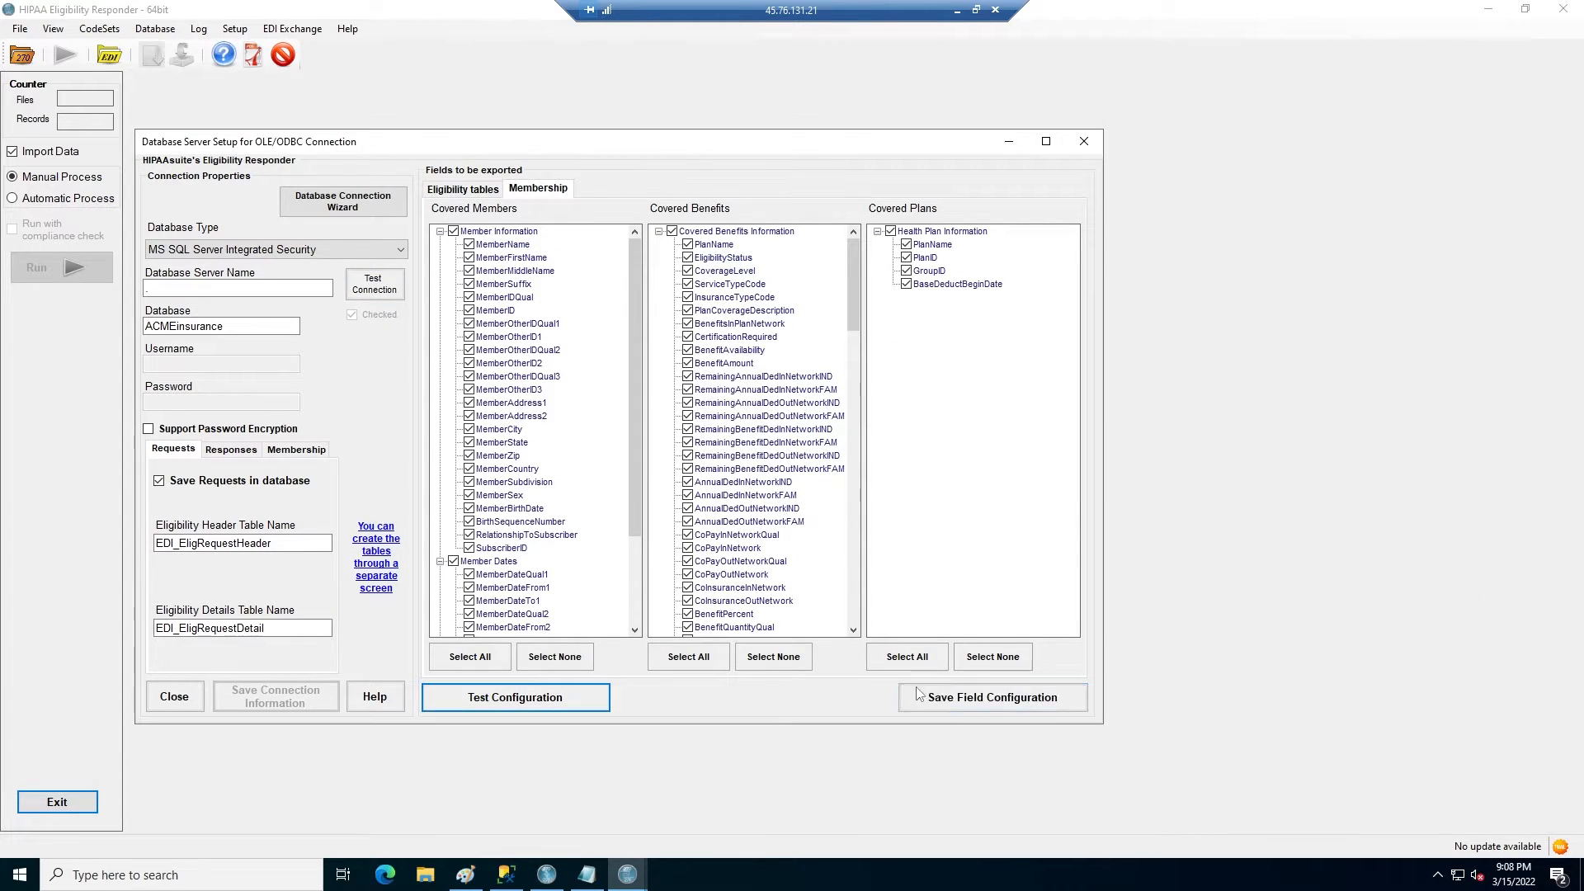
click(175, 697)
- Create the EDI Exchange tables TradingPartner, TRANS_LOG and TRANS_LOG_ERRORS by executing their Microsoft SQL Server scripts
click(264, 30)
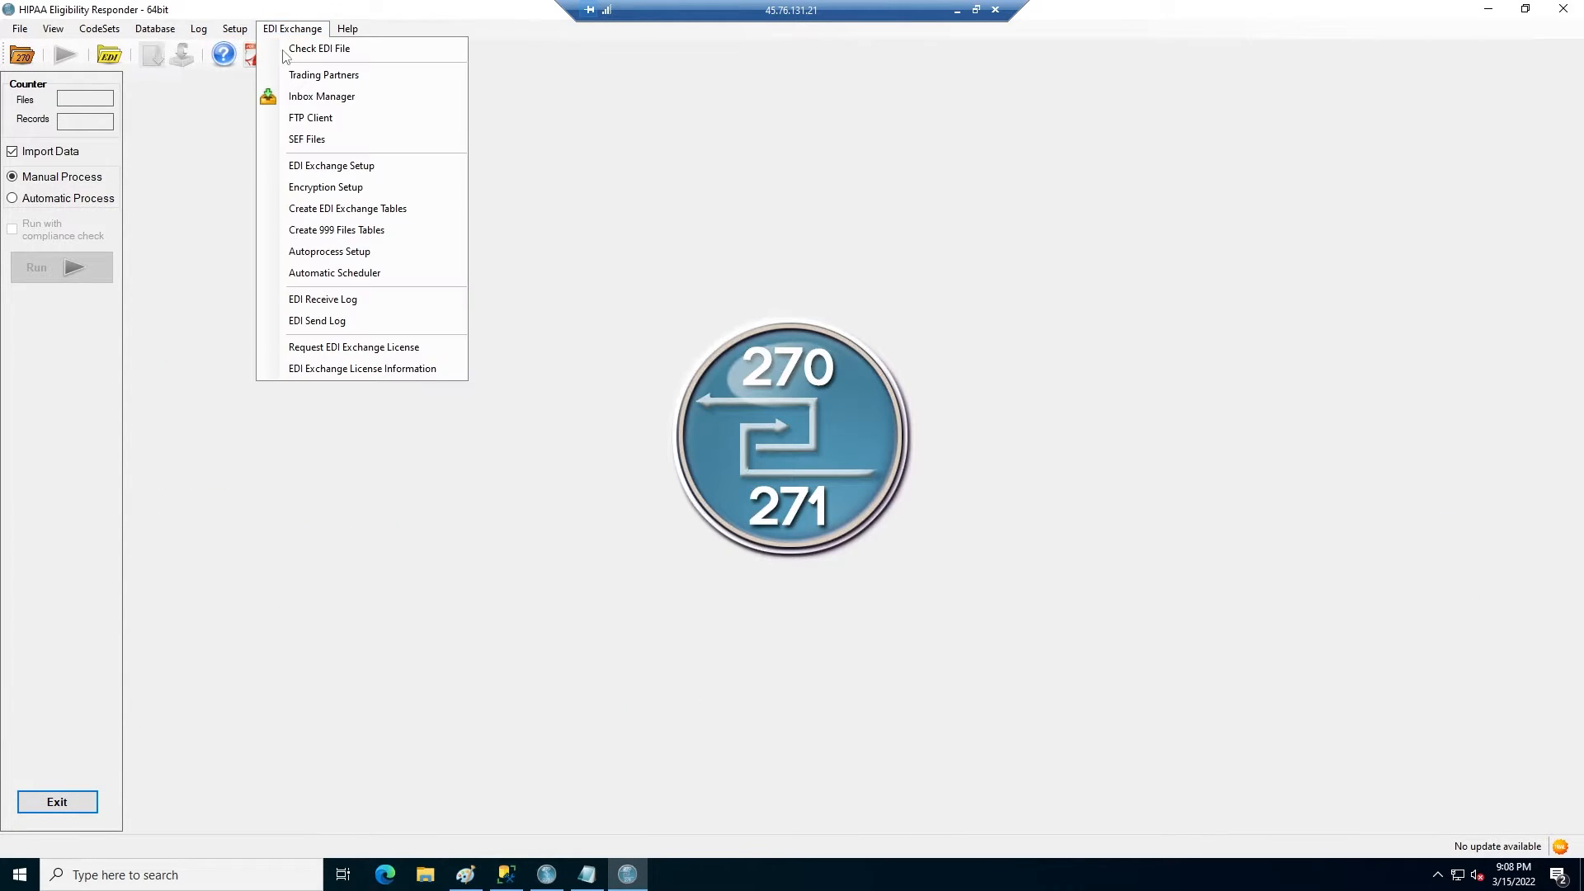
click(368, 209)
click(781, 589)
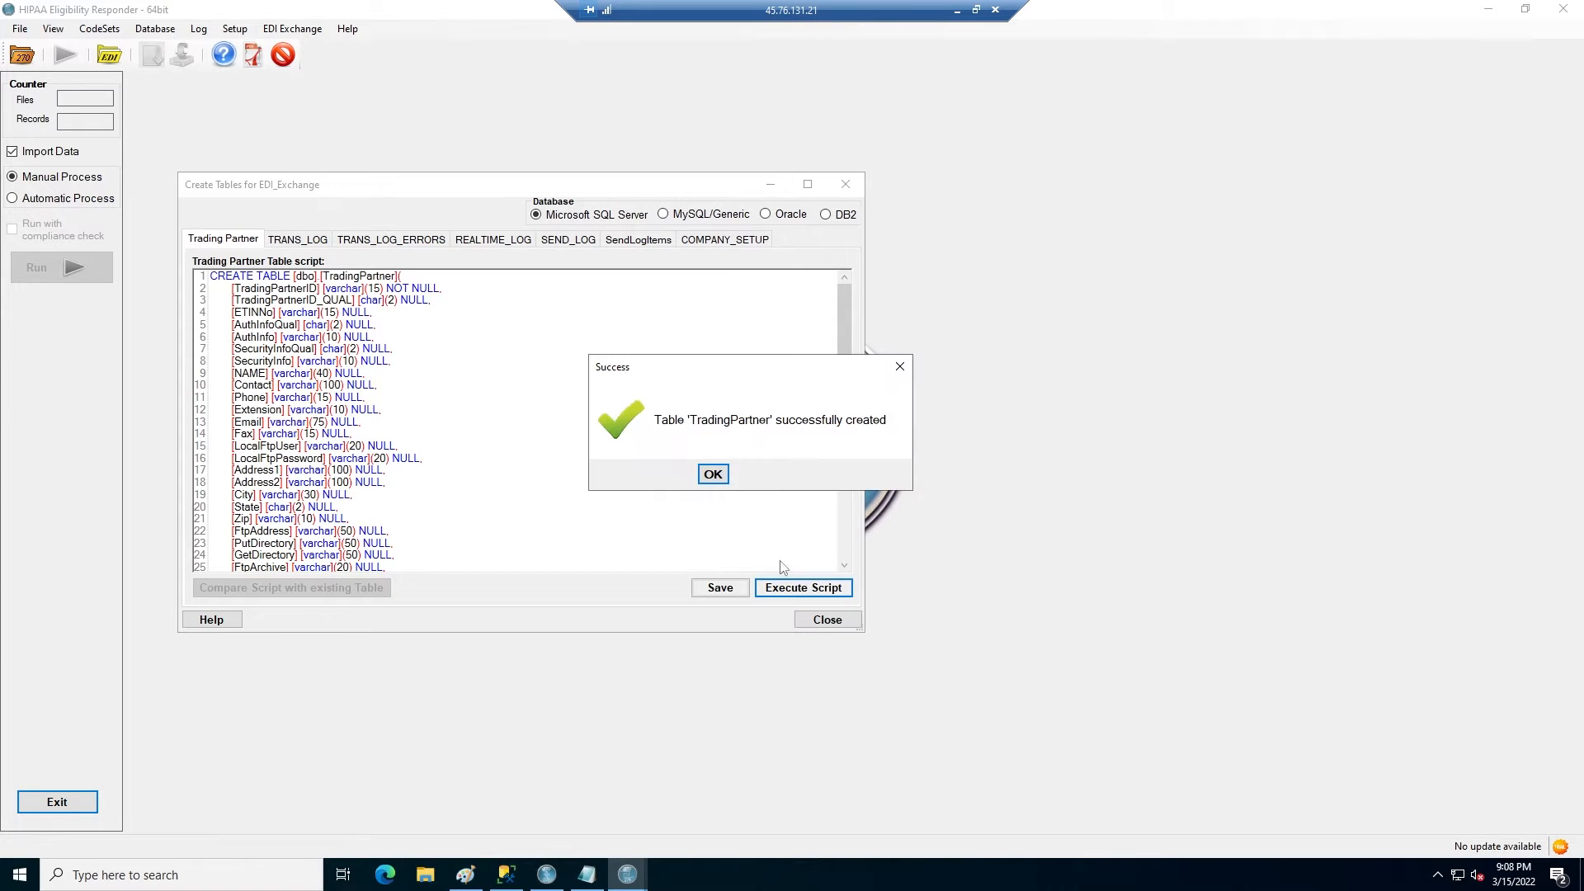
click(712, 473)
click(299, 240)
click(777, 591)
click(710, 474)
click(391, 240)
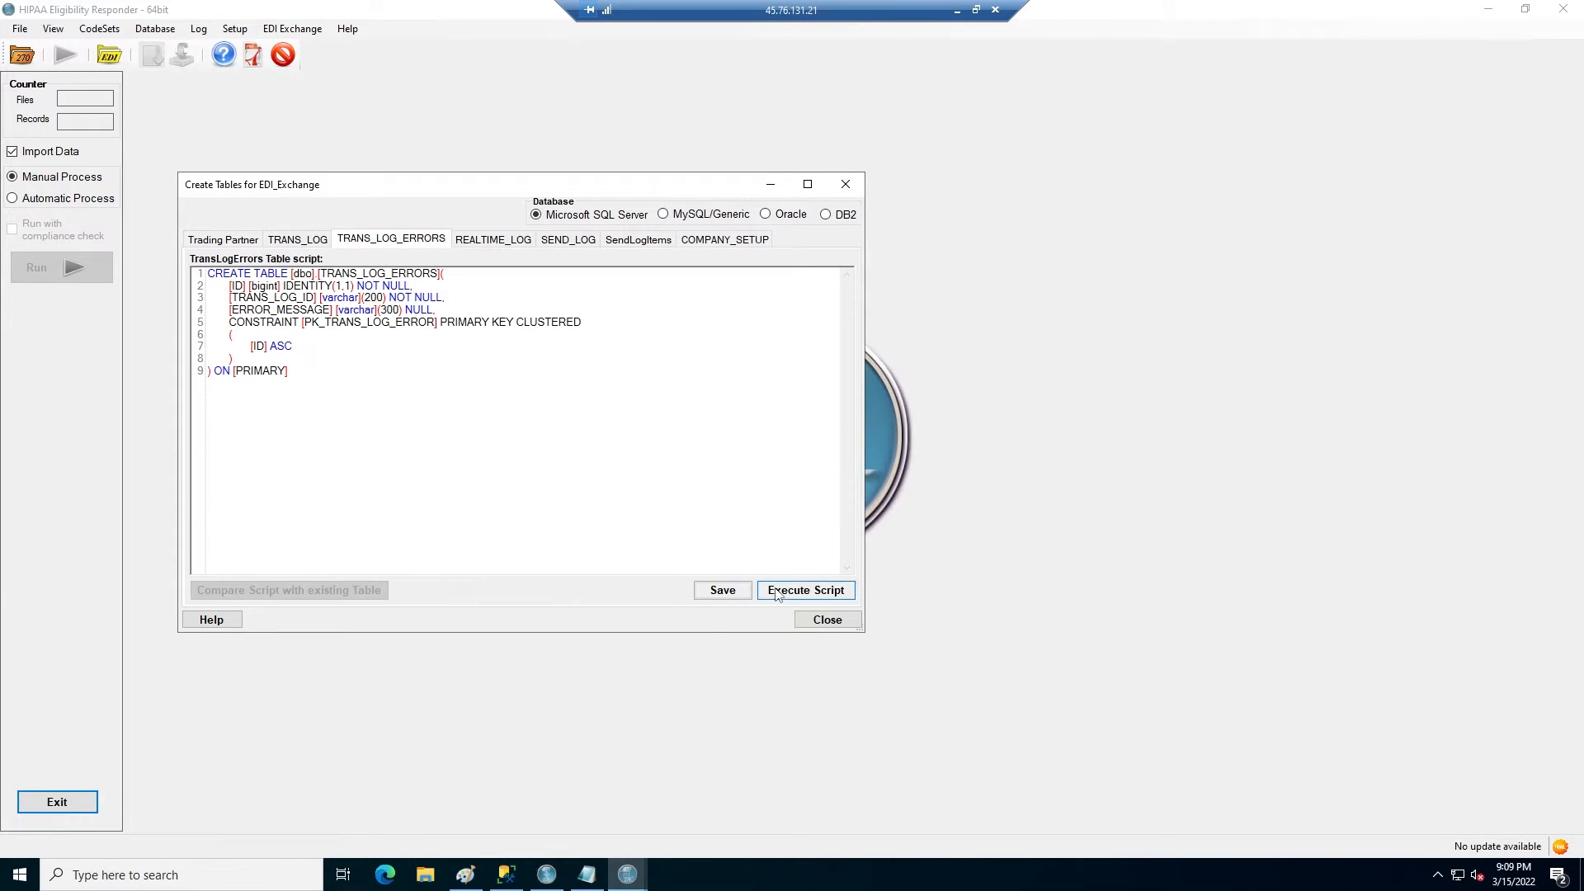
click(780, 591)
click(711, 474)
- Create the REALTIME_LOG, SEND_LOG and SendLogItems tables by executing their scripts, and close the table creation window
click(501, 242)
click(784, 590)
click(711, 474)
click(568, 240)
click(785, 591)
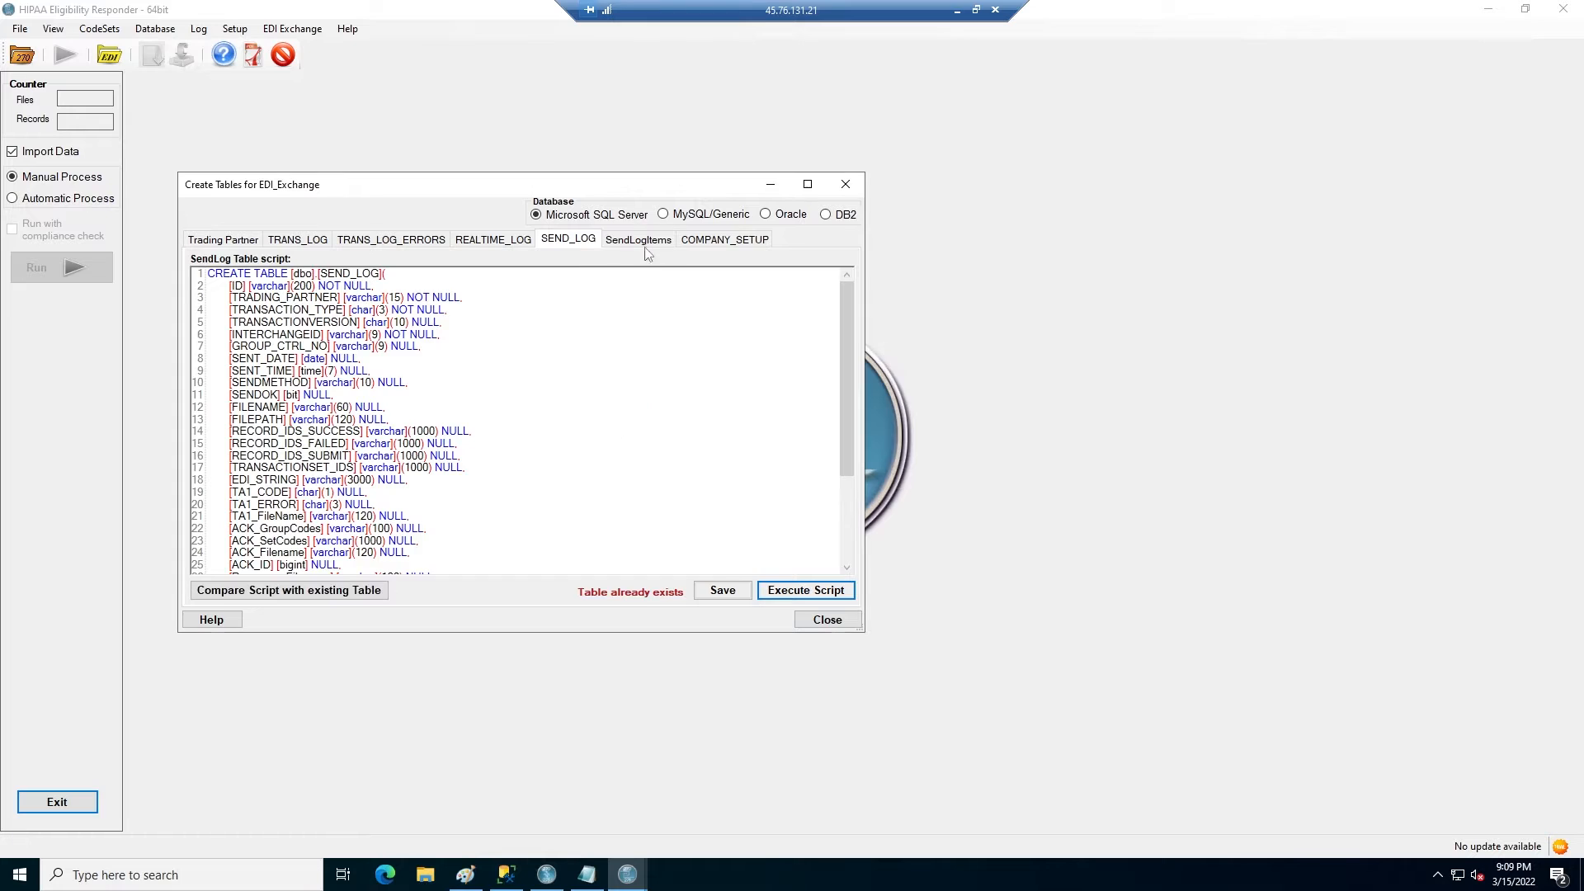
click(638, 240)
click(785, 591)
click(711, 474)
click(845, 184)
- In Company Setup, enter name ACME INSURANCE, ISA sender identifier and application sender's code ACMEINSURANCE, qualifier ZZ - Mutually Defined, the tax ID and plan ID ACME
click(232, 33)
click(252, 48)
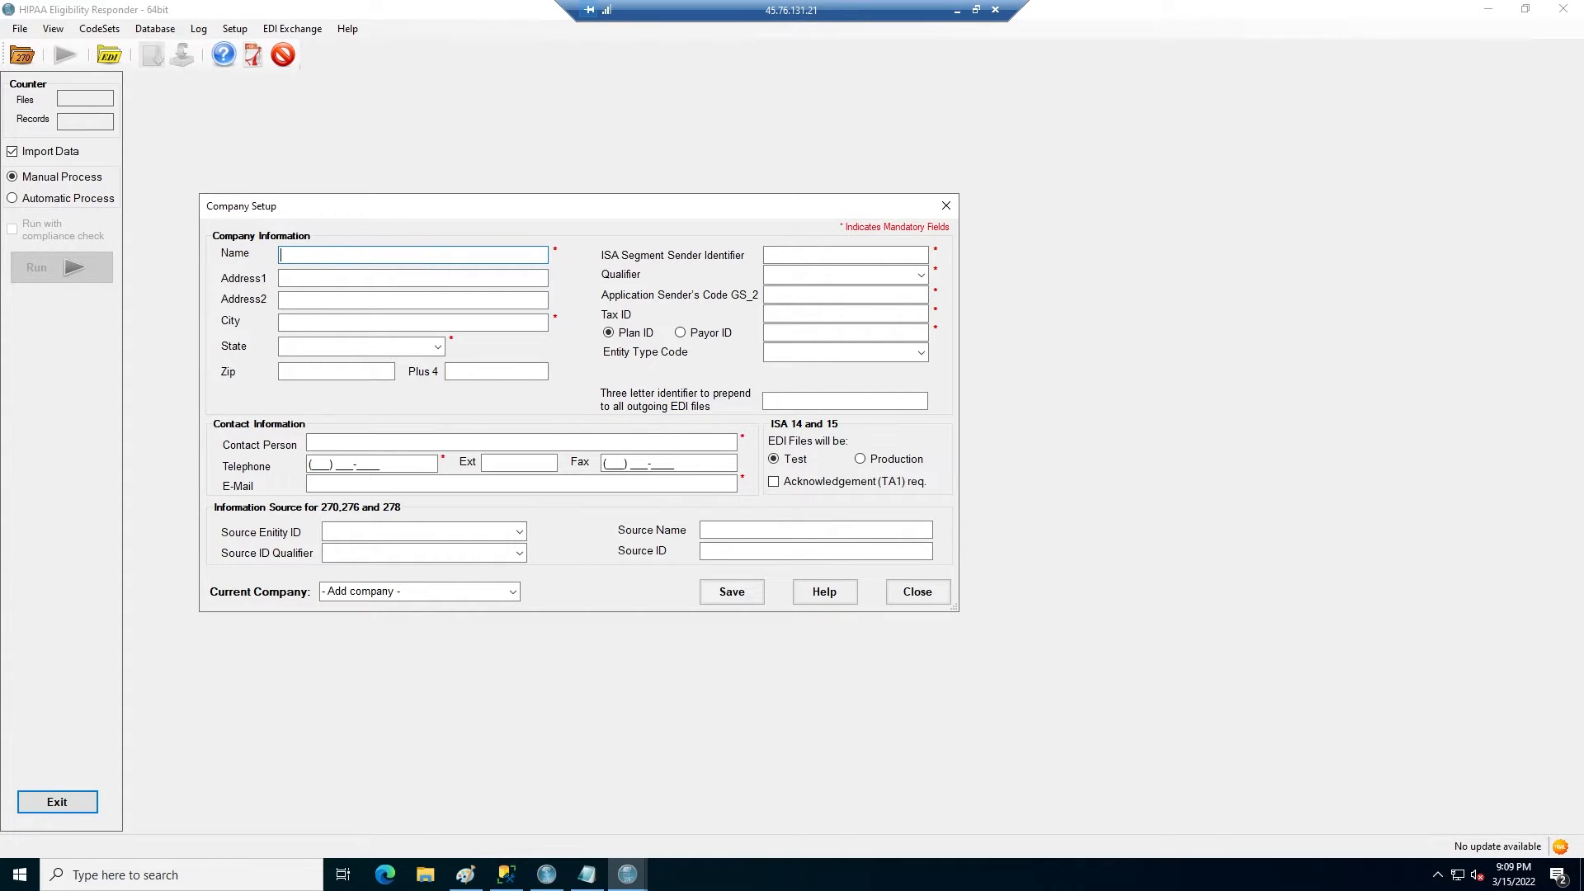
click(848, 259)
text(ACMEINSURANCE)
click(920, 275)
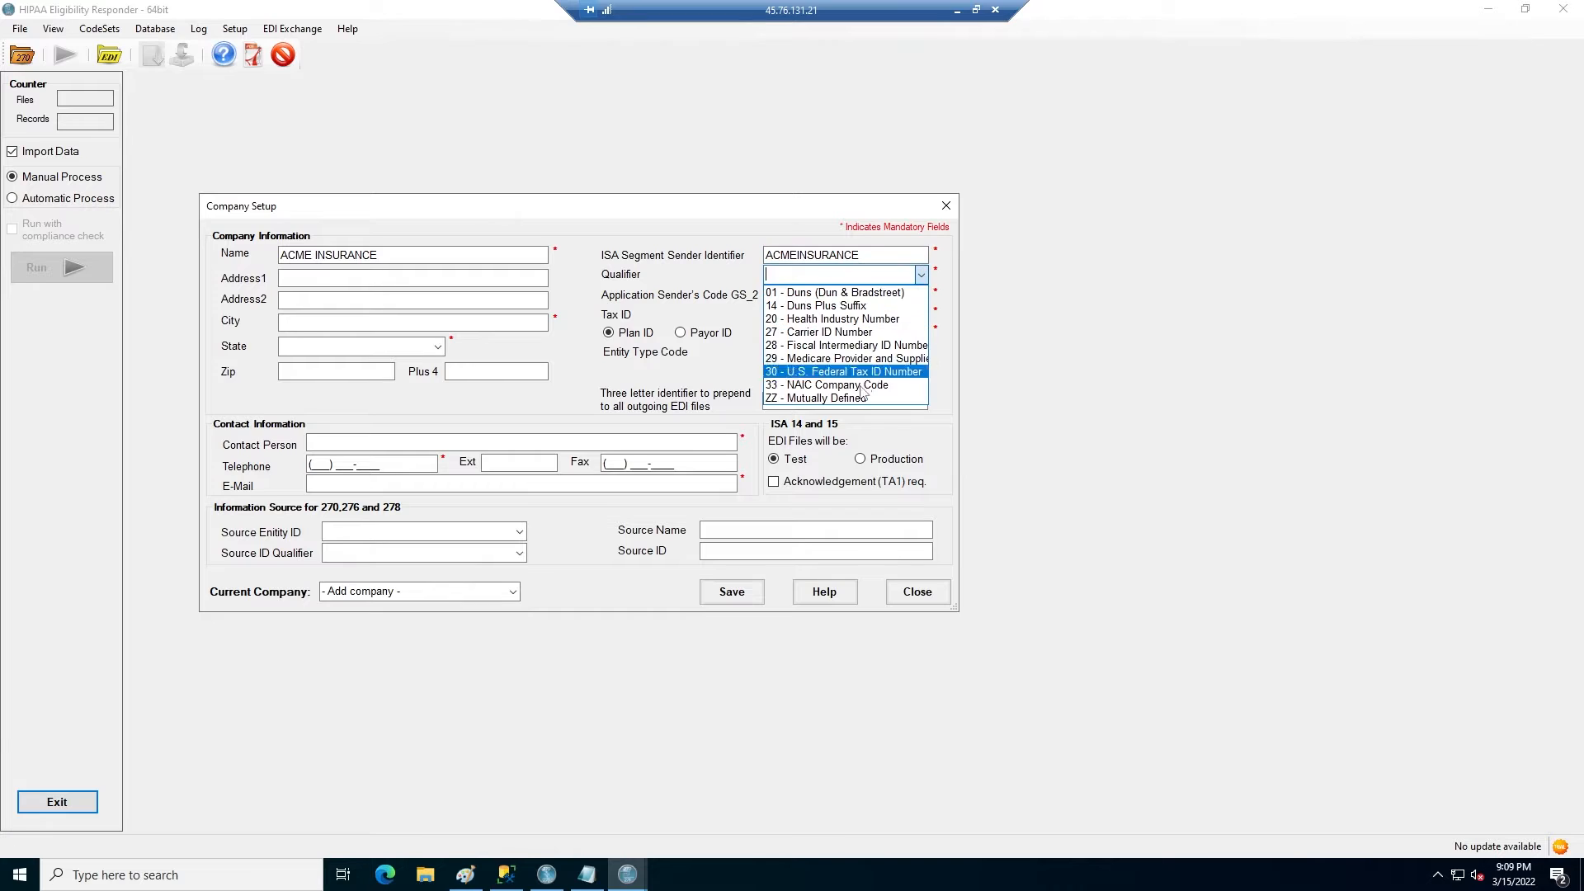
click(825, 396)
click(850, 297)
text(ACMEINSURANCE)
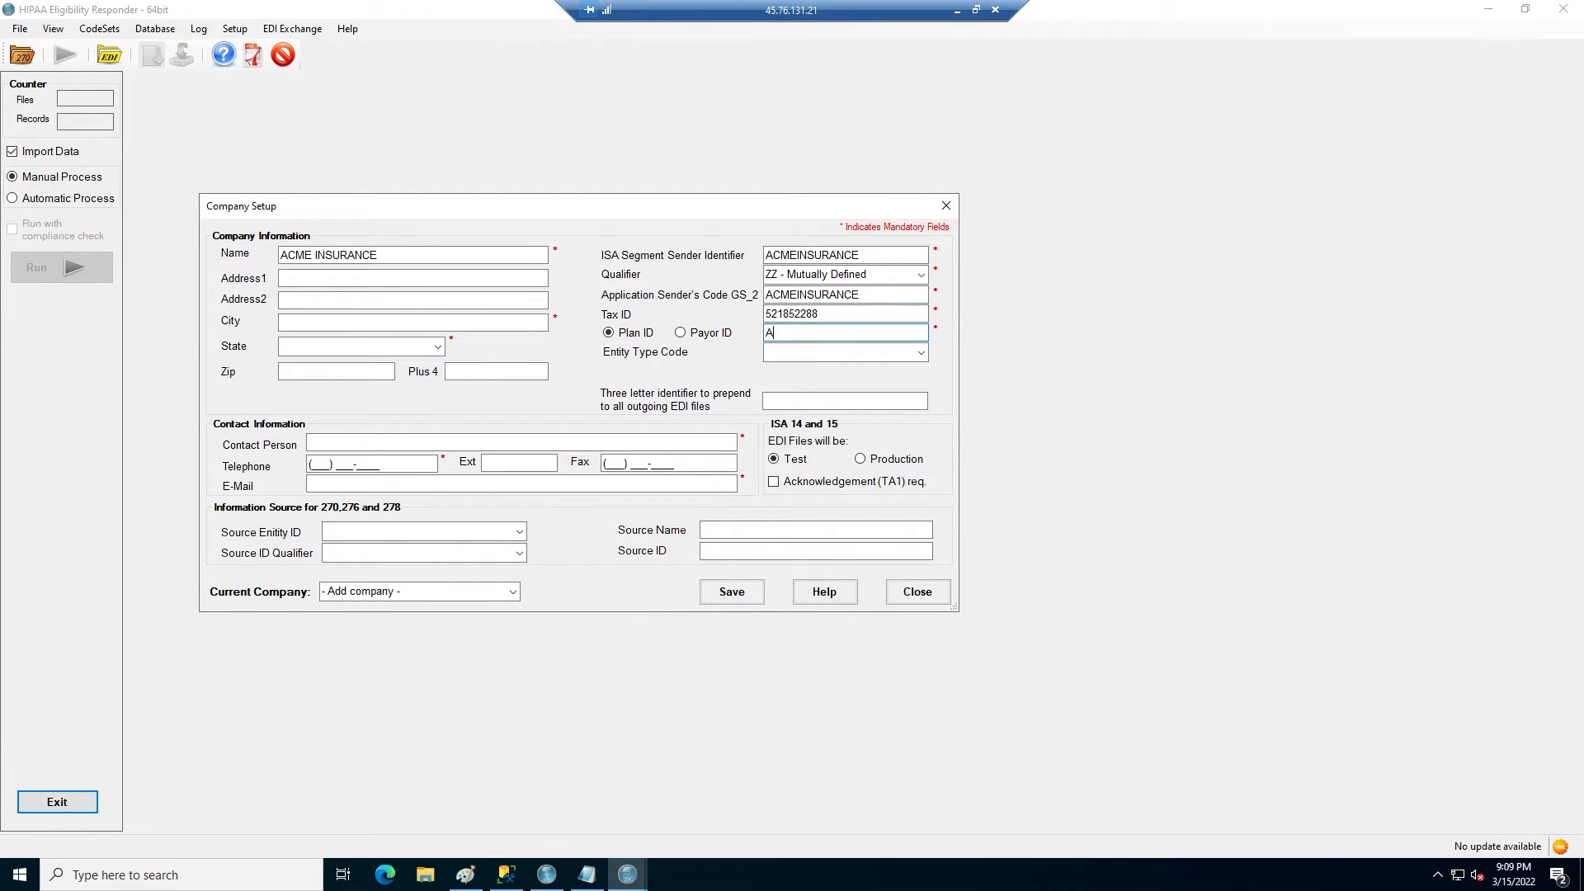
- Fill in the company's city and state and the contact person's name, telephone number and e-mail
click(363, 322)
text(ANYTOWN)
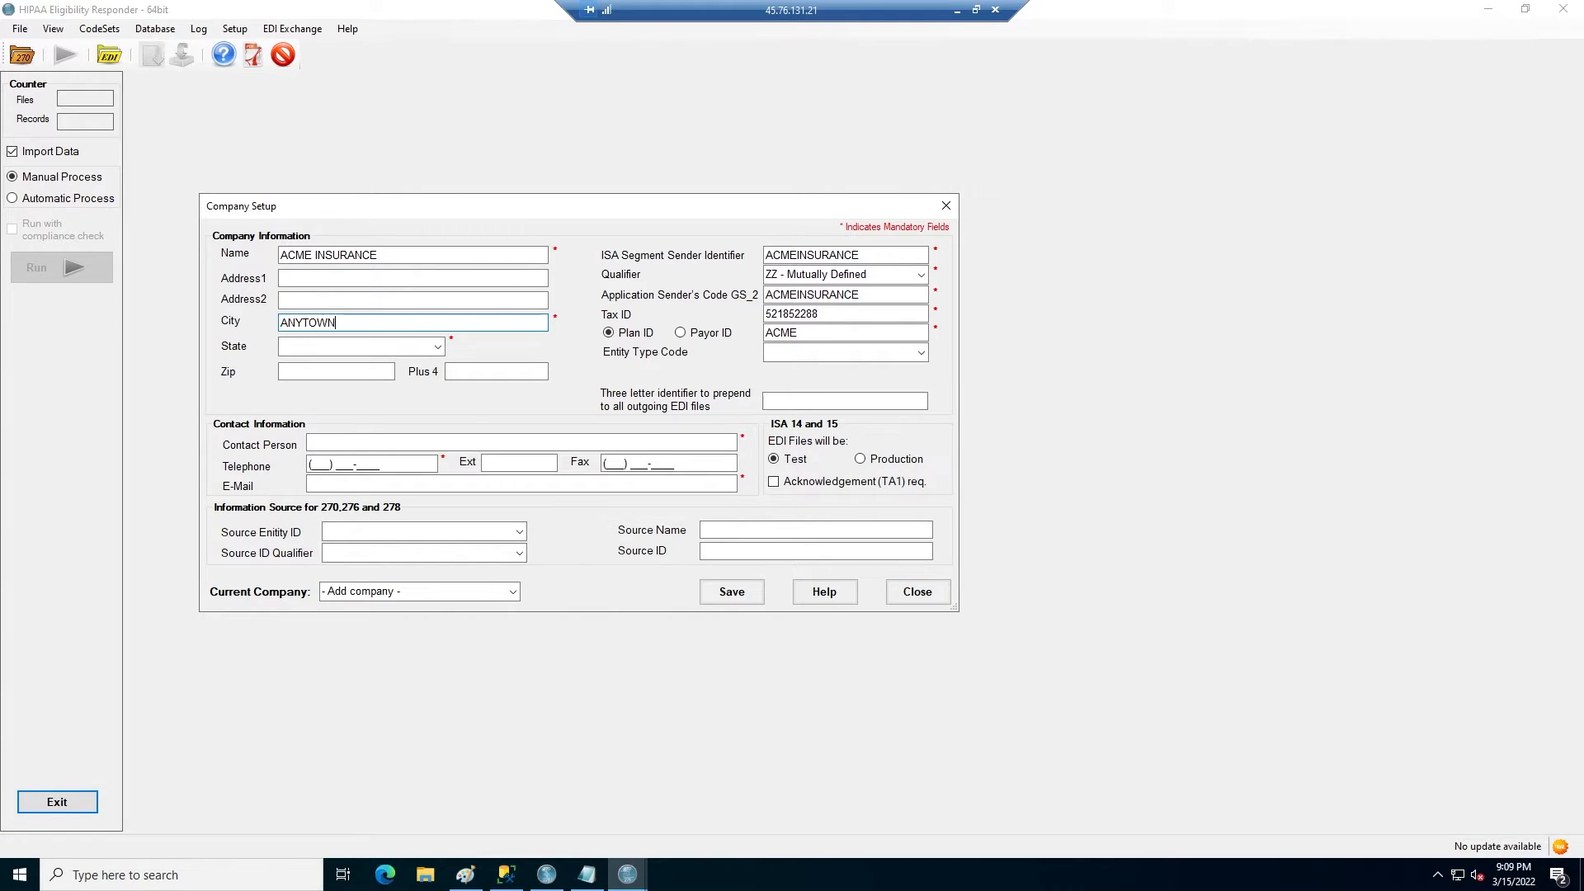
key(Tab)
text(ms)
key(Tab)
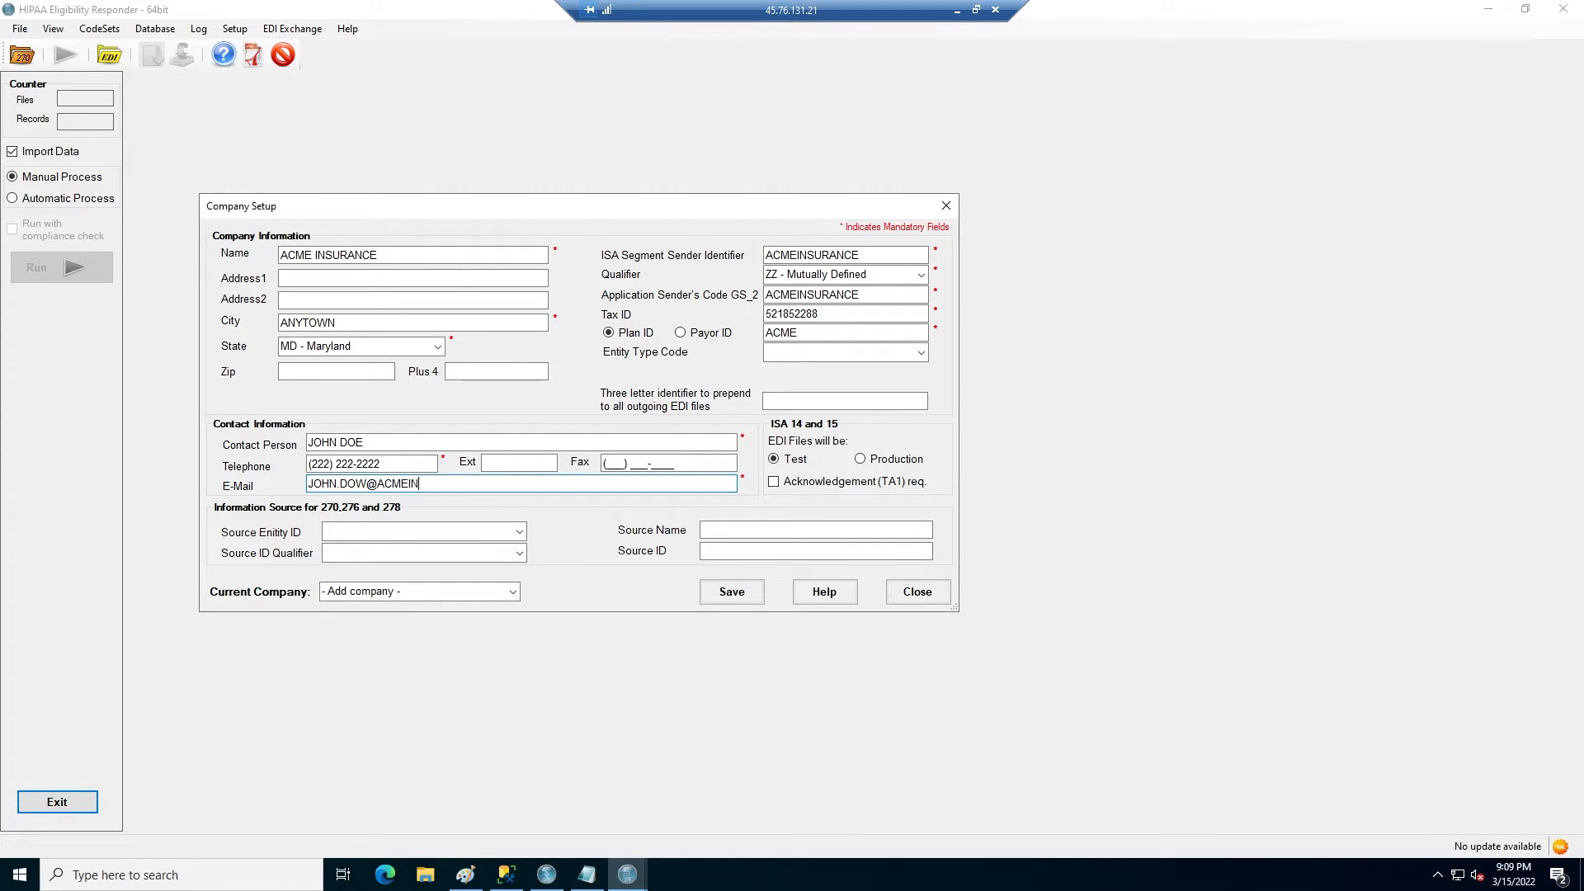
- Set the information source to PR Payer, PI Payor Identification, name ACME INSURANCE and ID ACME, and save and close the company setup
click(520, 532)
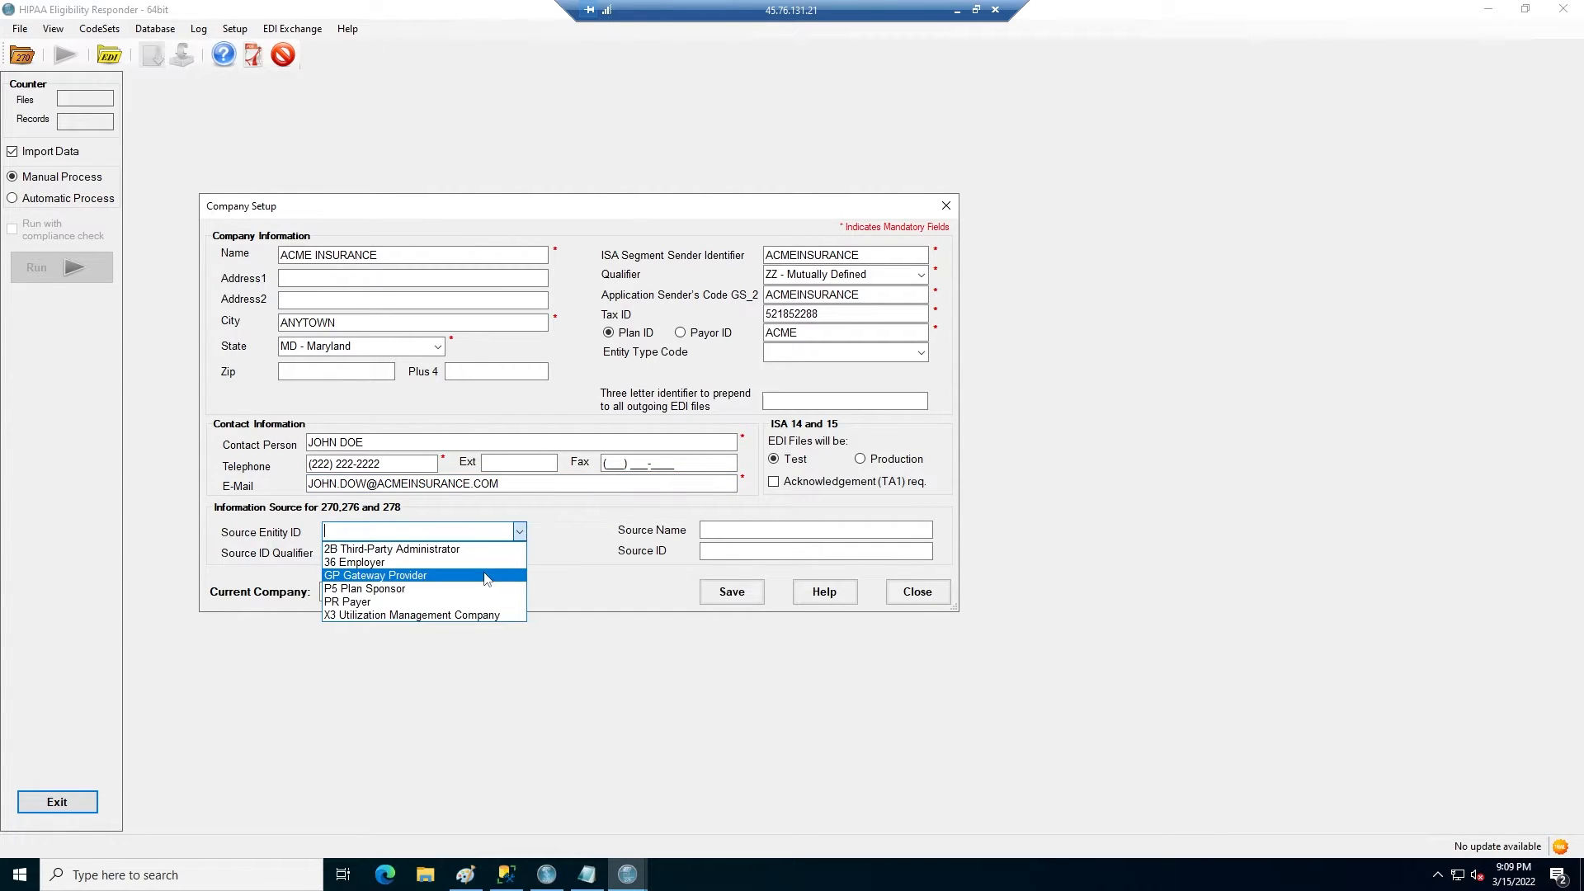
click(485, 601)
click(519, 554)
click(485, 636)
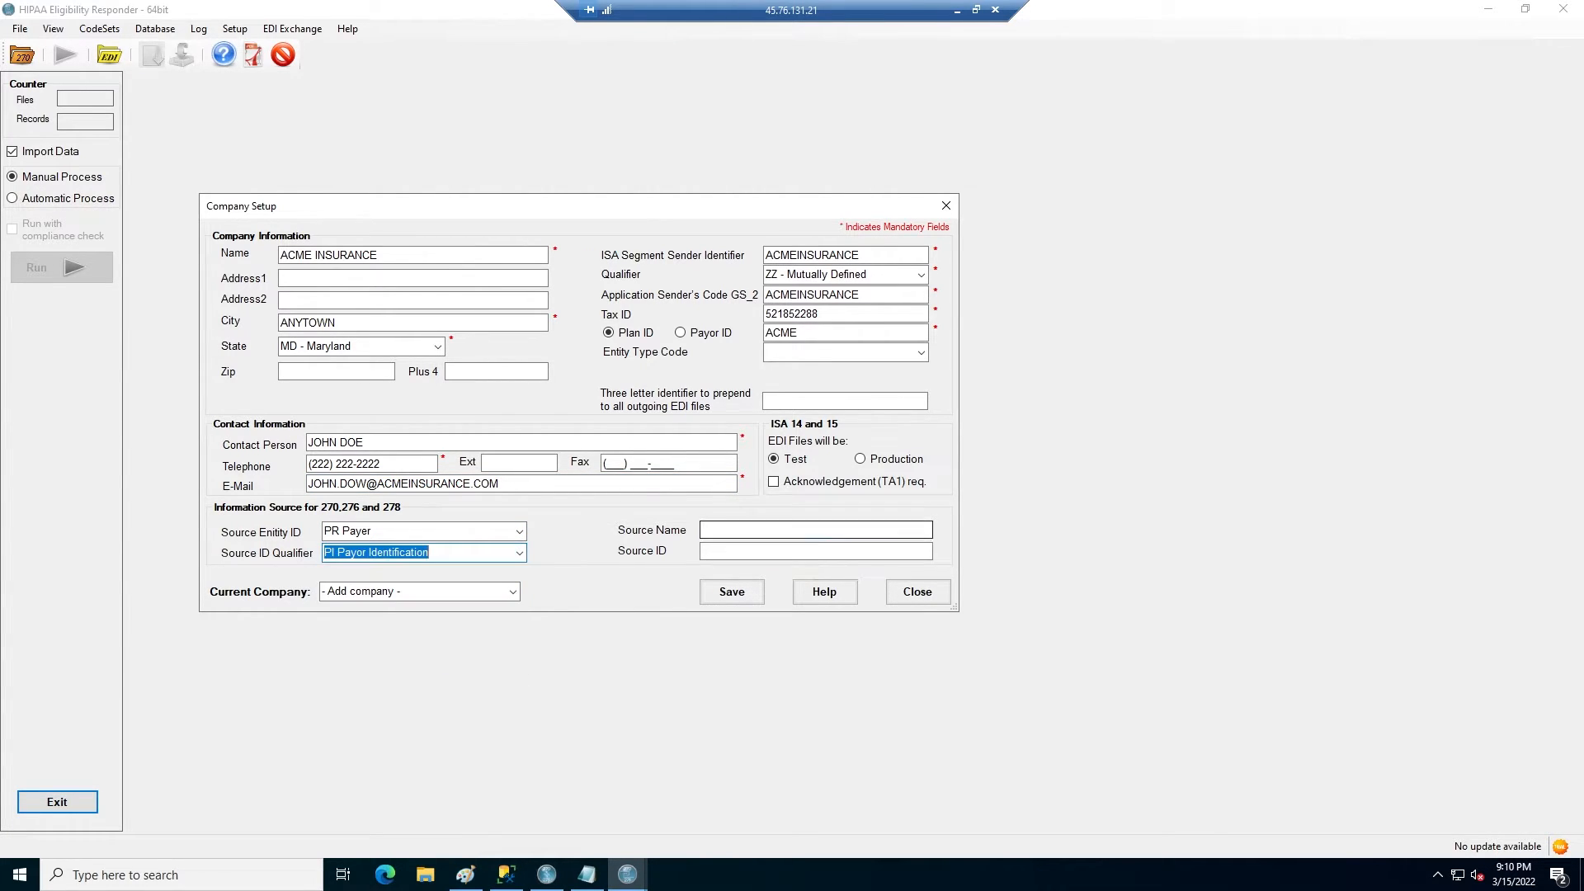
key(Tab)
text(ACME INSURANCE)
key(Tab)
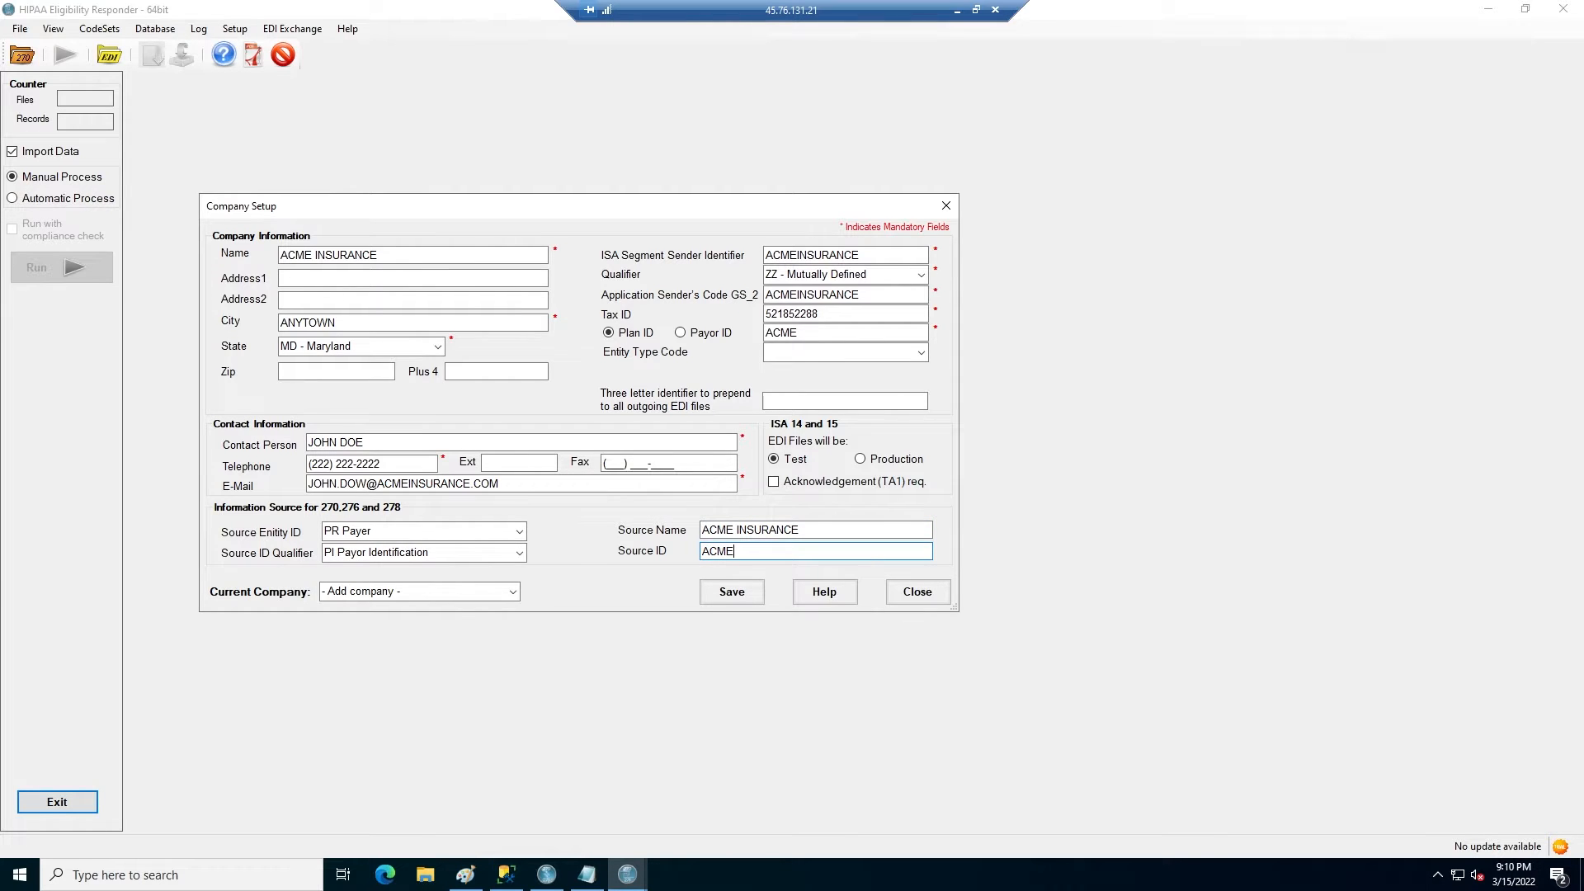
text(ACME)
click(732, 591)
key(Return)
click(903, 595)
- Create a desktop folder named "responder and rts root" as the EDI Exchange root directory and initialize EDI Exchange
click(293, 28)
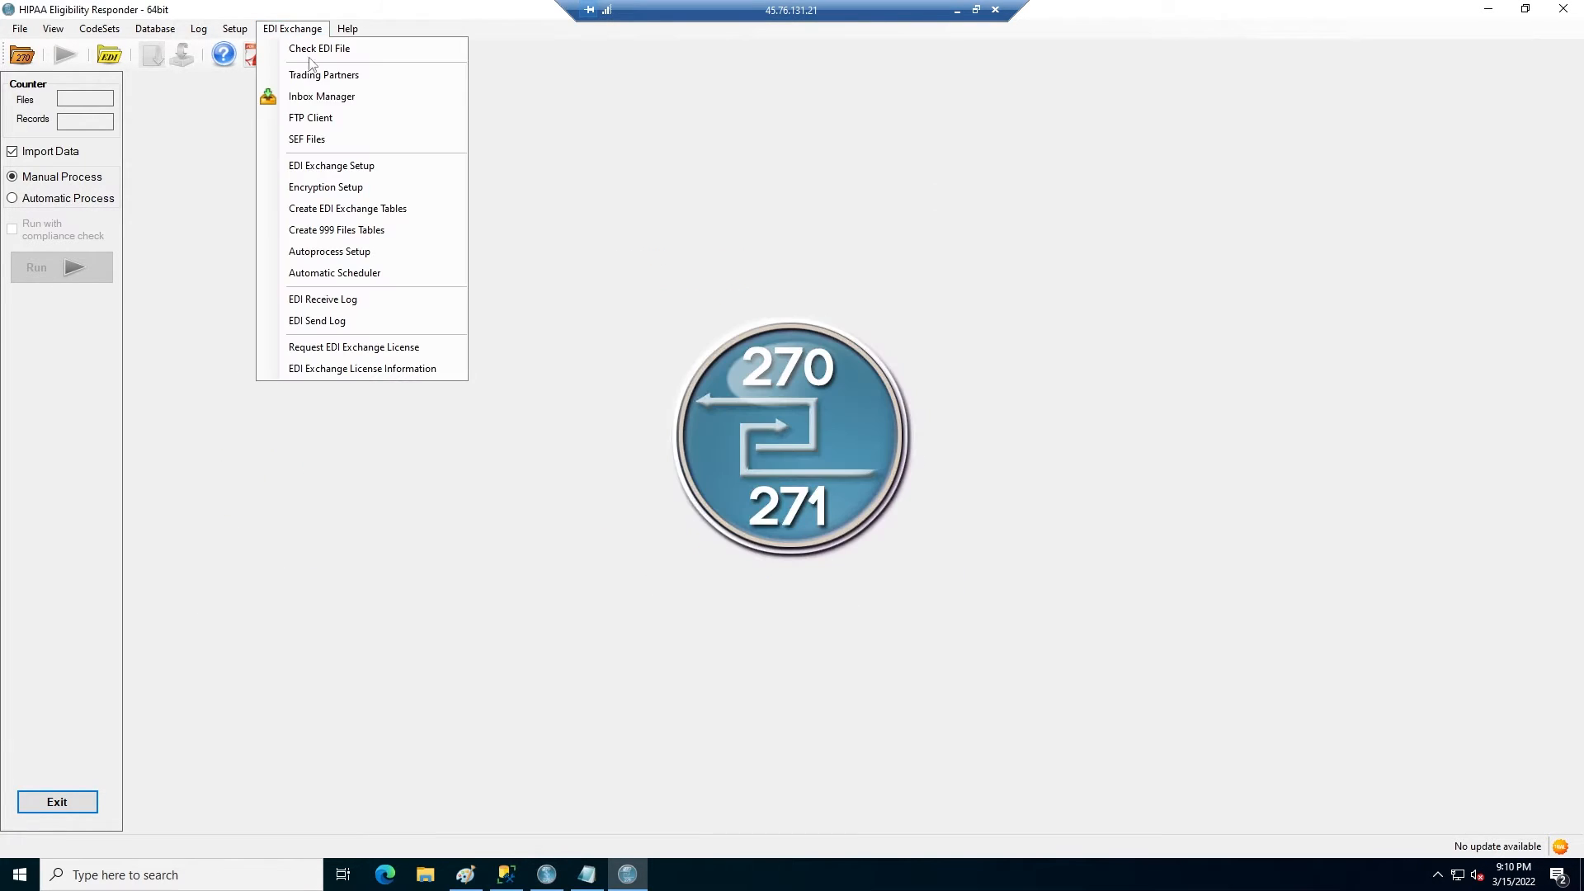
click(341, 166)
click(738, 72)
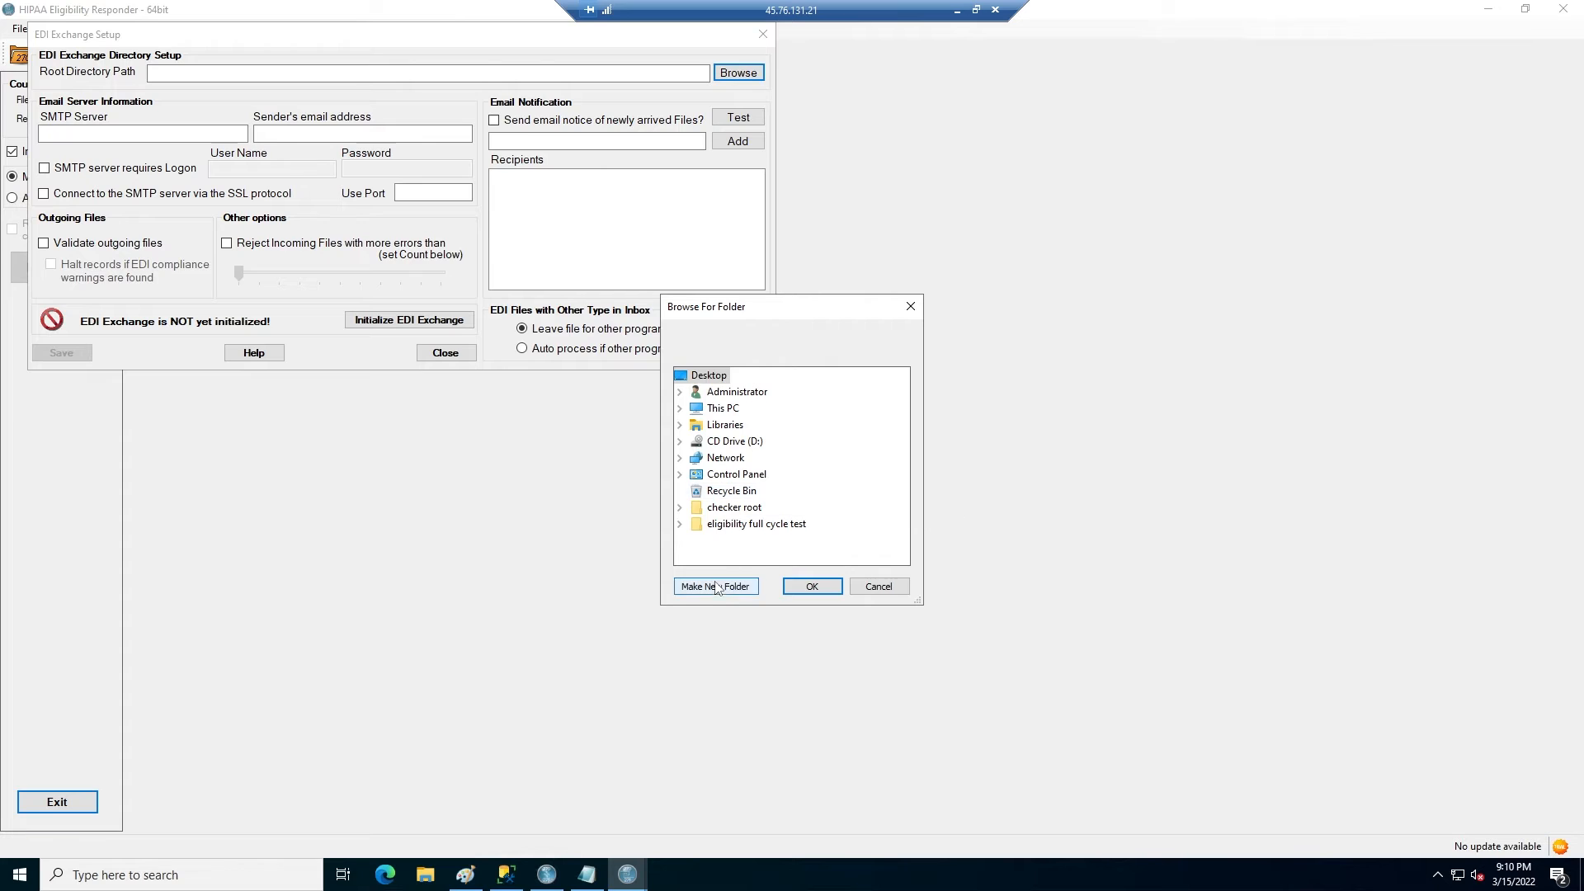
click(715, 586)
text(responder and rts root)
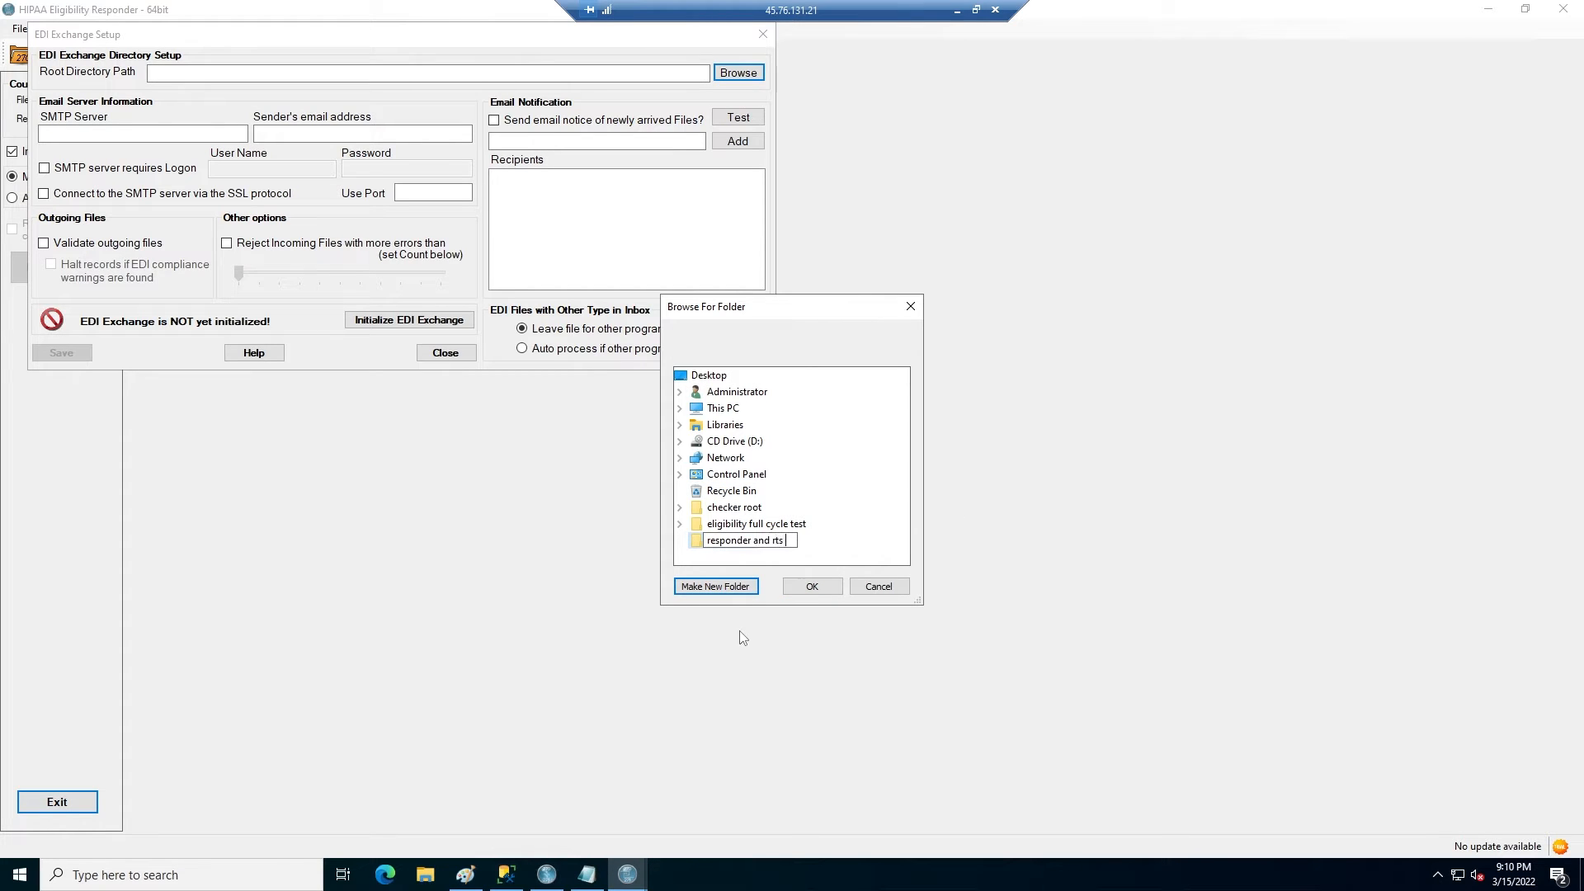
key(Return)
click(792, 589)
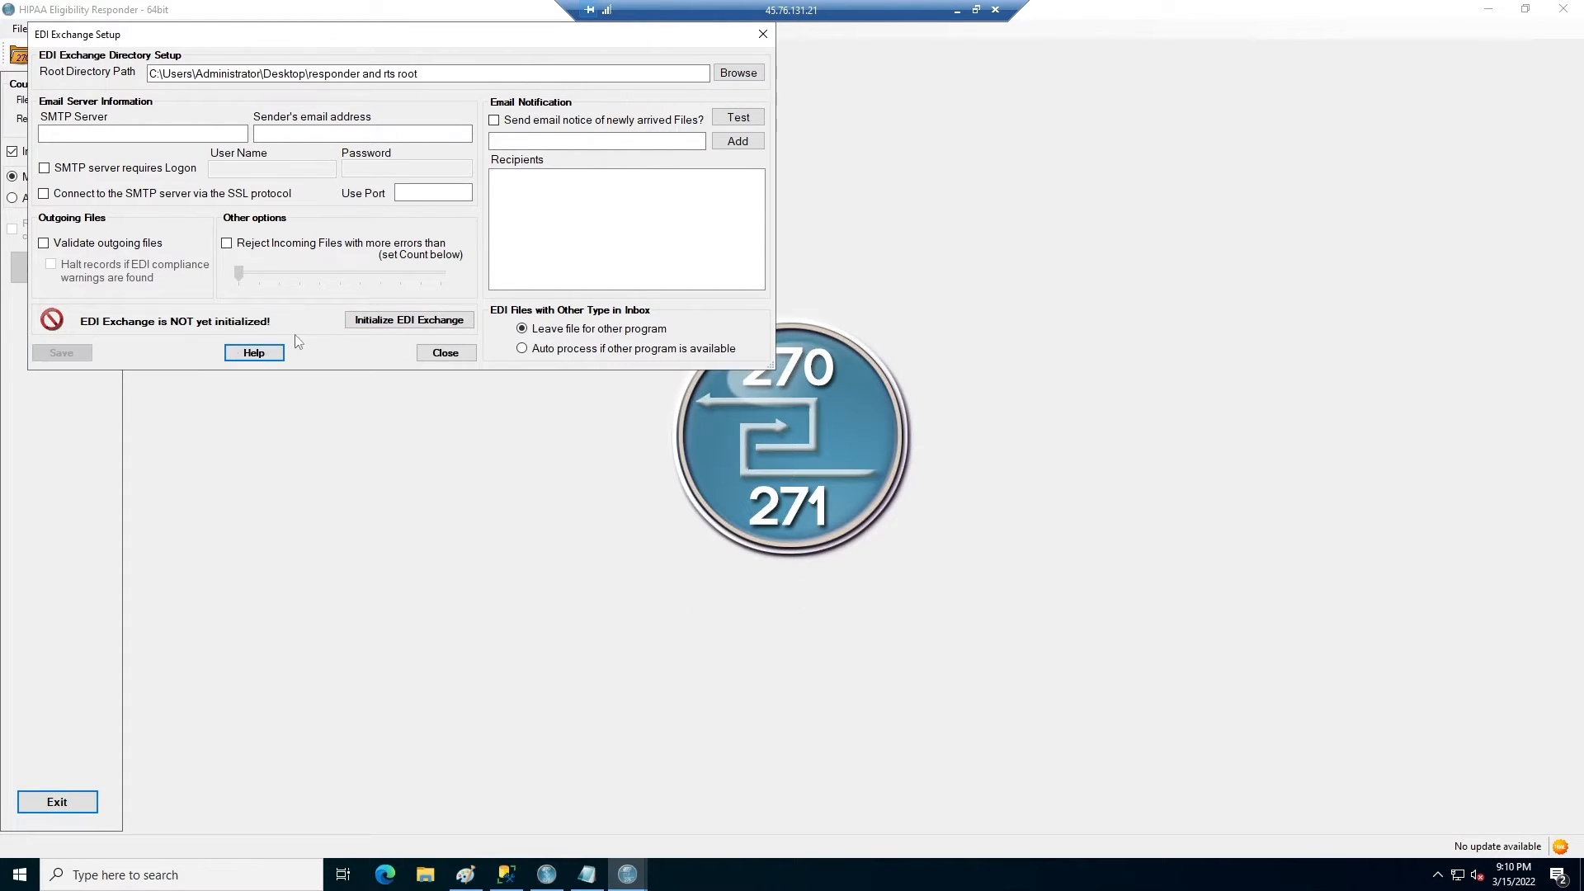
click(409, 320)
click(766, 53)
click(763, 36)
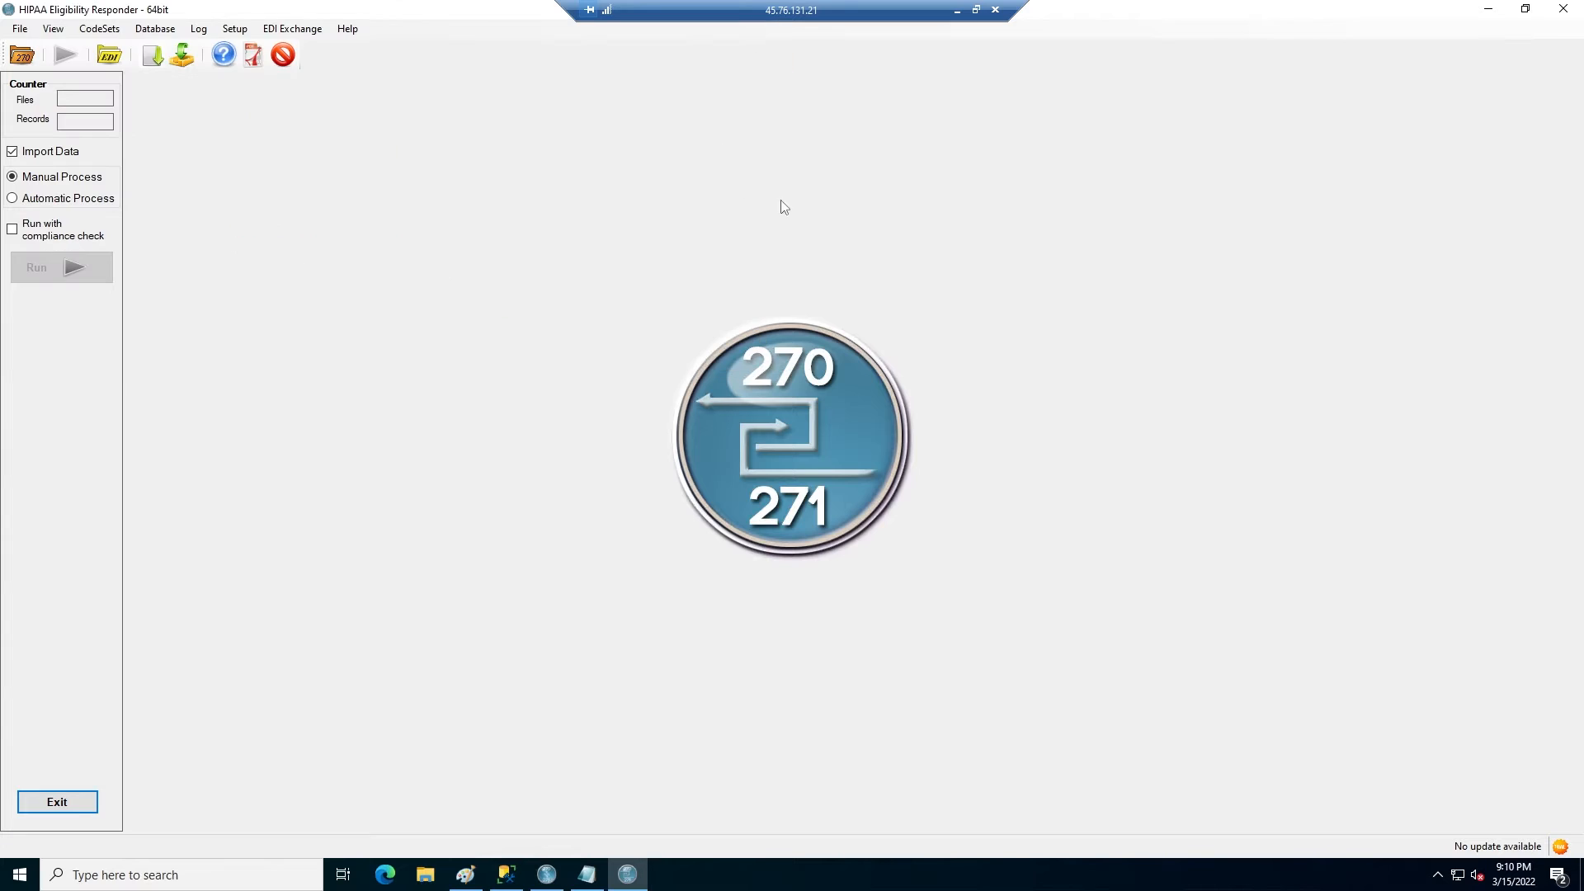
- Check the response and processed files directories in the application setup
click(234, 28)
click(250, 64)
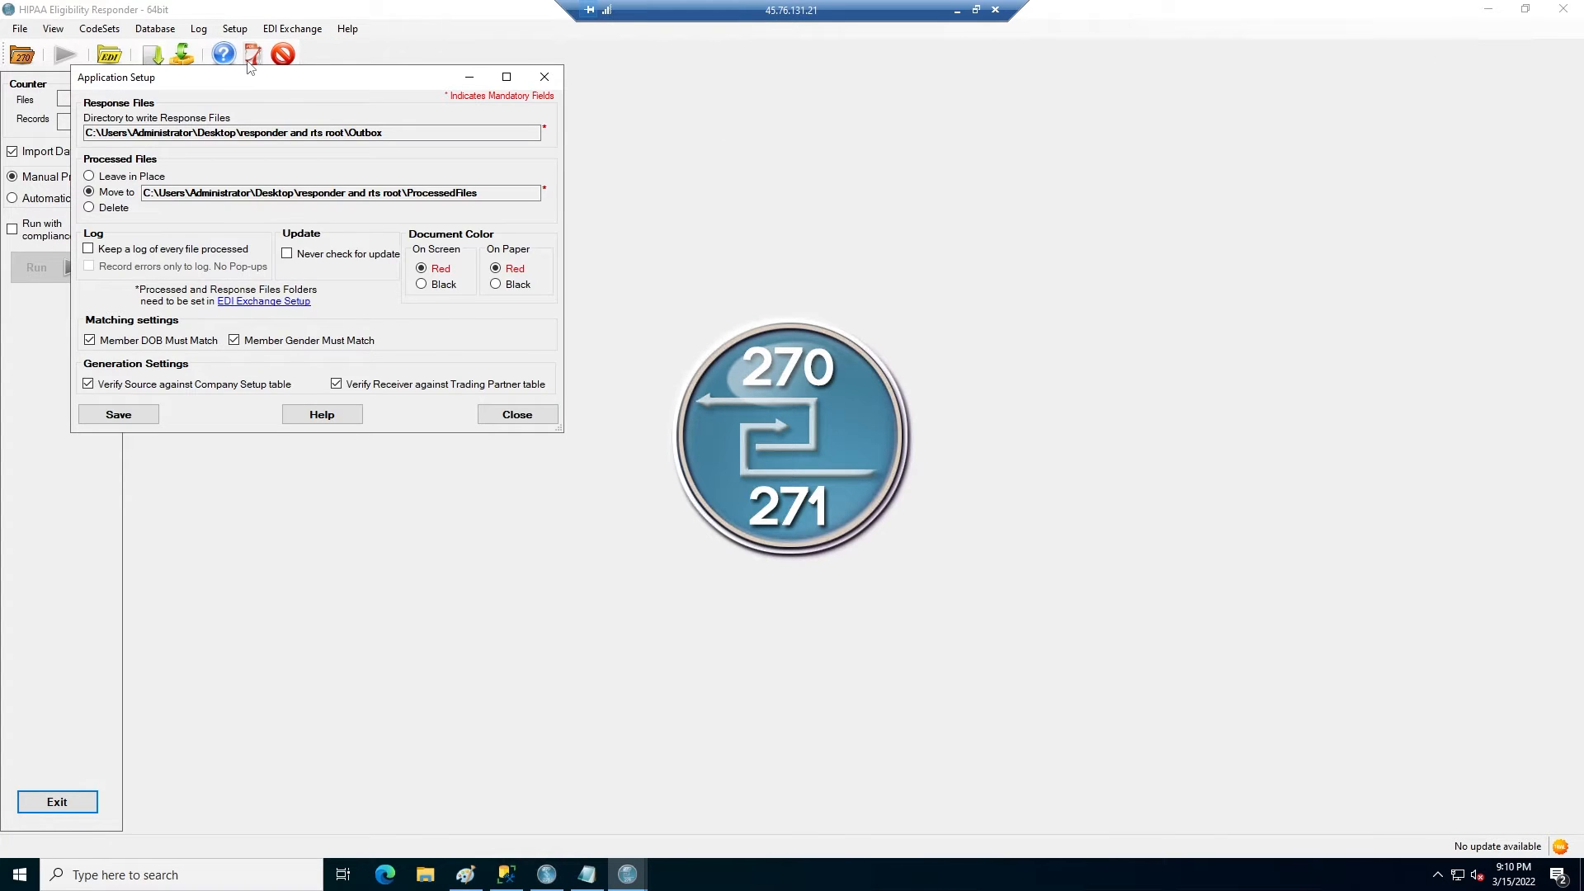
click(544, 77)
- Open the EDI Exchange automatic processing options and save them
click(235, 30)
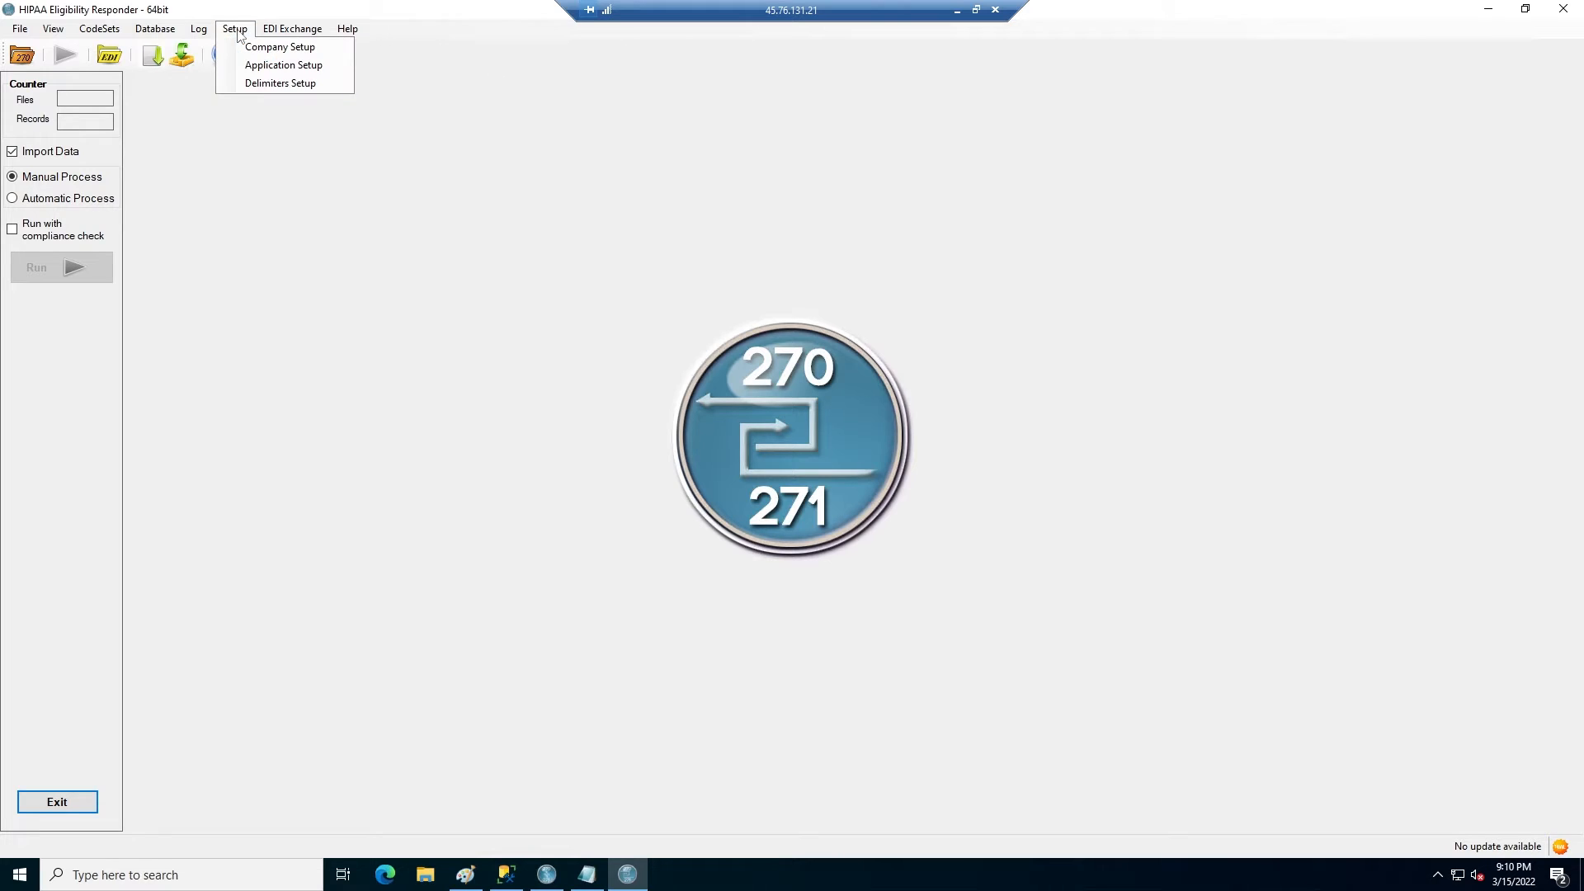
mouse_move(293, 29)
click(322, 272)
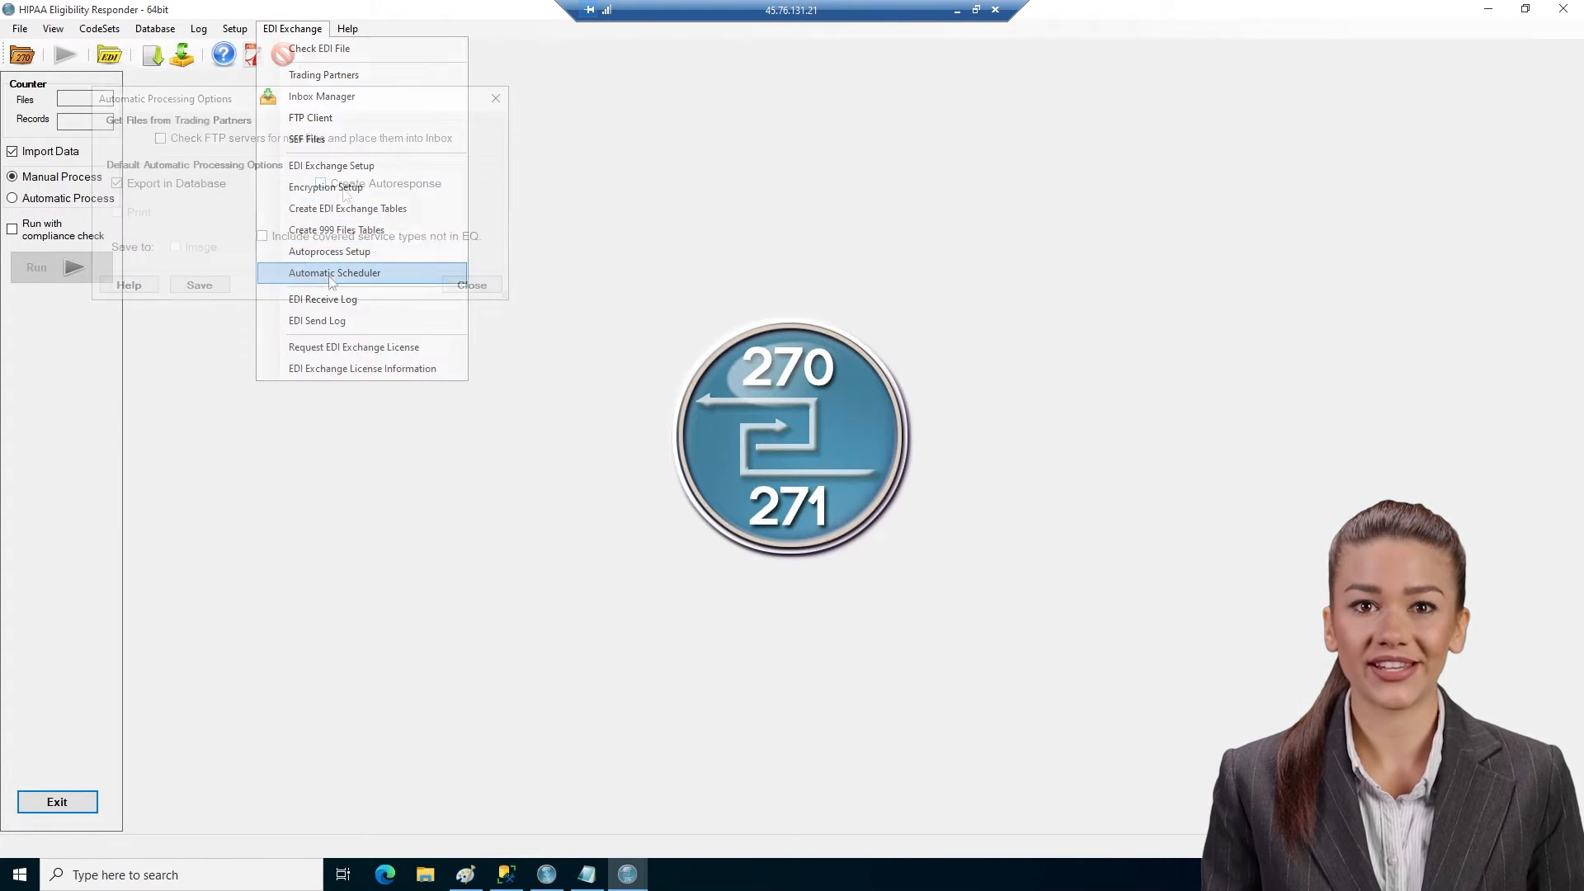
click(203, 291)
- Start a new trading partner named GENERAL HOSPITAL and fill in its street address, city, state and ZIP
click(292, 29)
click(317, 67)
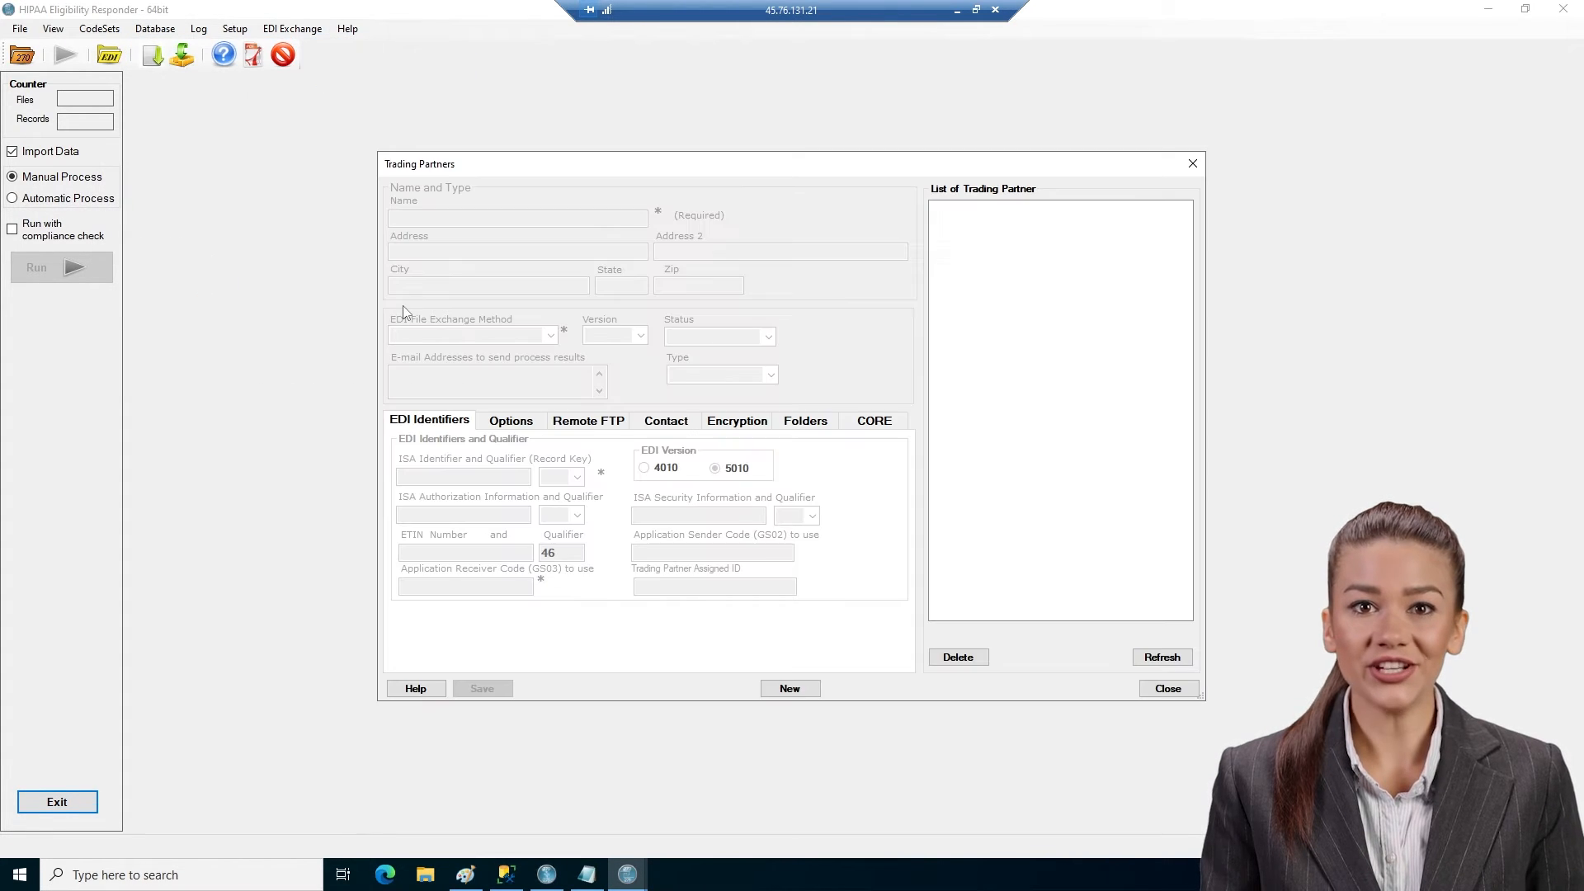
click(779, 681)
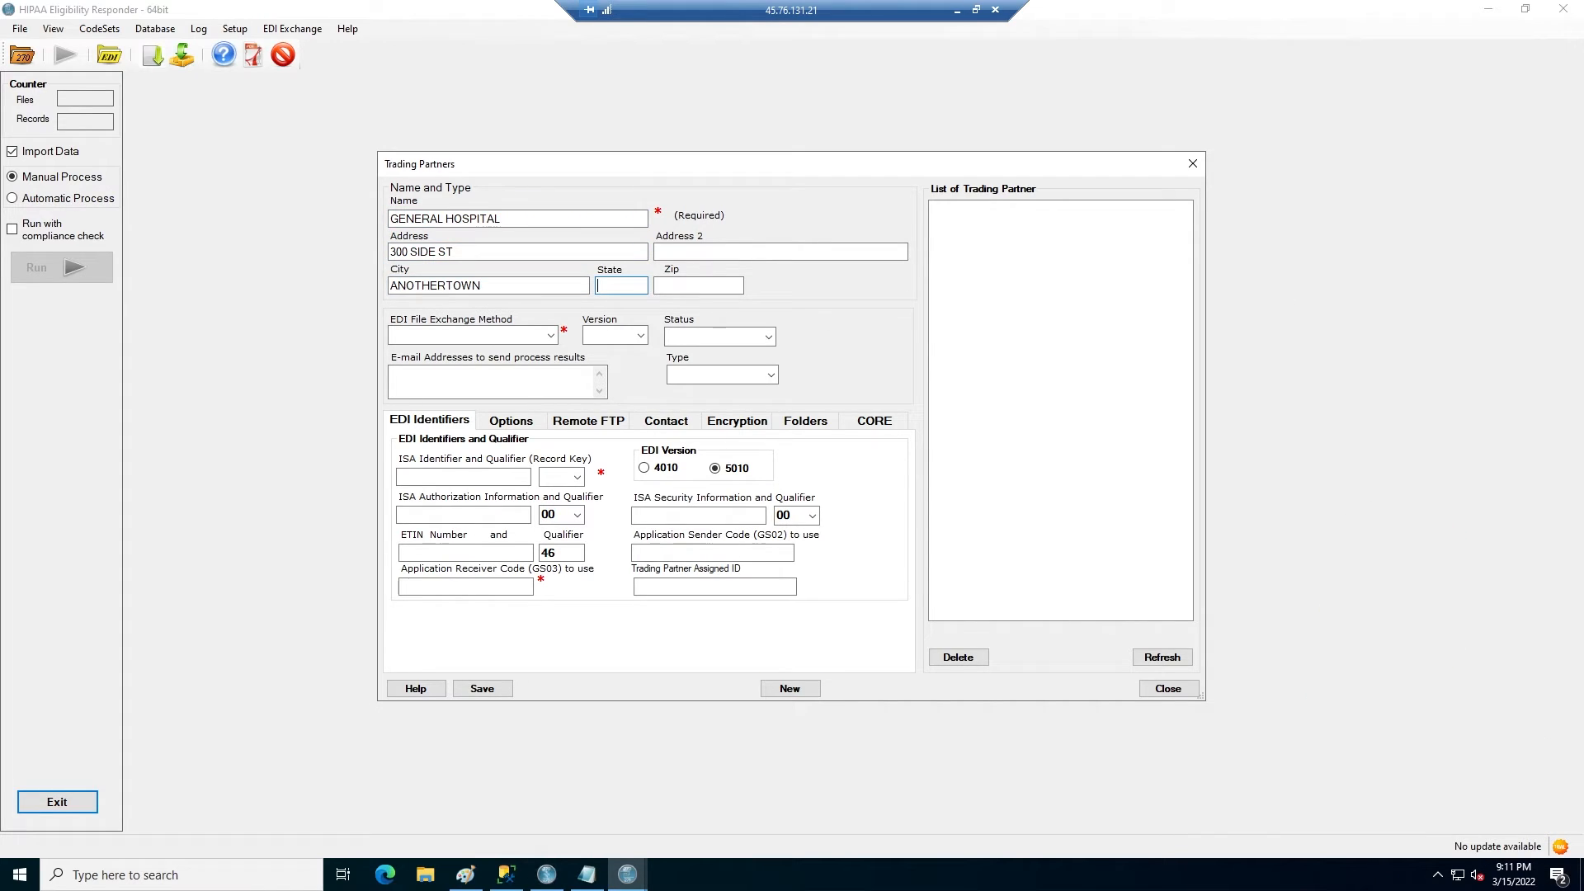
- Set the trading partner's exchange method to SOAP, version SOAP 1.2, status Test only and type Provider
click(542, 334)
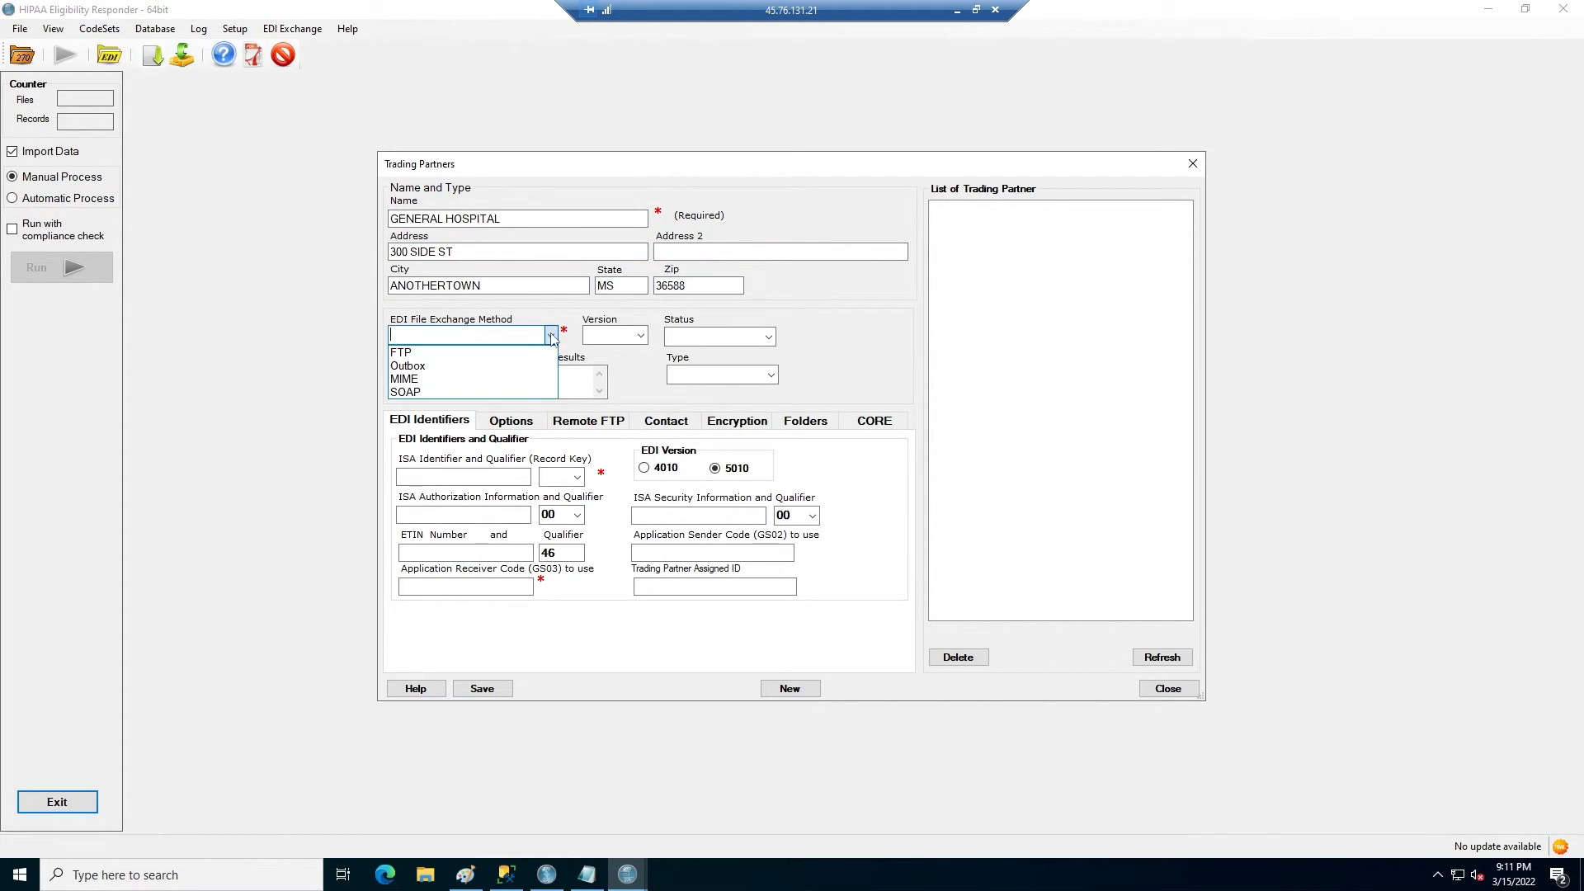
click(408, 393)
click(640, 335)
click(611, 349)
click(767, 336)
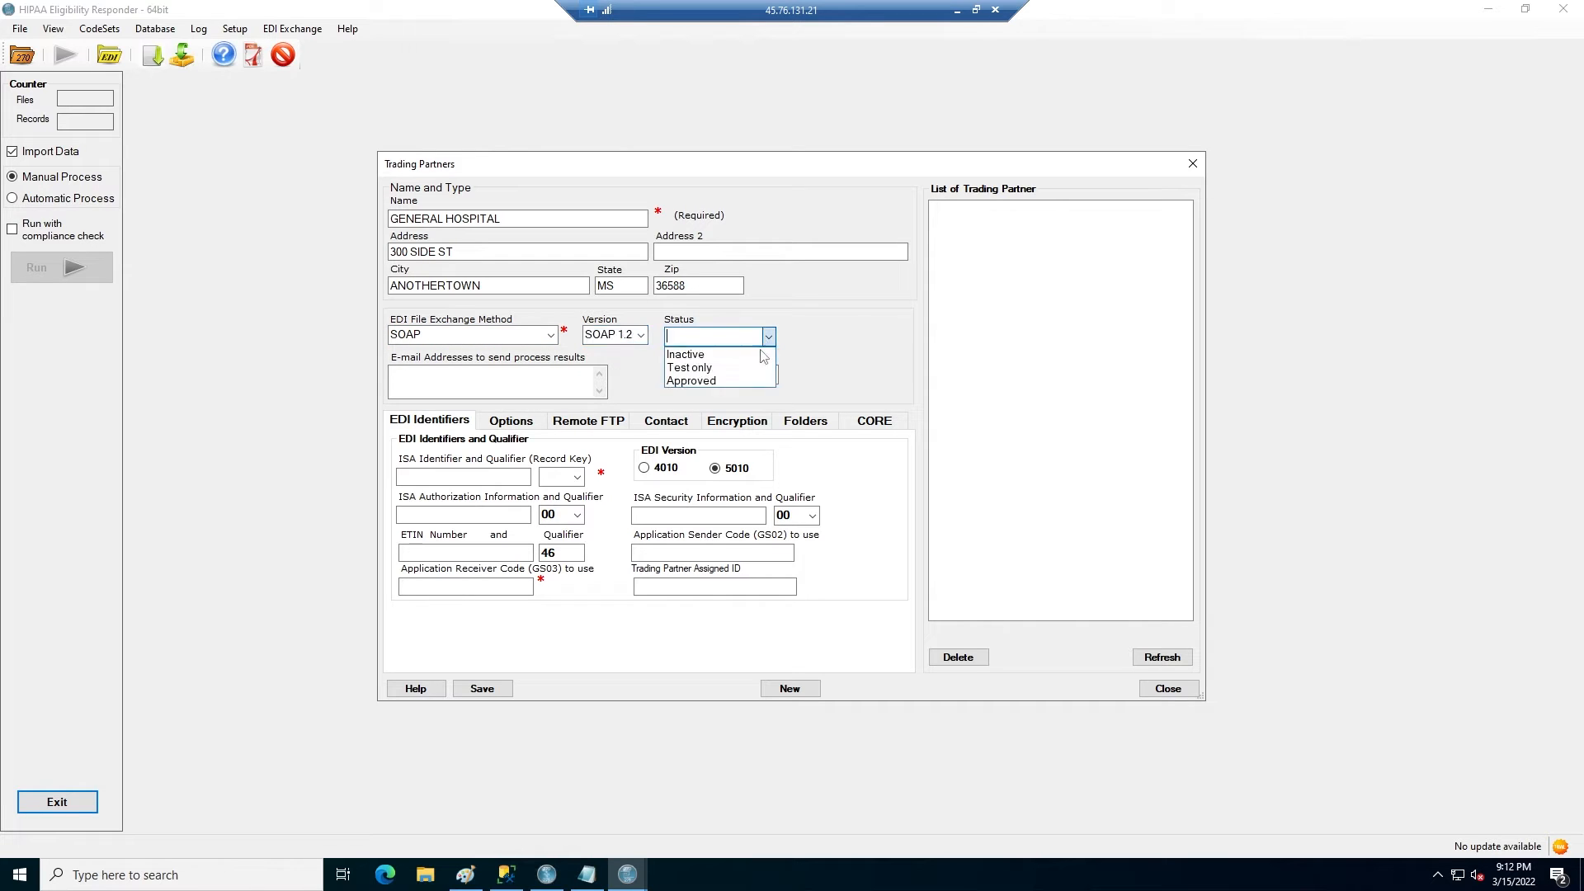
click(702, 348)
click(747, 375)
click(715, 393)
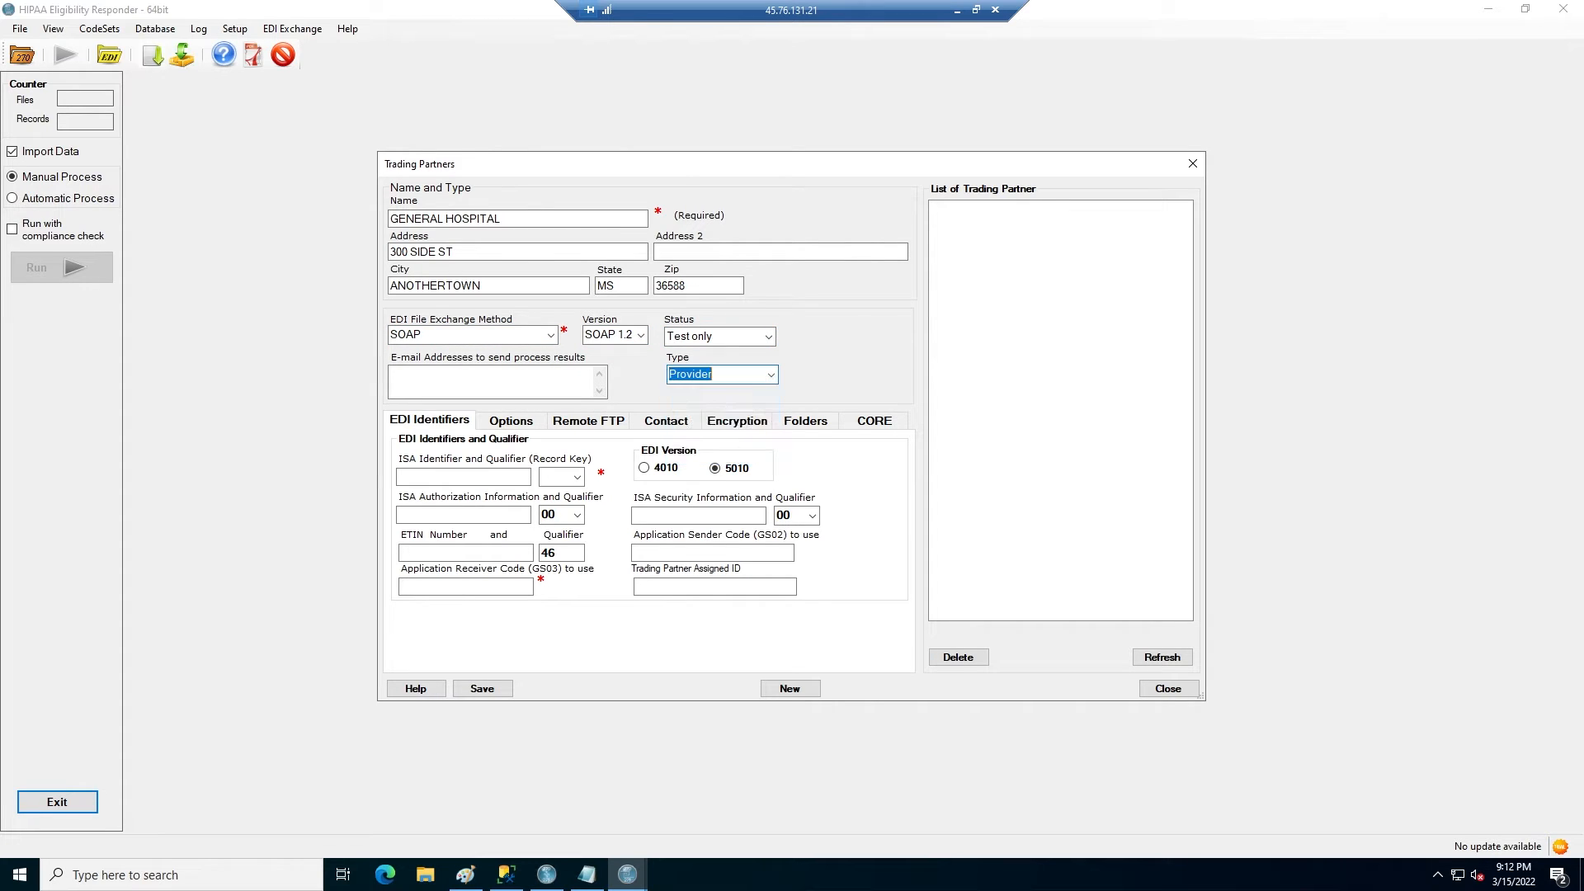
- Enter GENERALHOSPITAL as ISA identifier with qualifier ZZ, fill in the ETIN number and application receiver code, and create folders using the trading partner ID
click(483, 478)
text(GENERALHOSPITAL)
click(576, 476)
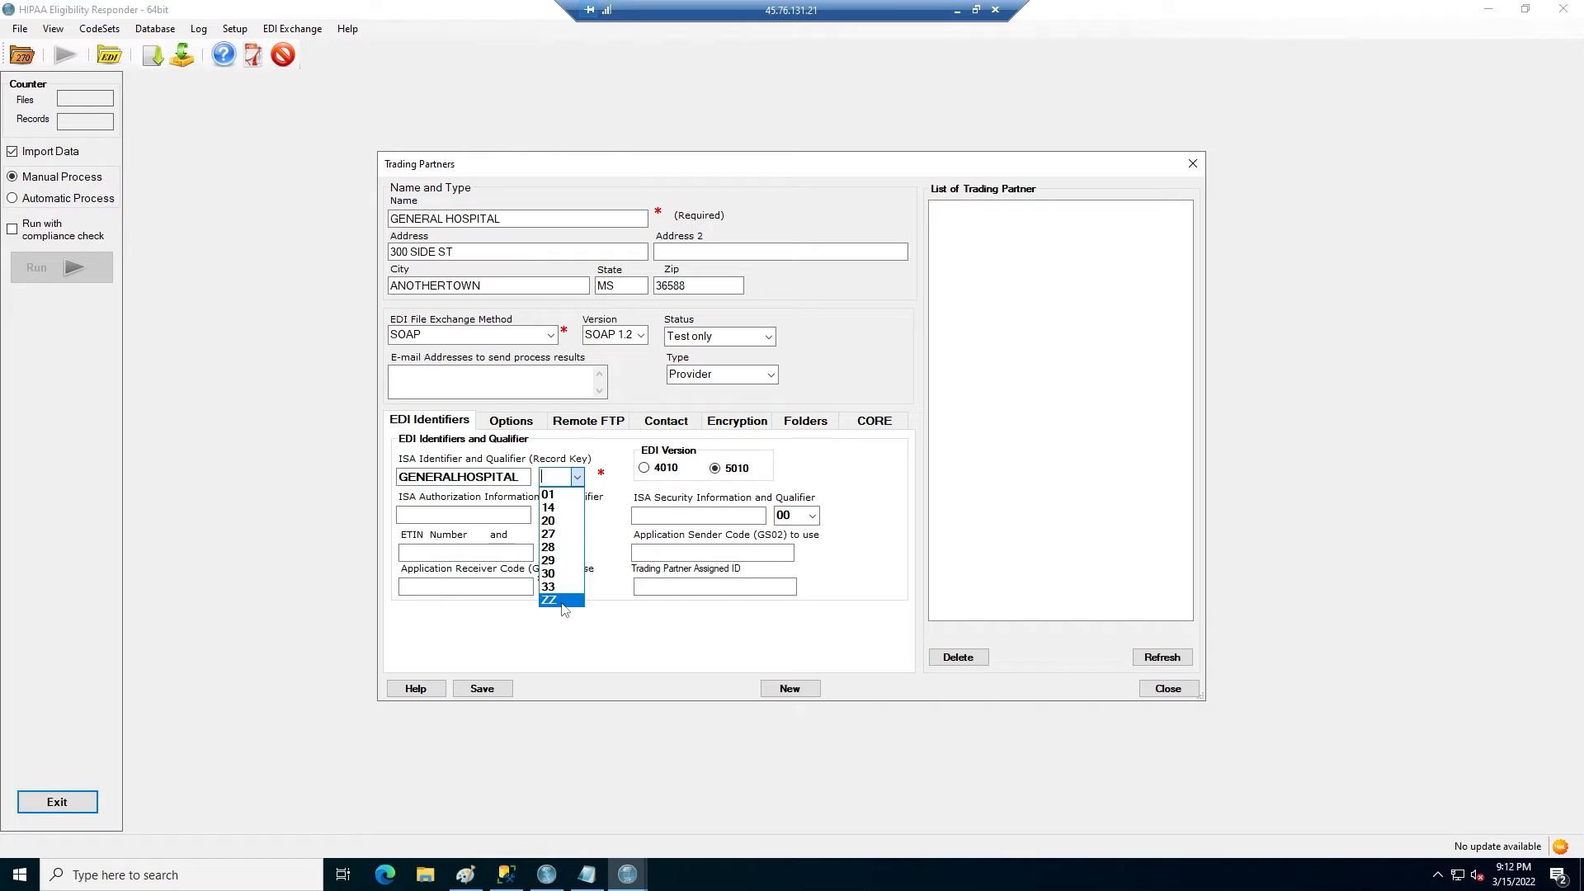
click(557, 603)
click(466, 553)
text(GENERALHOSPITAL)
click(466, 586)
click(805, 420)
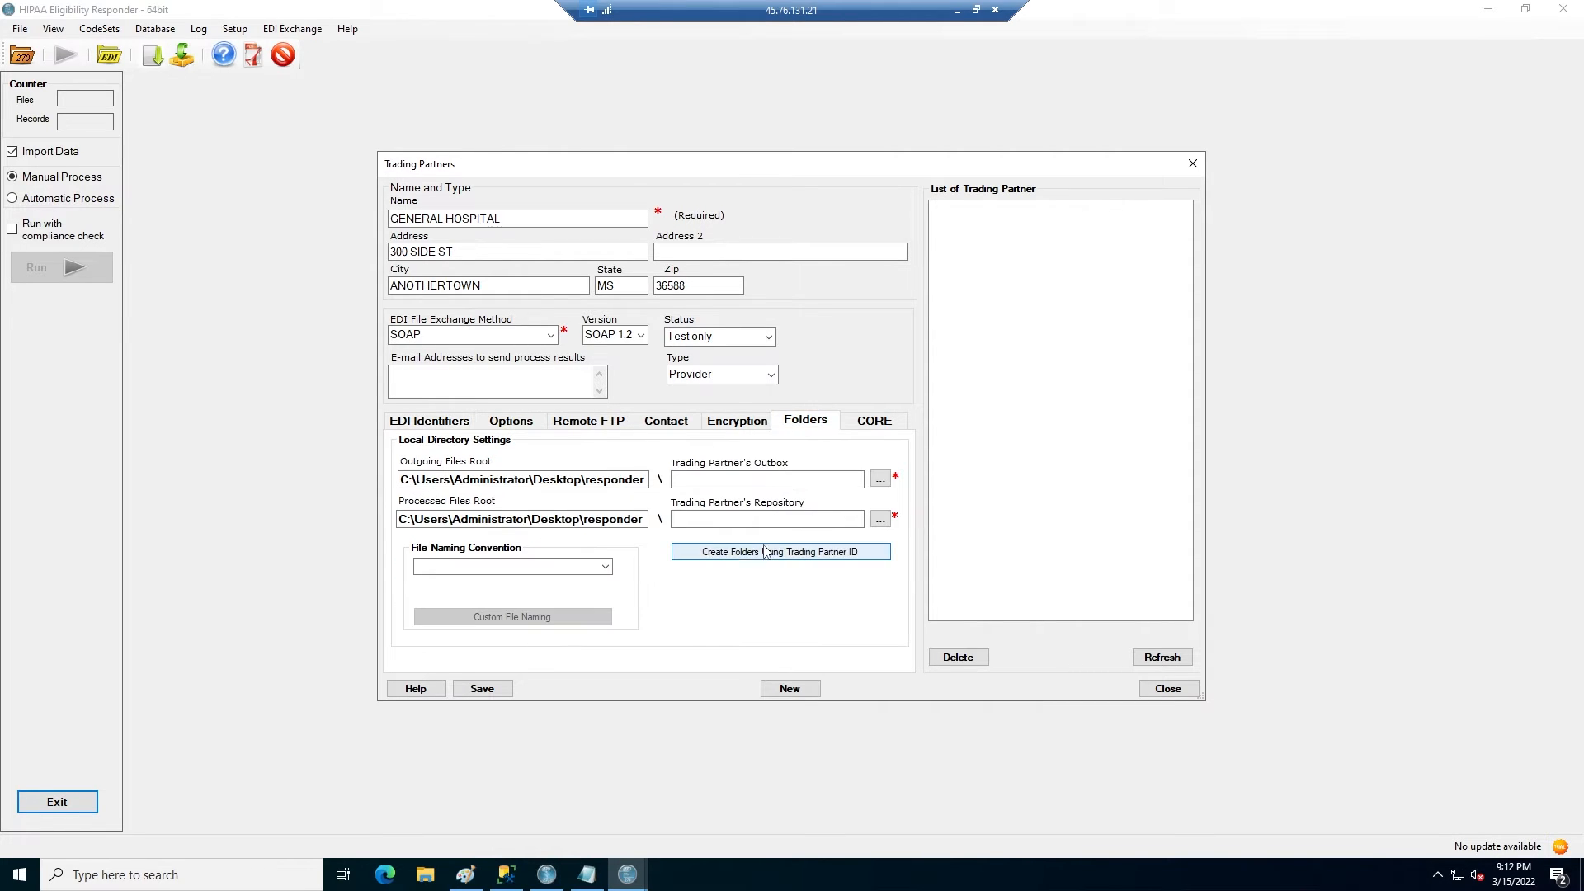
- Copy the password and username from Notepad into the trading partner's CORE settings, save the partner and close the Trading Partners window
click(873, 421)
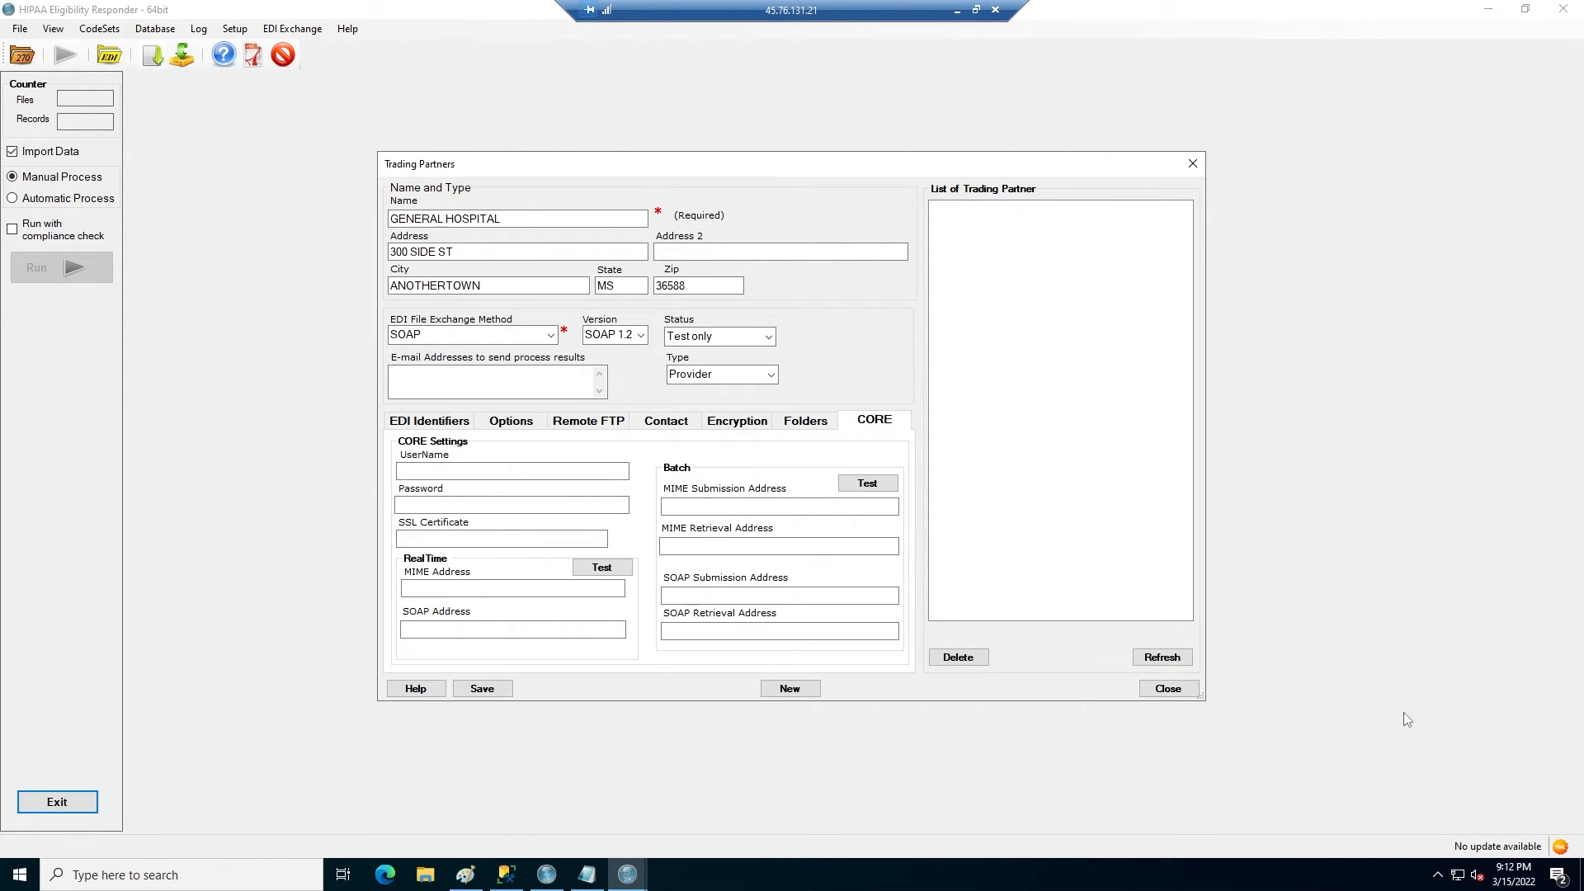
click(586, 874)
click(566, 502)
key(ctrl+v)
click(593, 866)
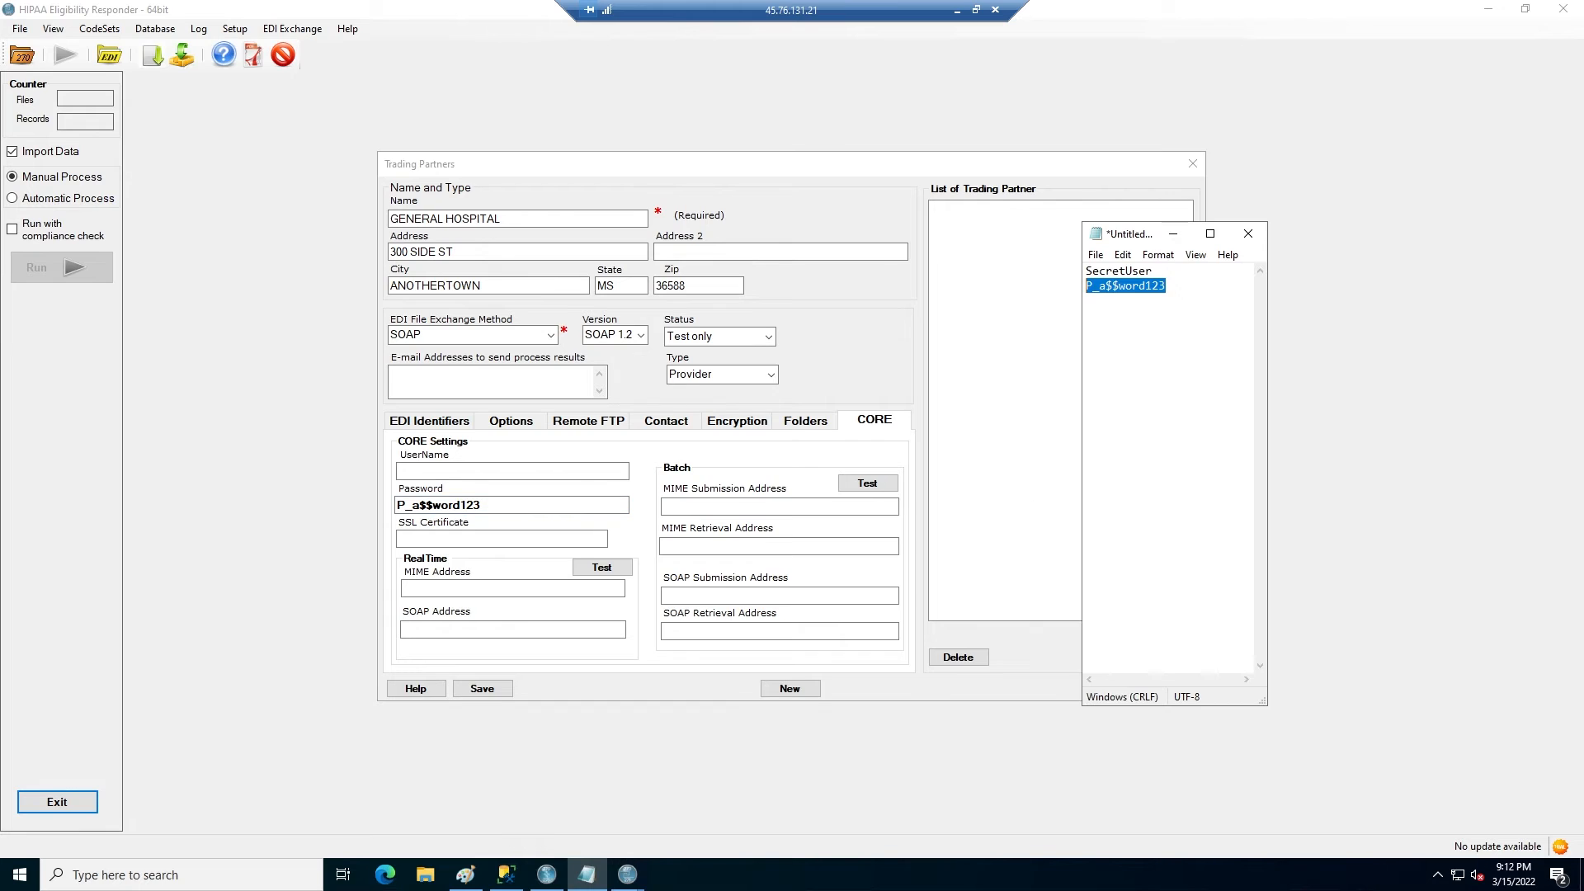
double_click(1118, 271)
key(ctrl+c)
click(569, 471)
key(ctrl+v)
click(496, 692)
click(666, 474)
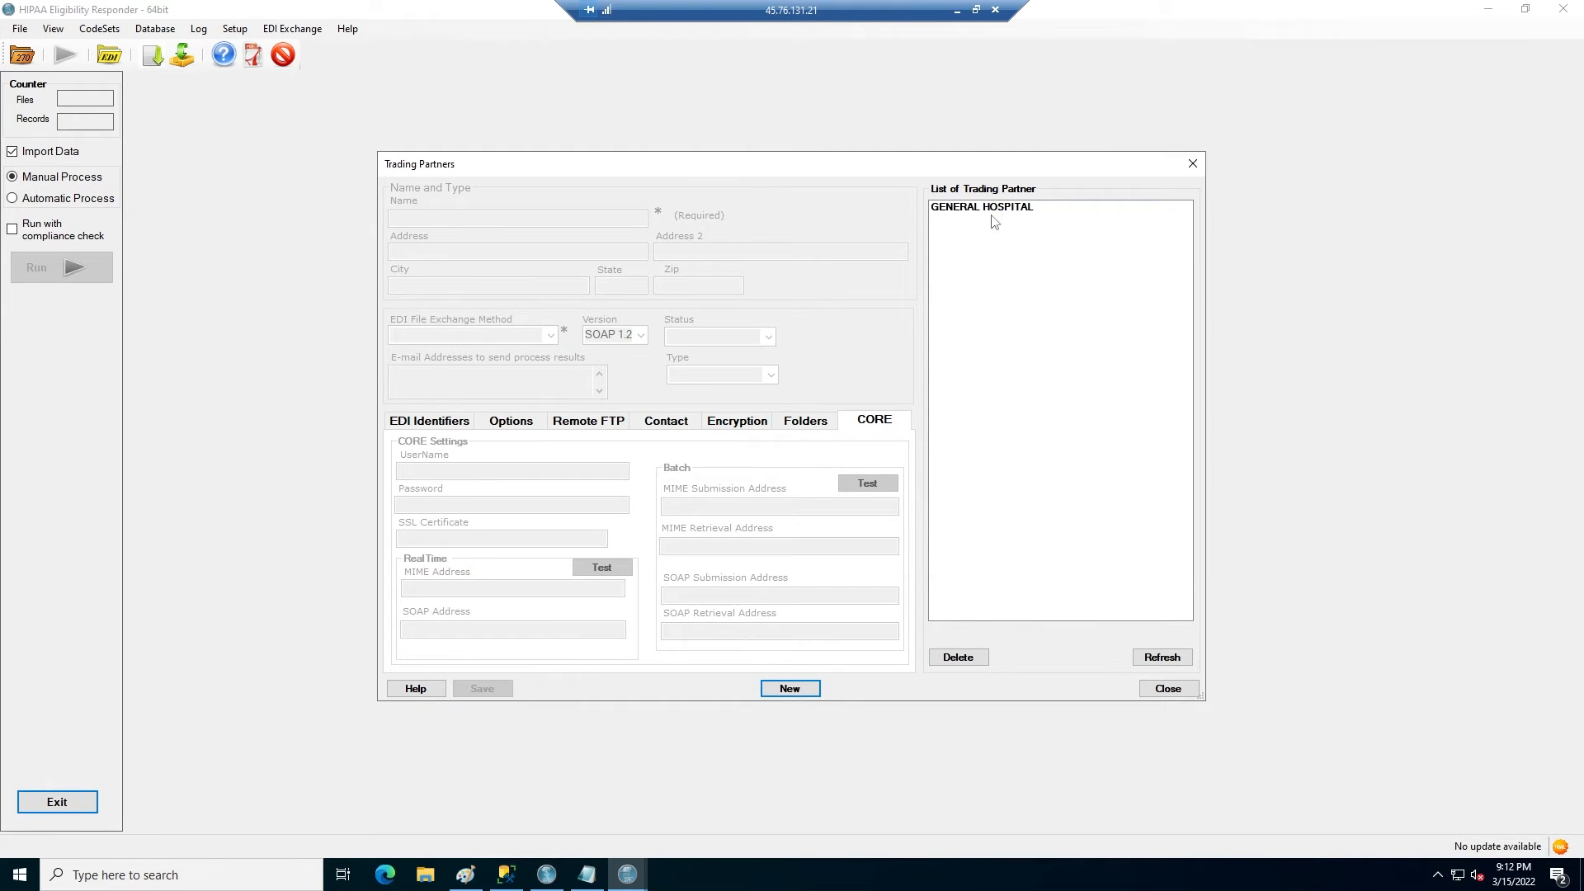
click(1003, 207)
click(1192, 164)
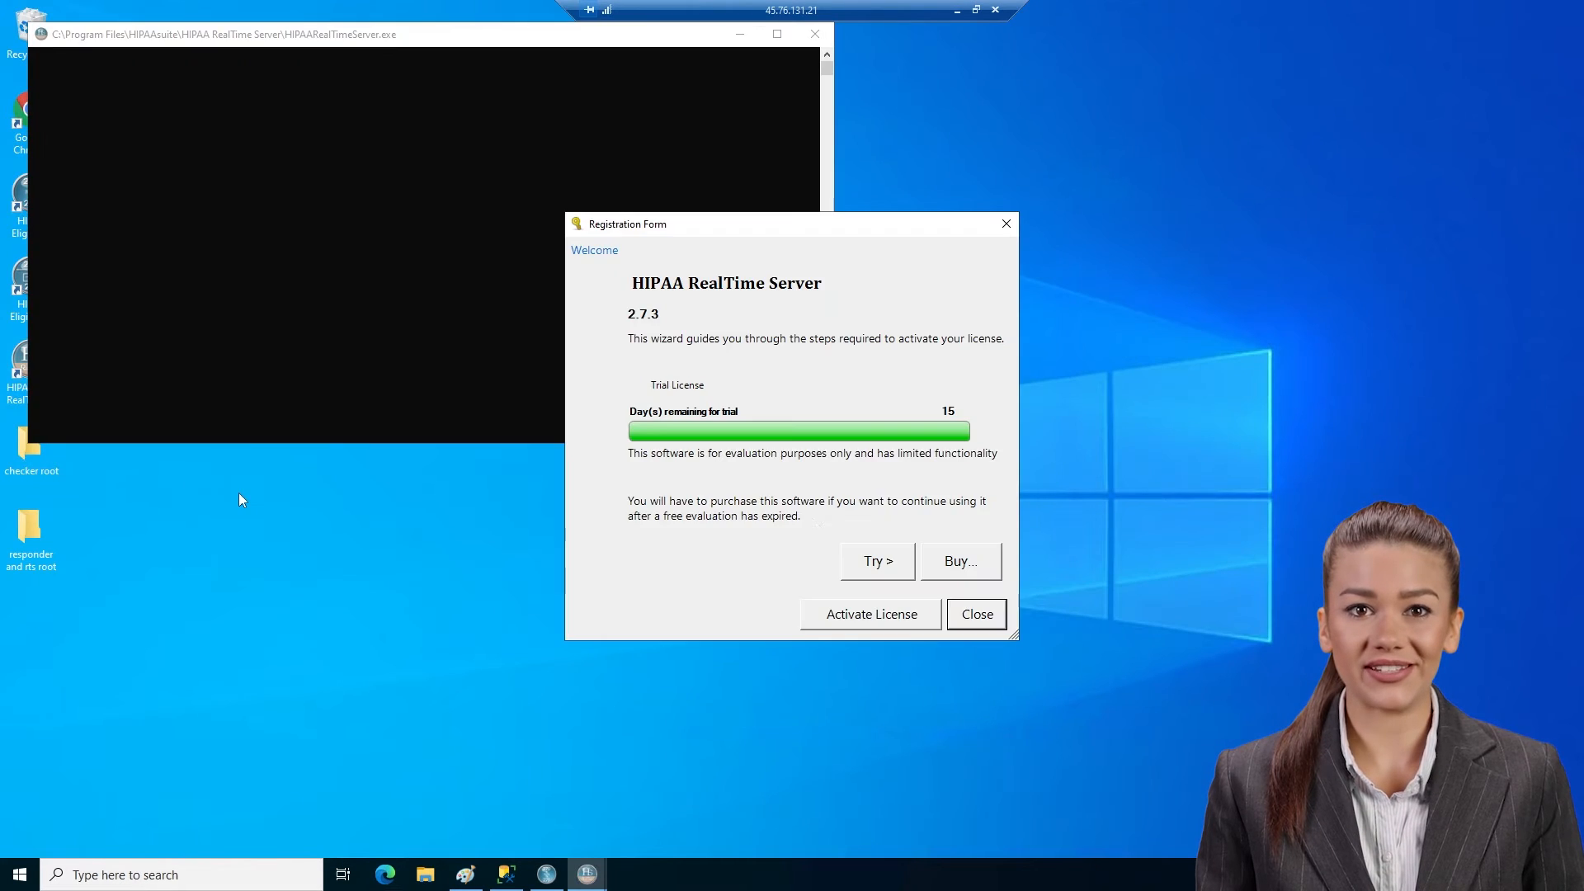
- Start the HIPAA RealTime Server trial, set Server ID ACMERealTime with localhost port 8040 endpoints, and allow unsecured HTTP connections on test port 8041
click(875, 557)
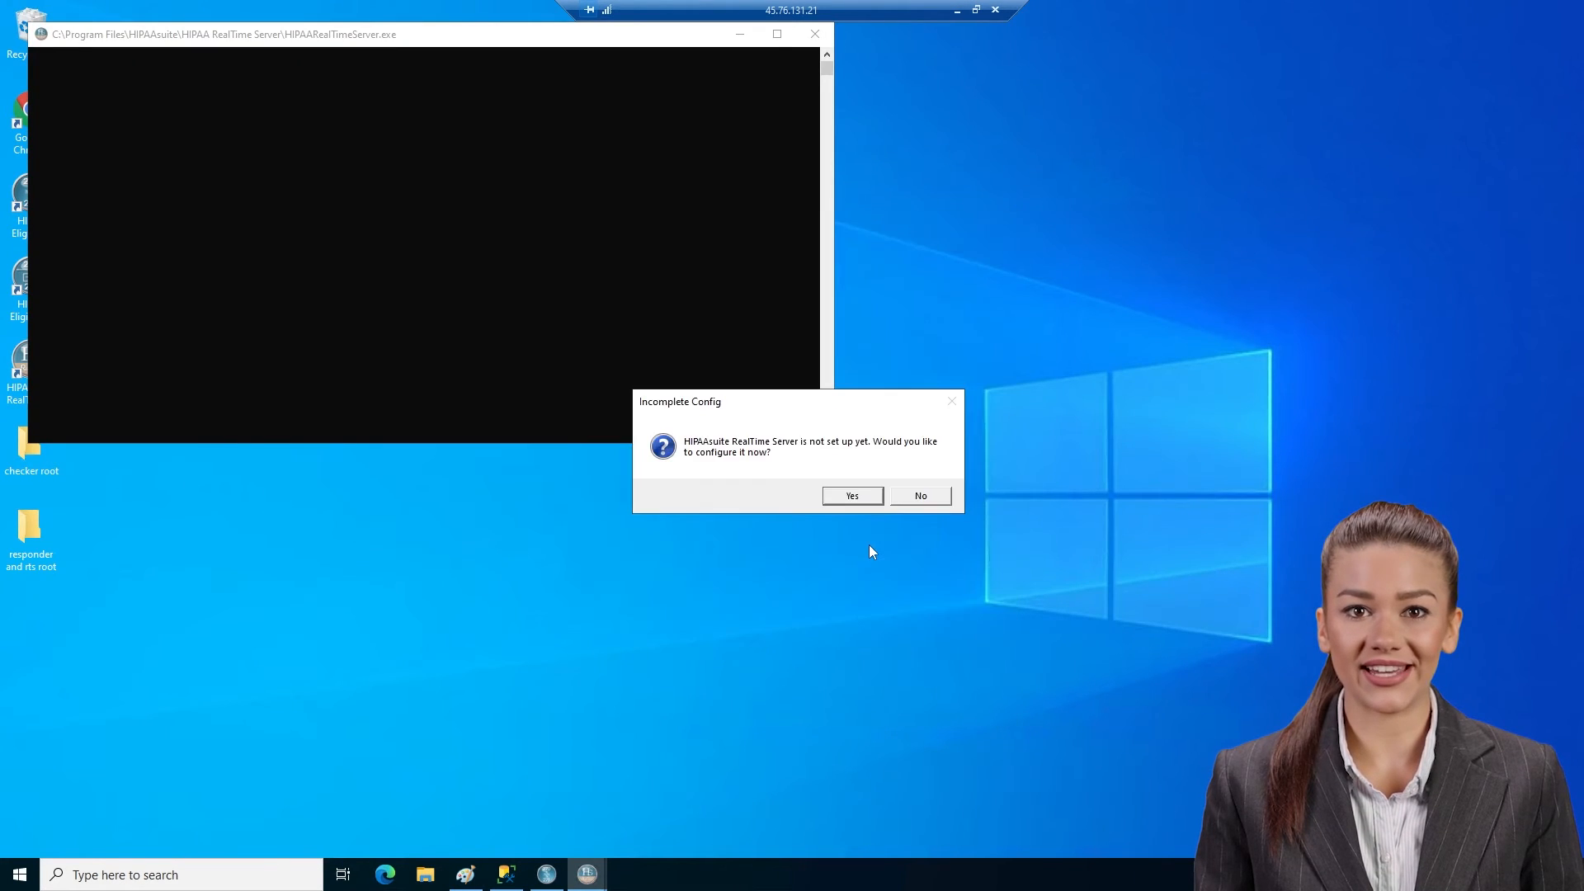
click(849, 495)
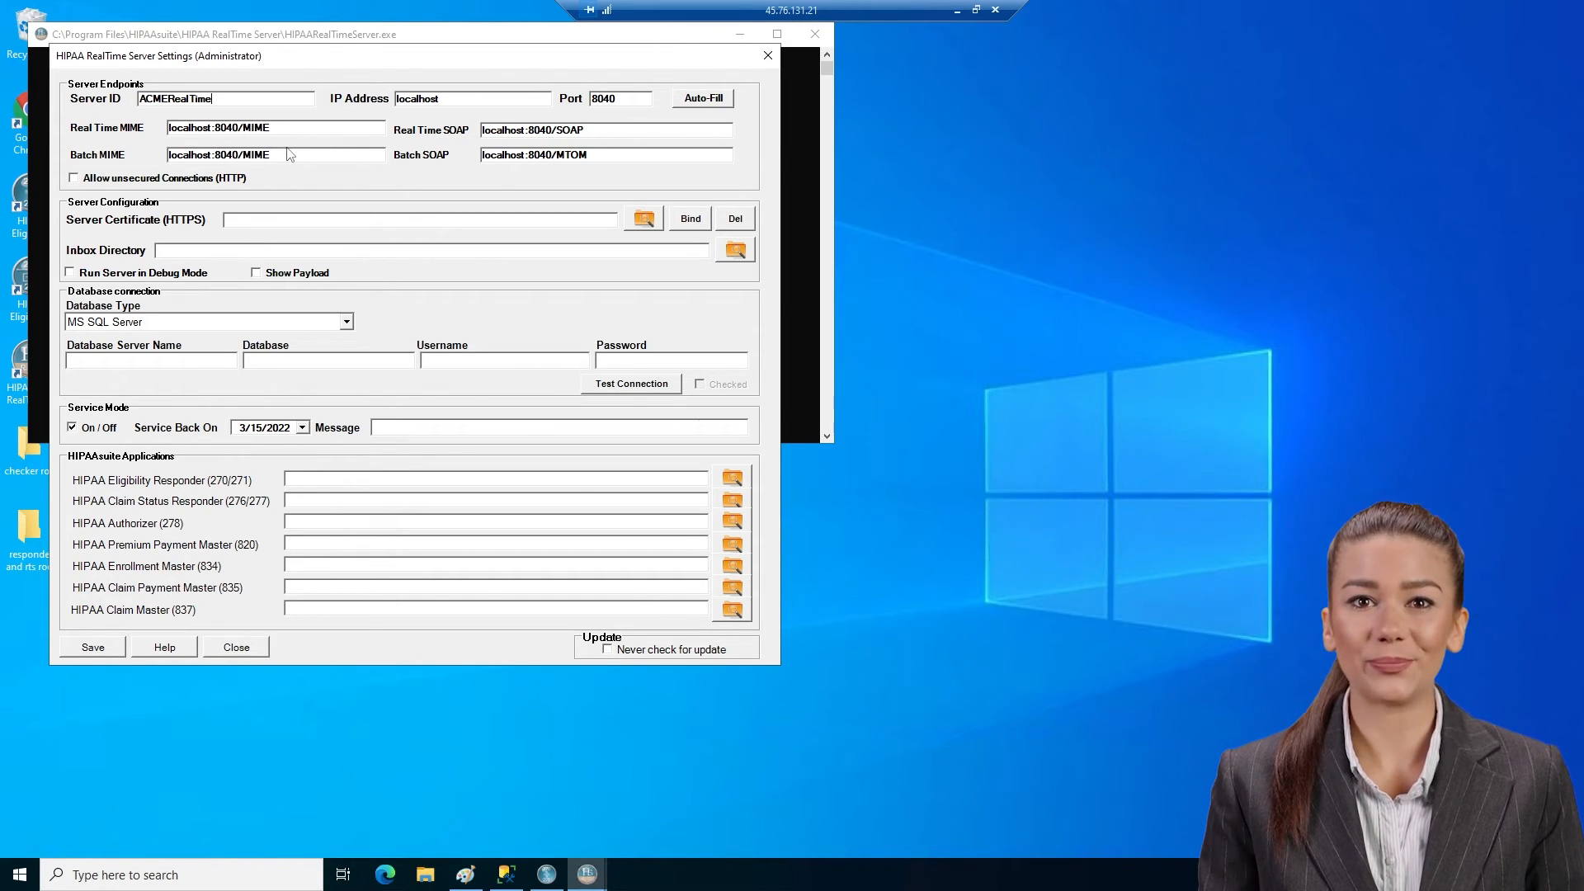
click(187, 180)
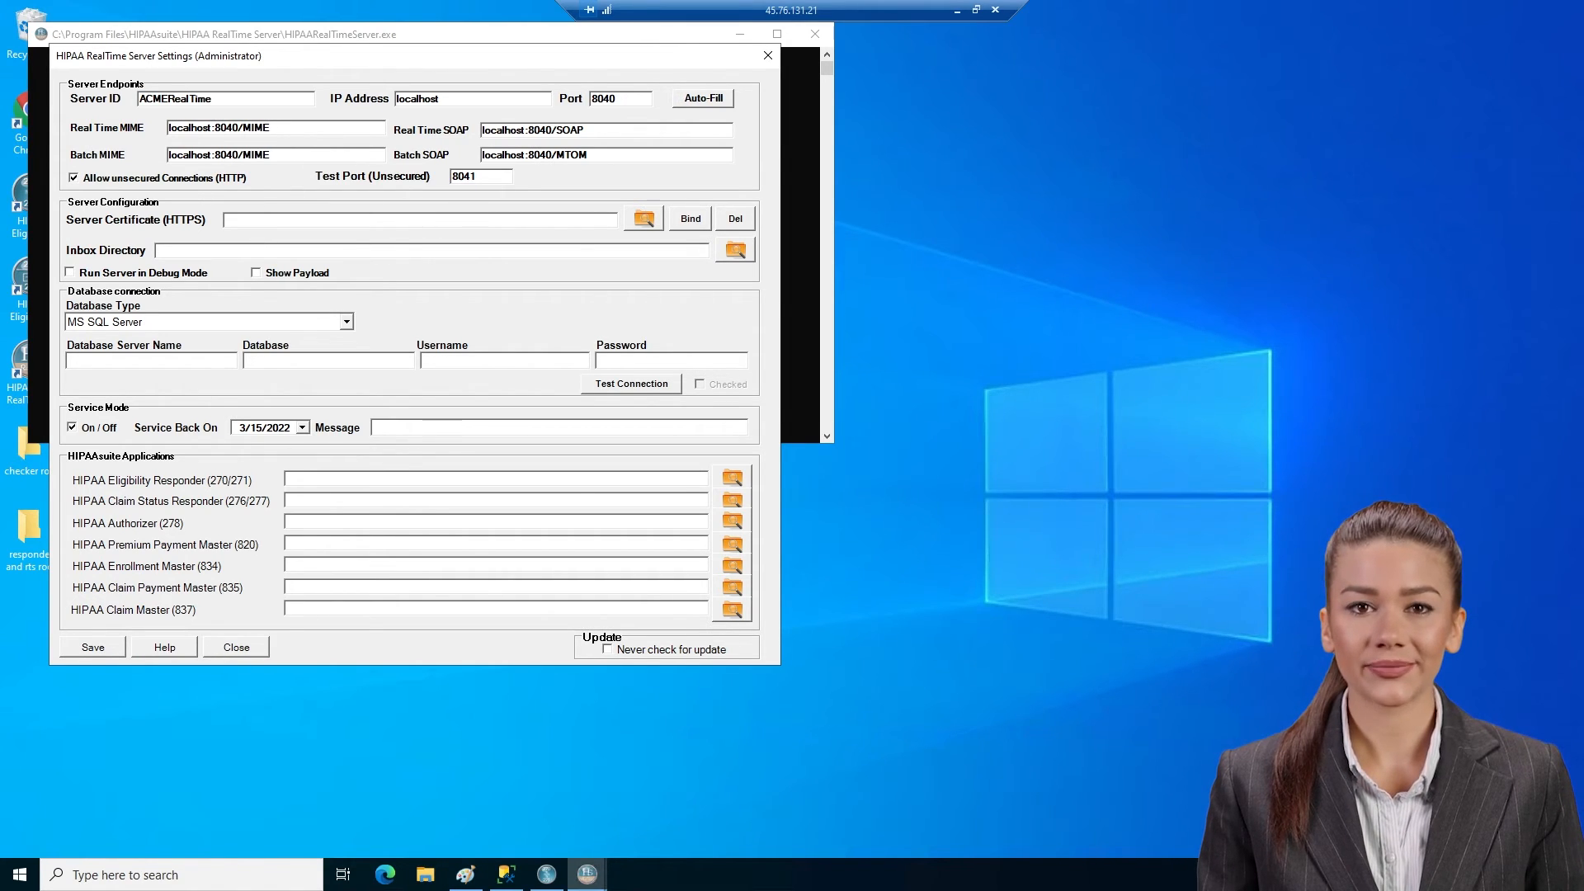
- Set the server's inbox directory to the Inbox folder inside the desktop folder "responder and rts root"
click(733, 252)
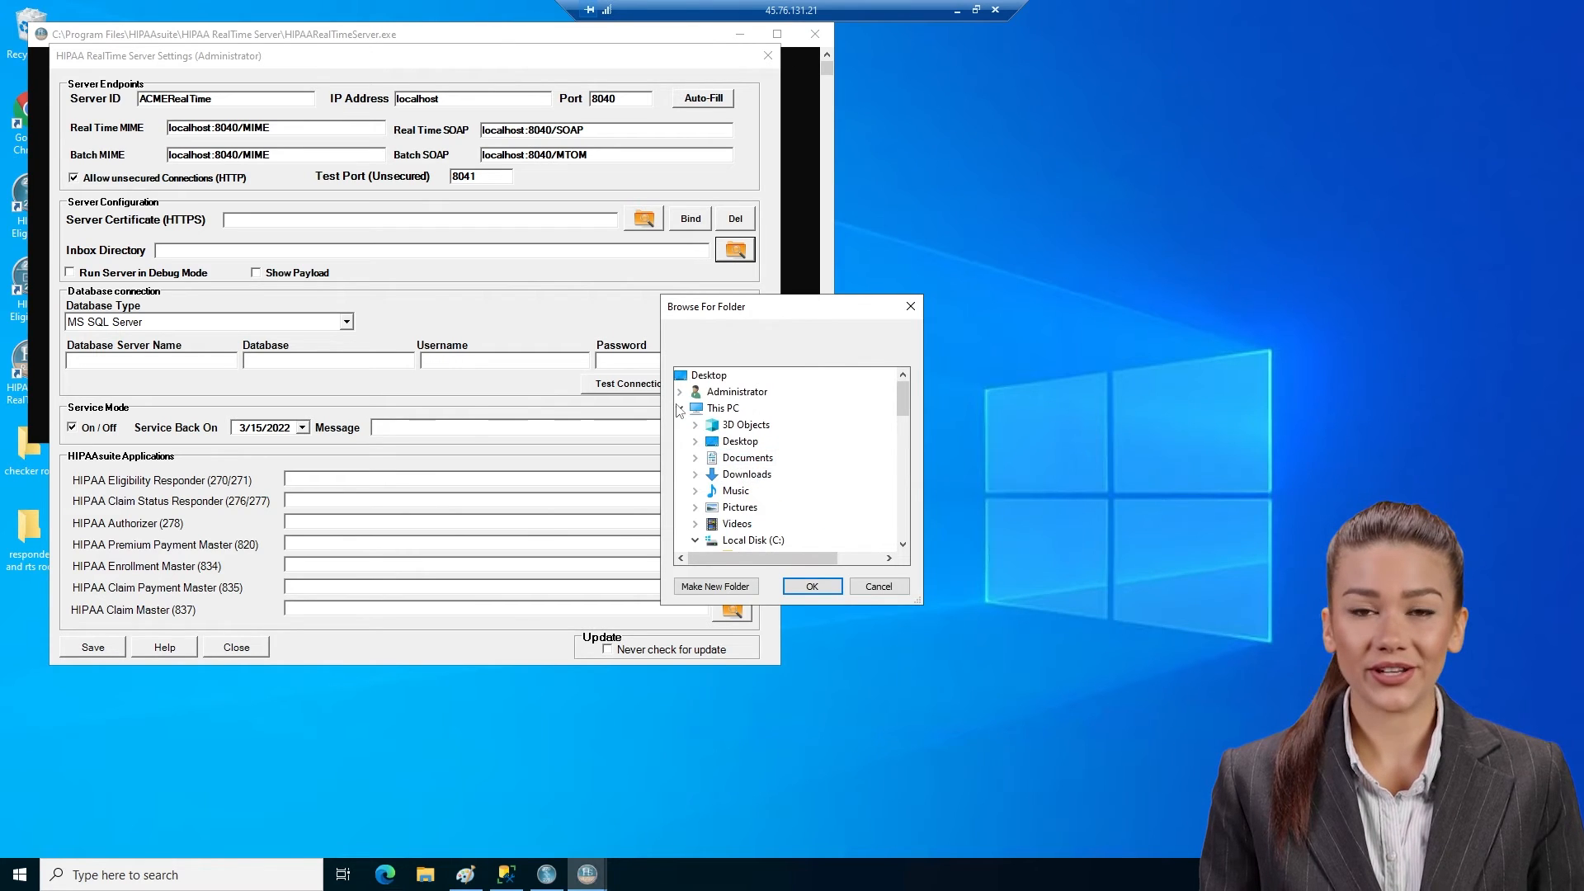
click(728, 543)
click(743, 508)
click(797, 583)
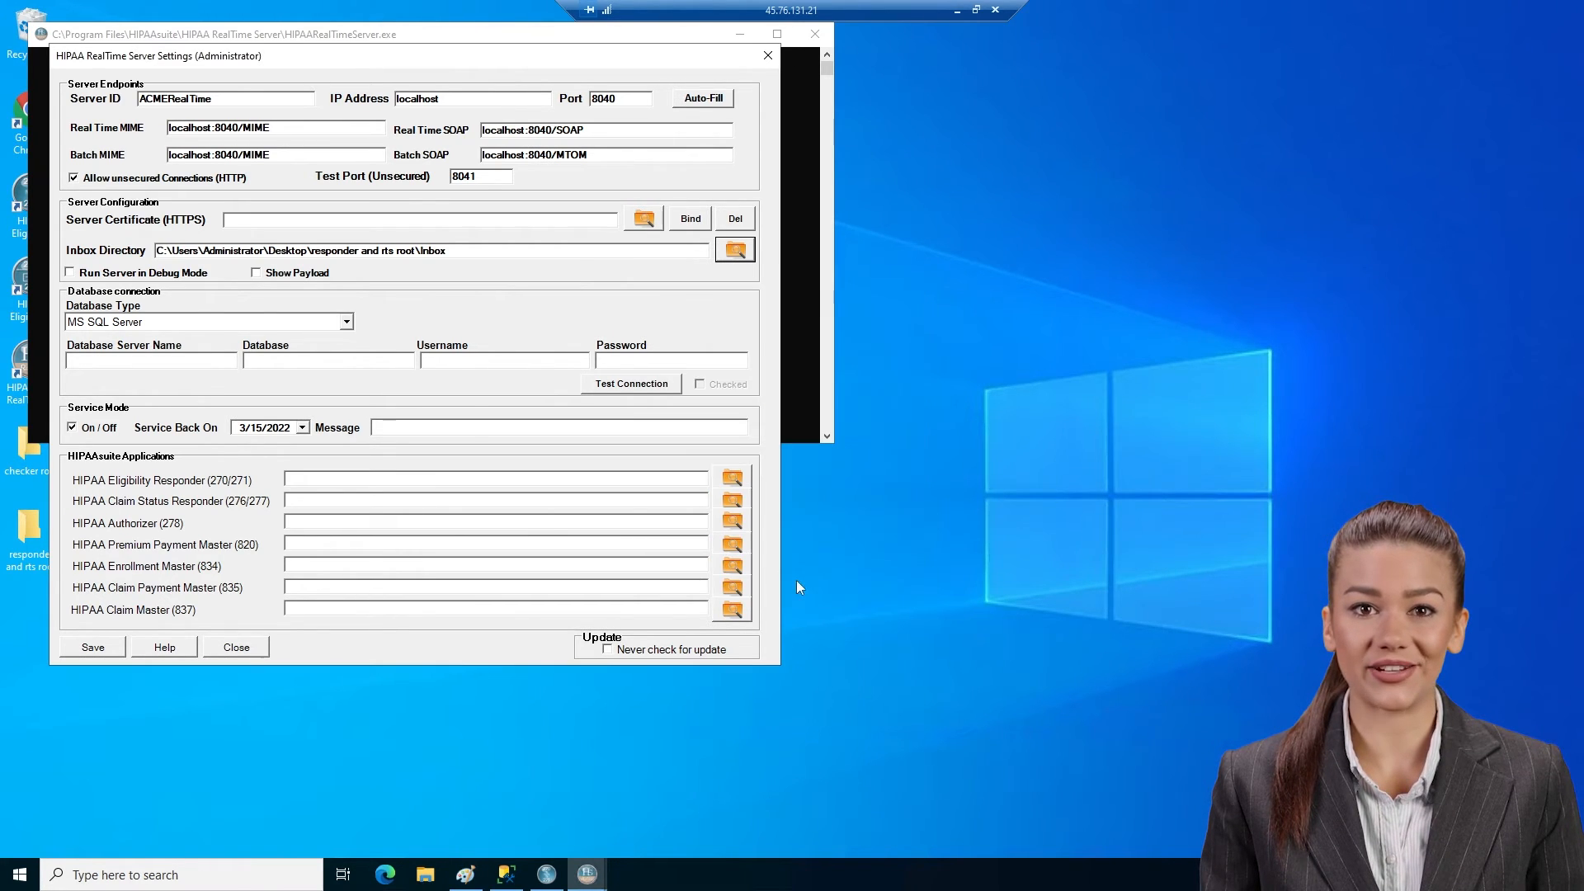
- Connect to database ACMEinsurance using MS SQL Server Integrated Security, test the connection, and clear the Service Mode On/Off option
click(348, 325)
click(313, 353)
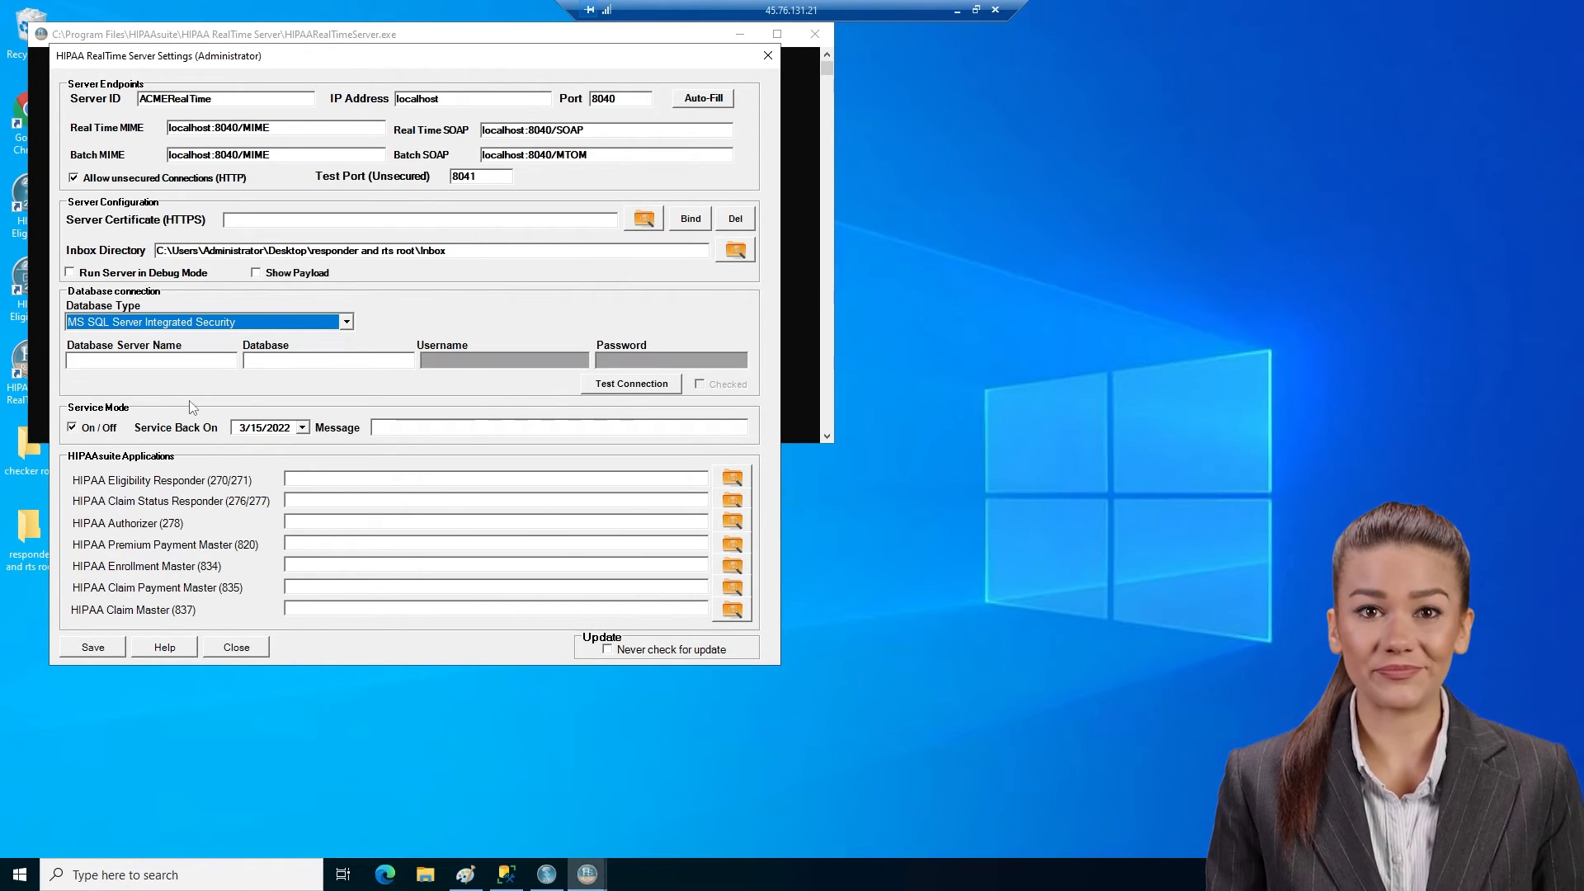
click(175, 363)
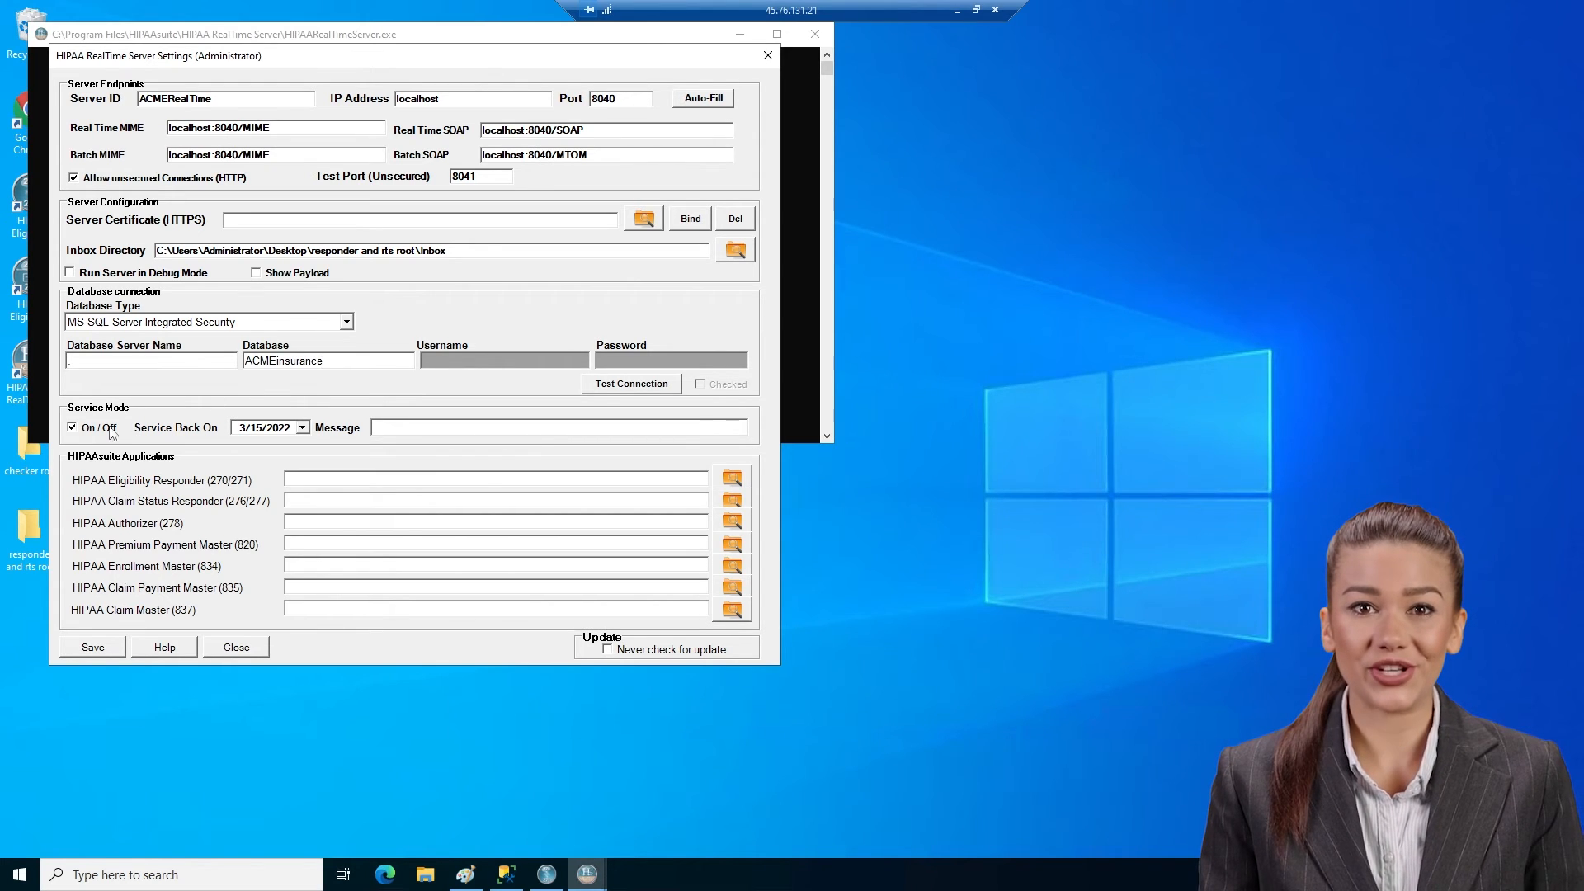
click(622, 390)
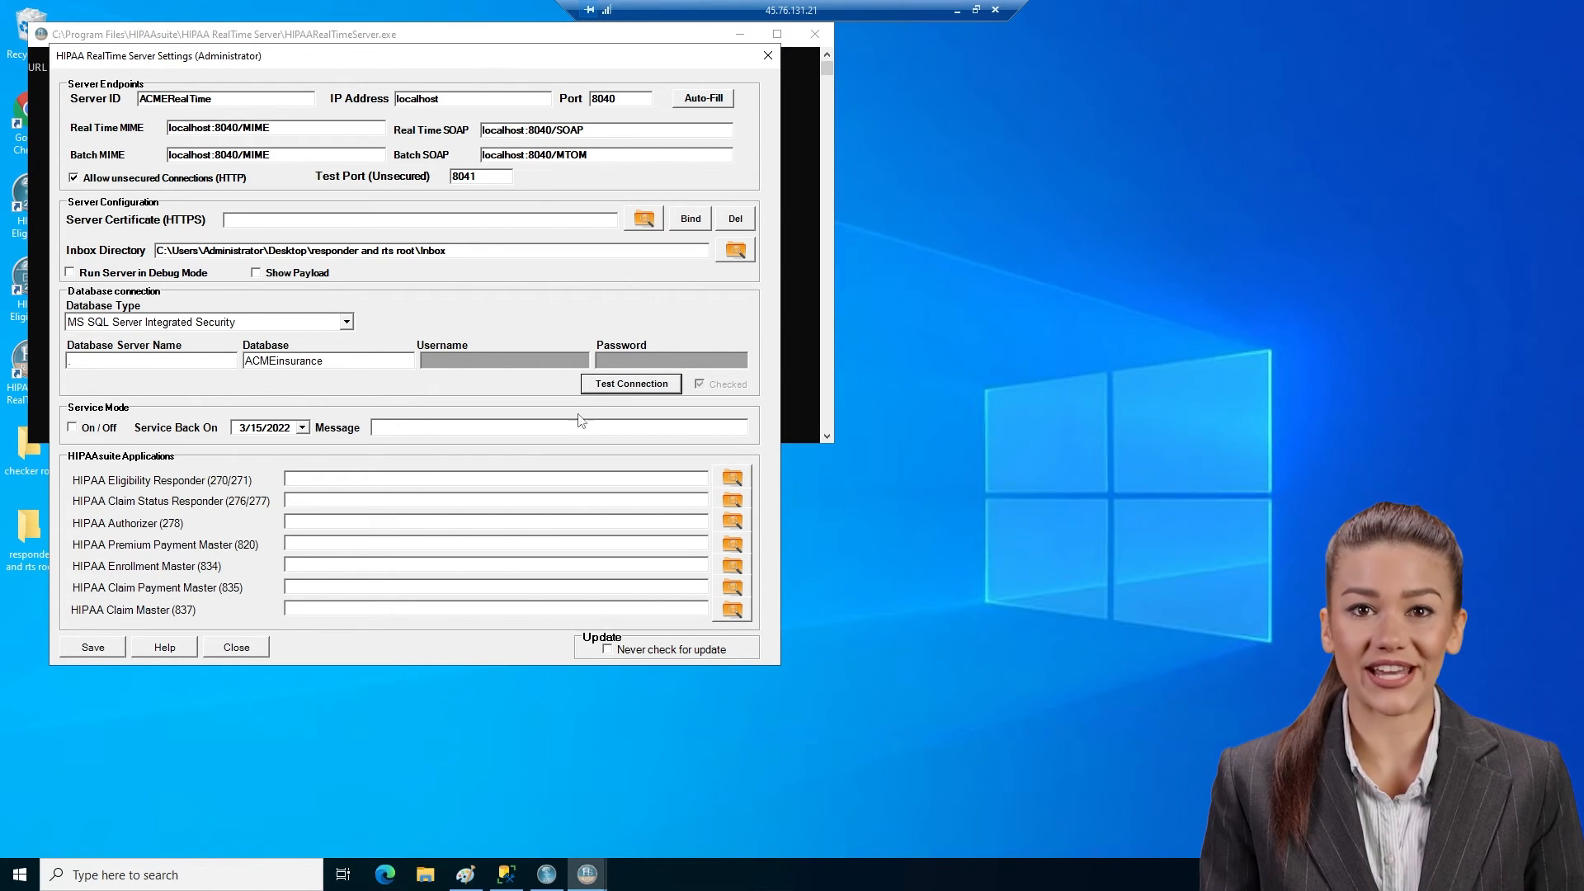
- Link the HIPAA Eligibility Responder (270/271) entry to the executable in its HIPAAsuite program folder and save the server settings
click(728, 479)
double_click(268, 242)
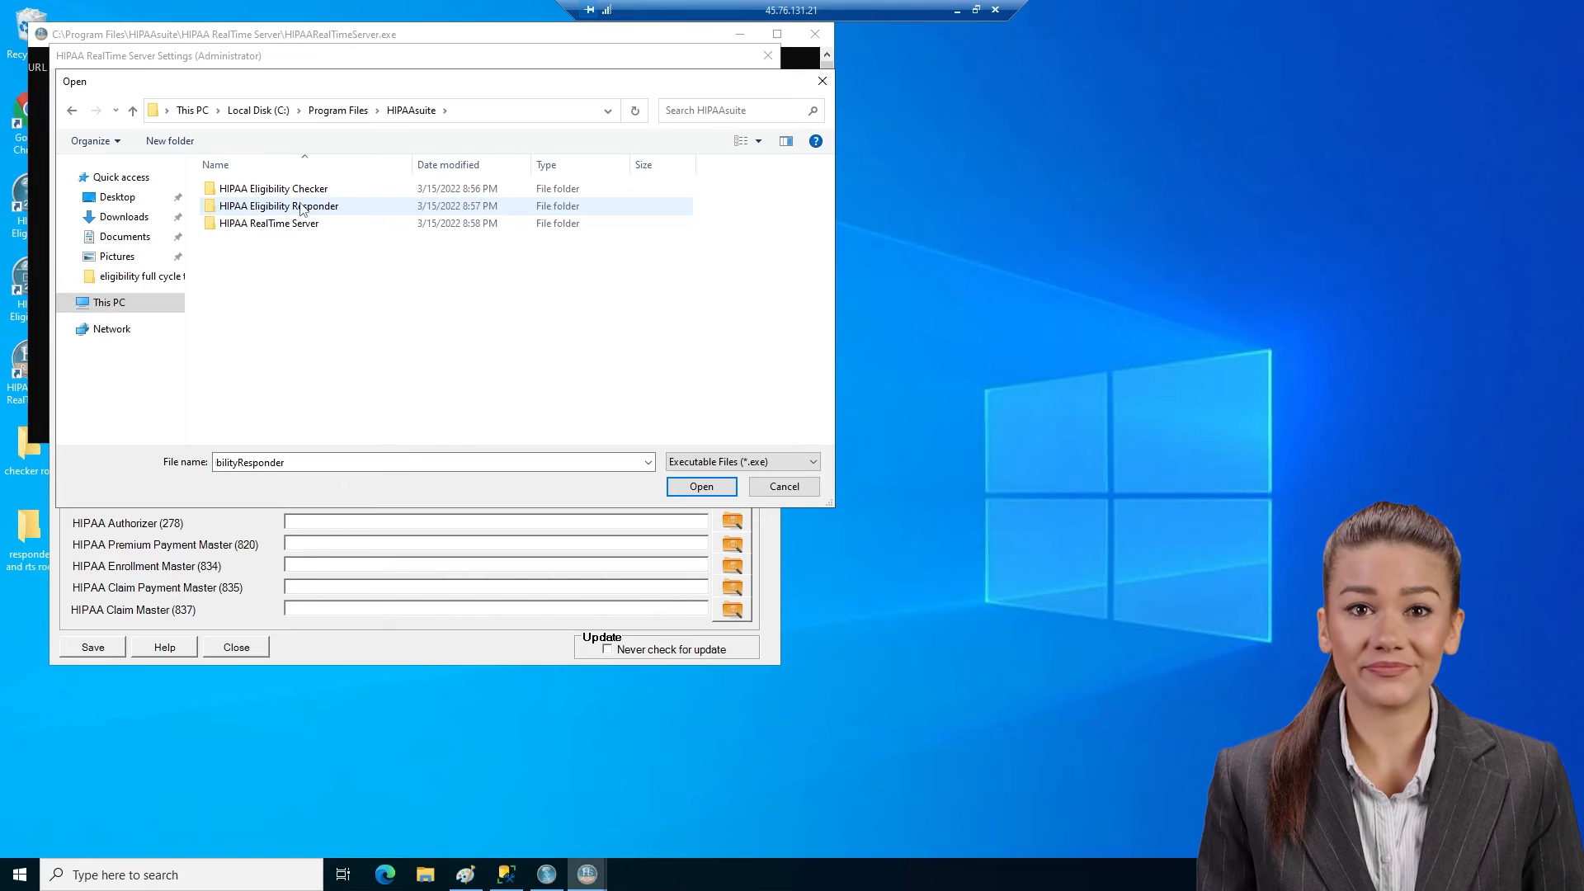
double_click(301, 206)
double_click(298, 293)
click(92, 647)
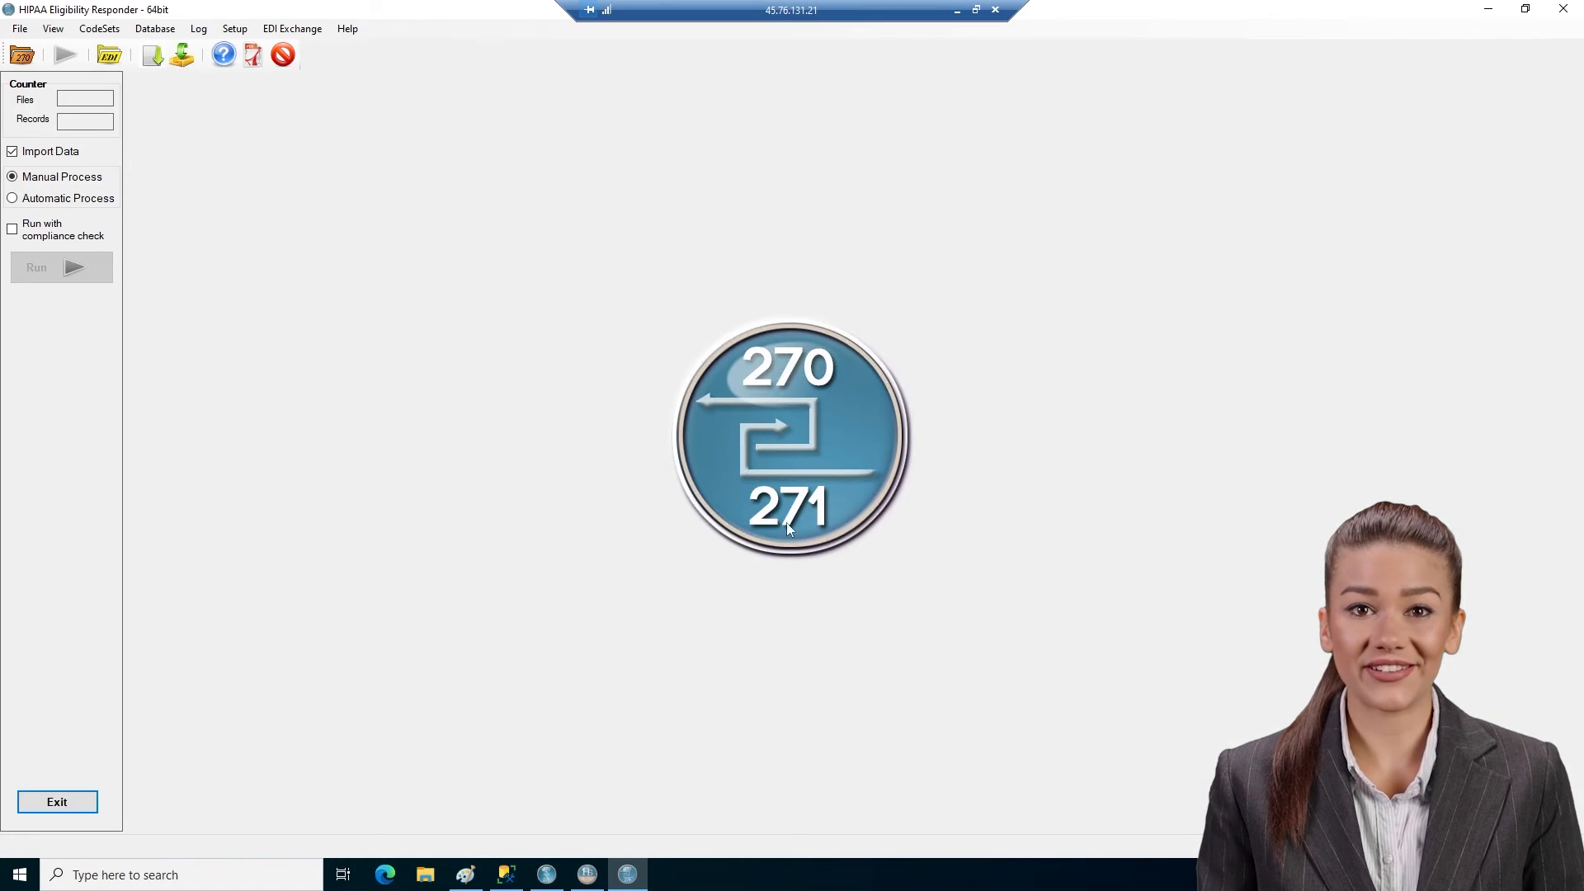
- In HIPAA Eligibility Responder, import member and health plan data from Clean CORE PII-Master-Test-Bed-Data.xls and close the import window
click(155, 29)
click(196, 147)
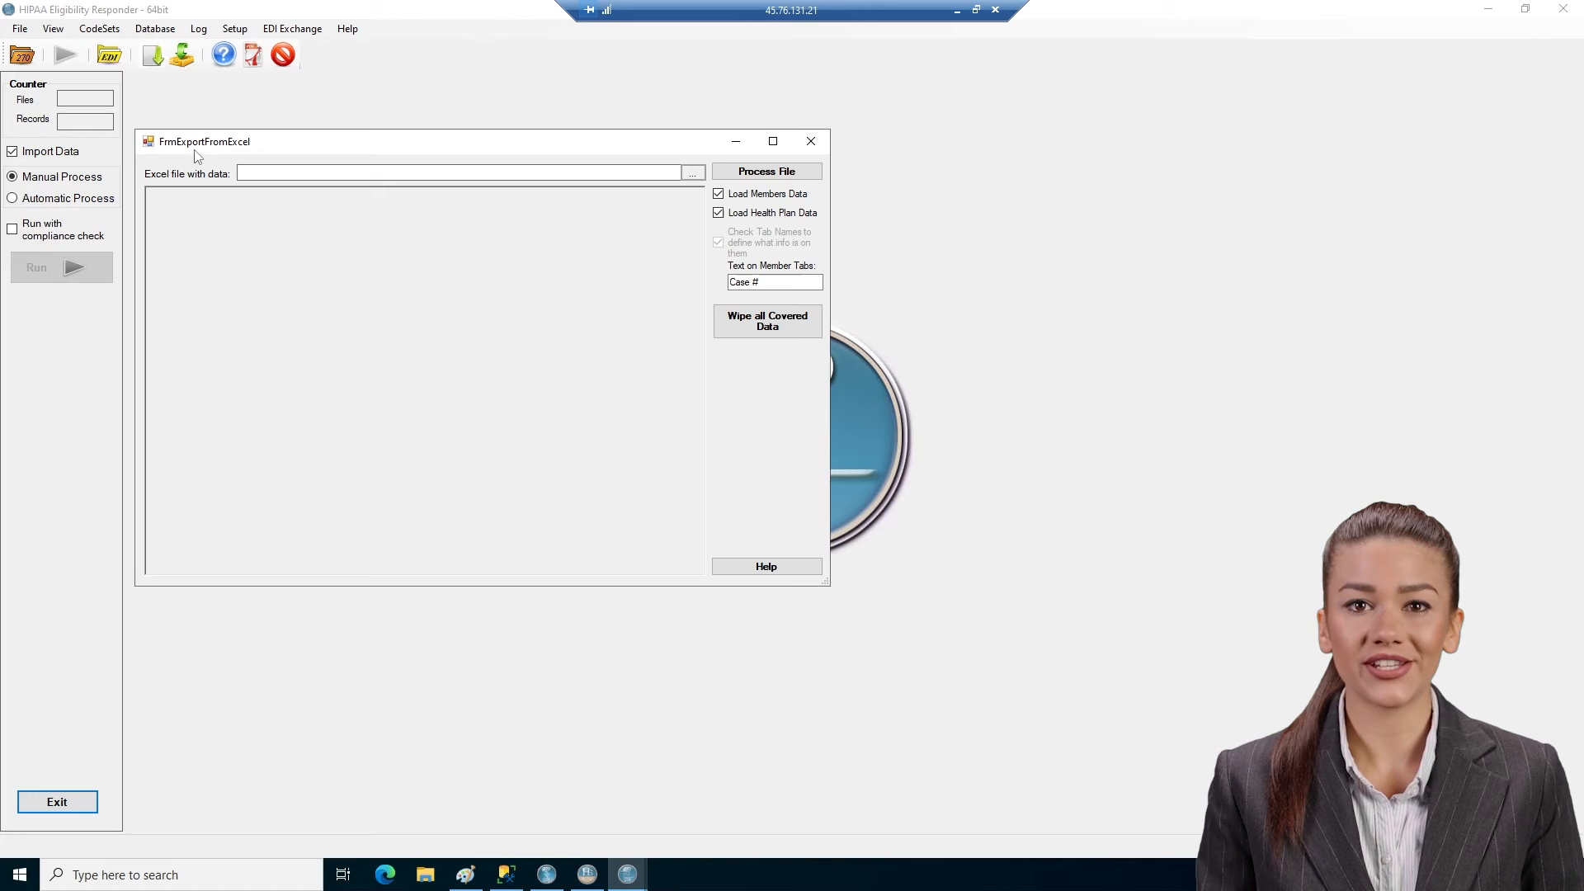
click(693, 173)
click(769, 209)
click(766, 171)
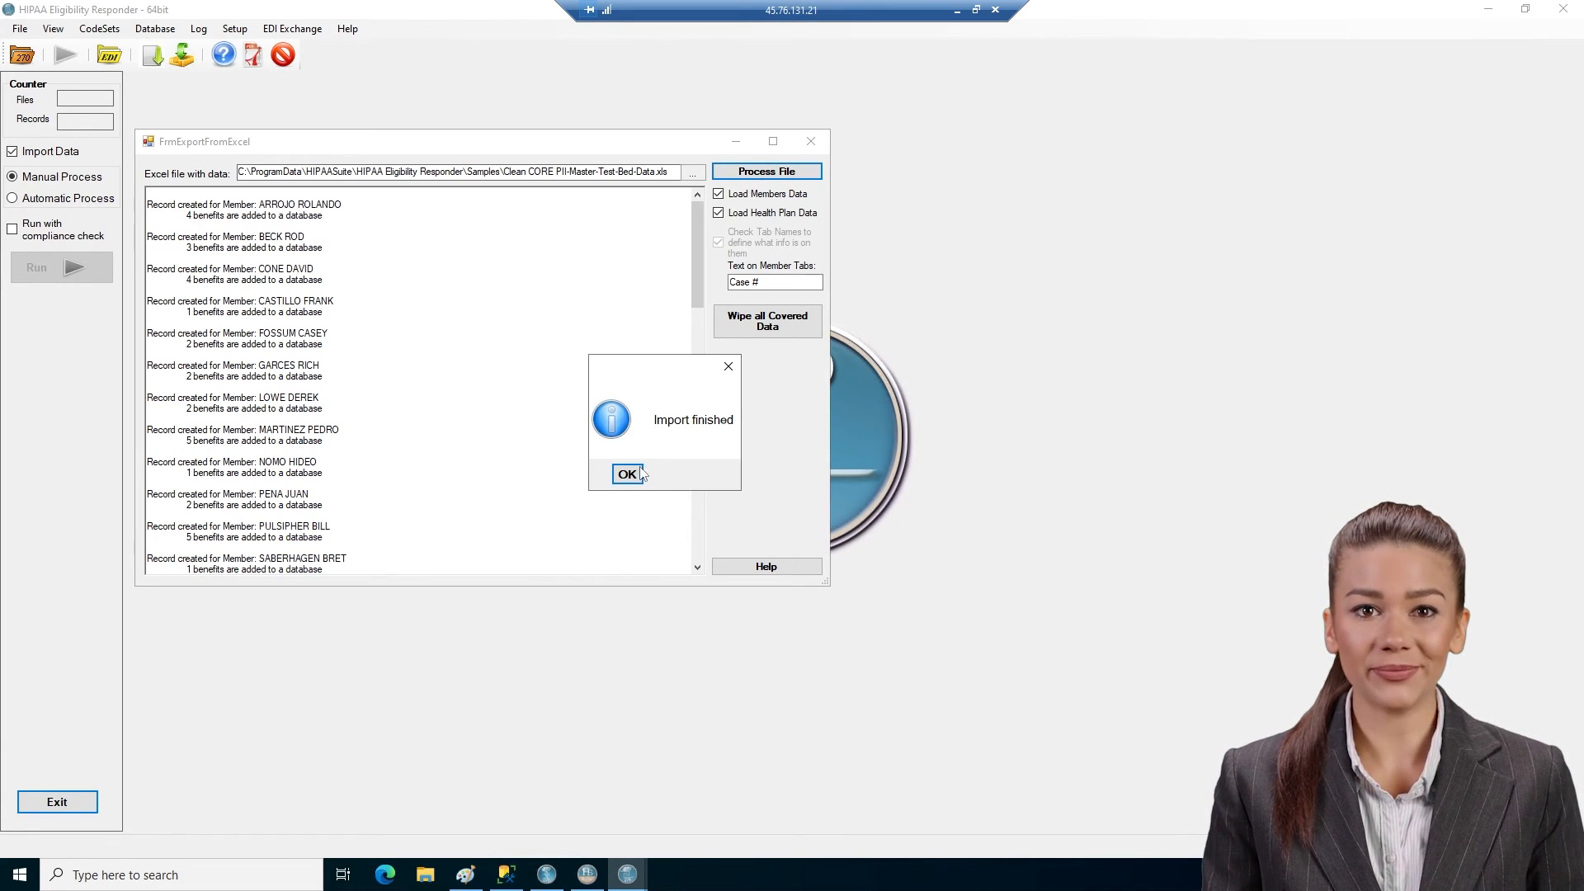
click(642, 472)
click(811, 142)
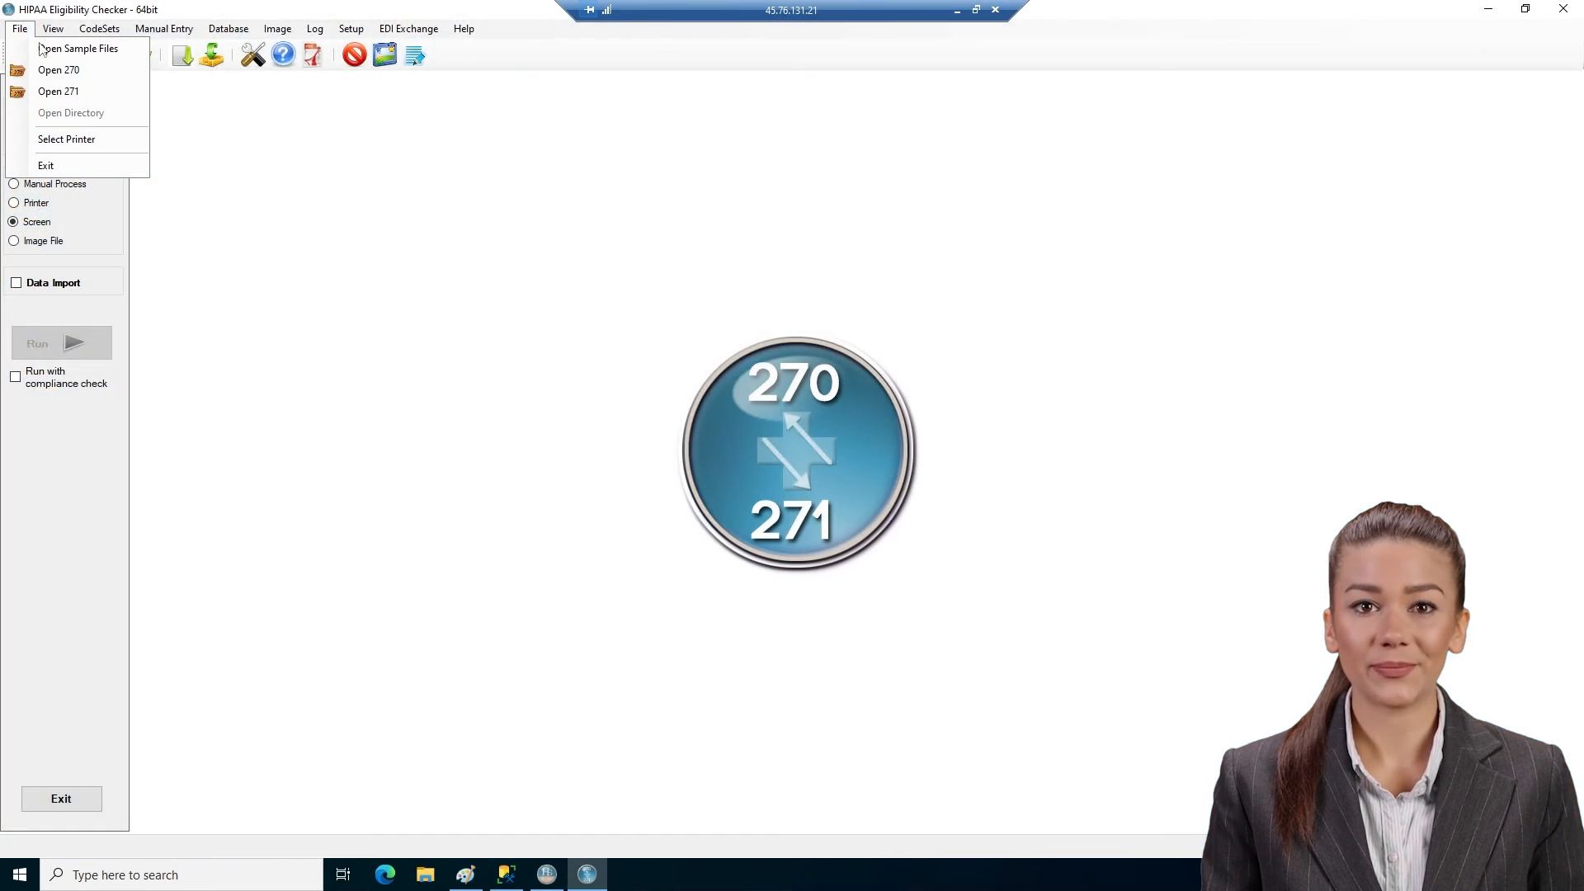
- In HIPAA Eligibility Checker, import the 270_5010 professional visit sample file with Data Import enabled and close the processing results
click(61, 48)
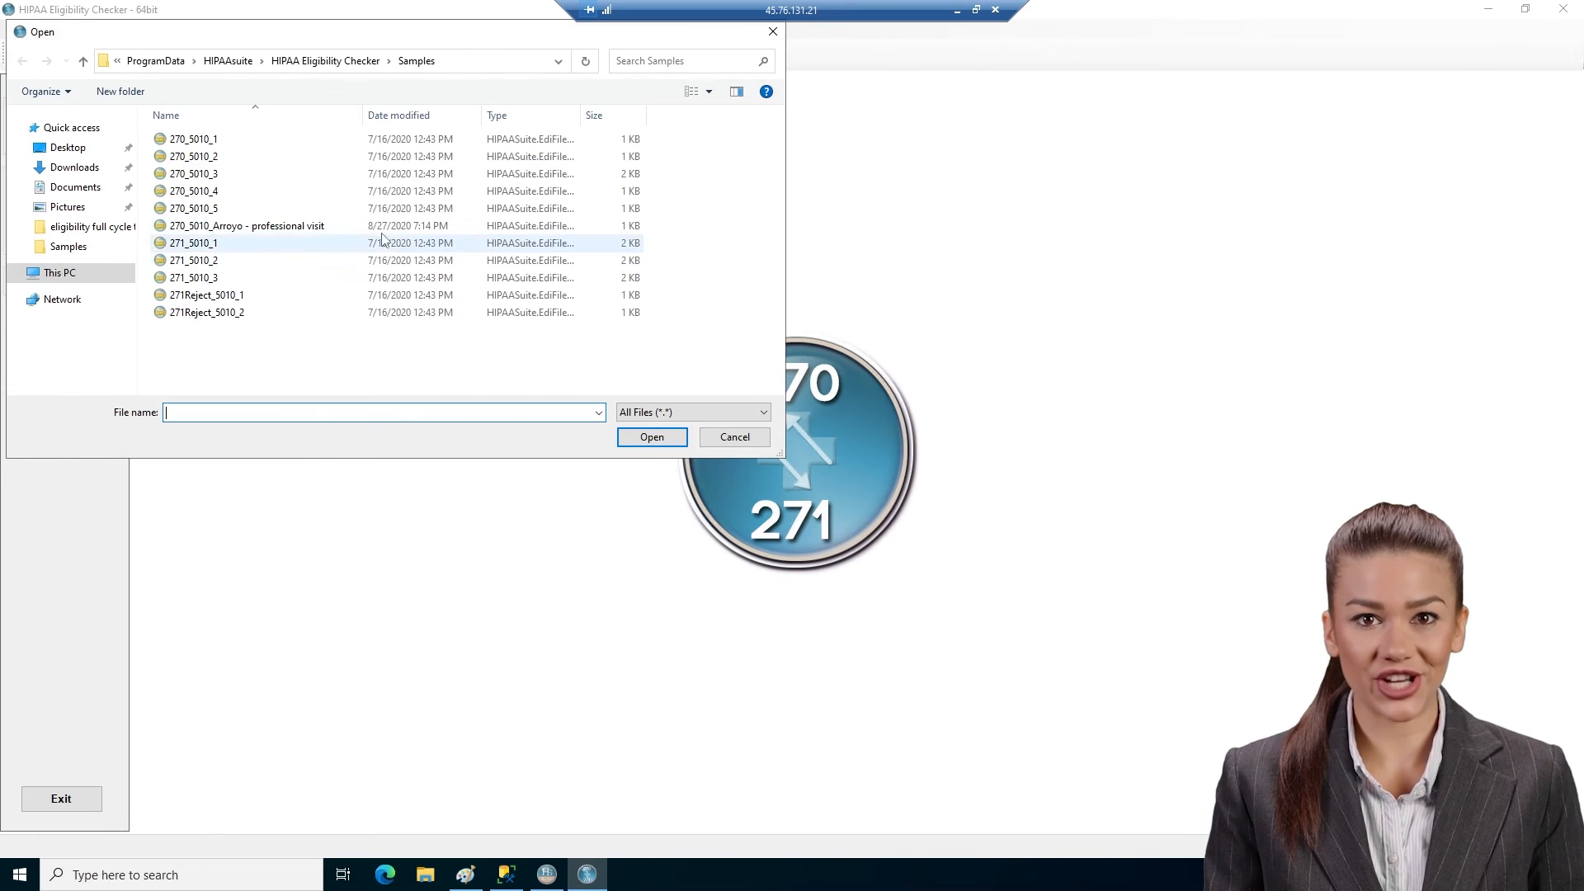
double_click(382, 226)
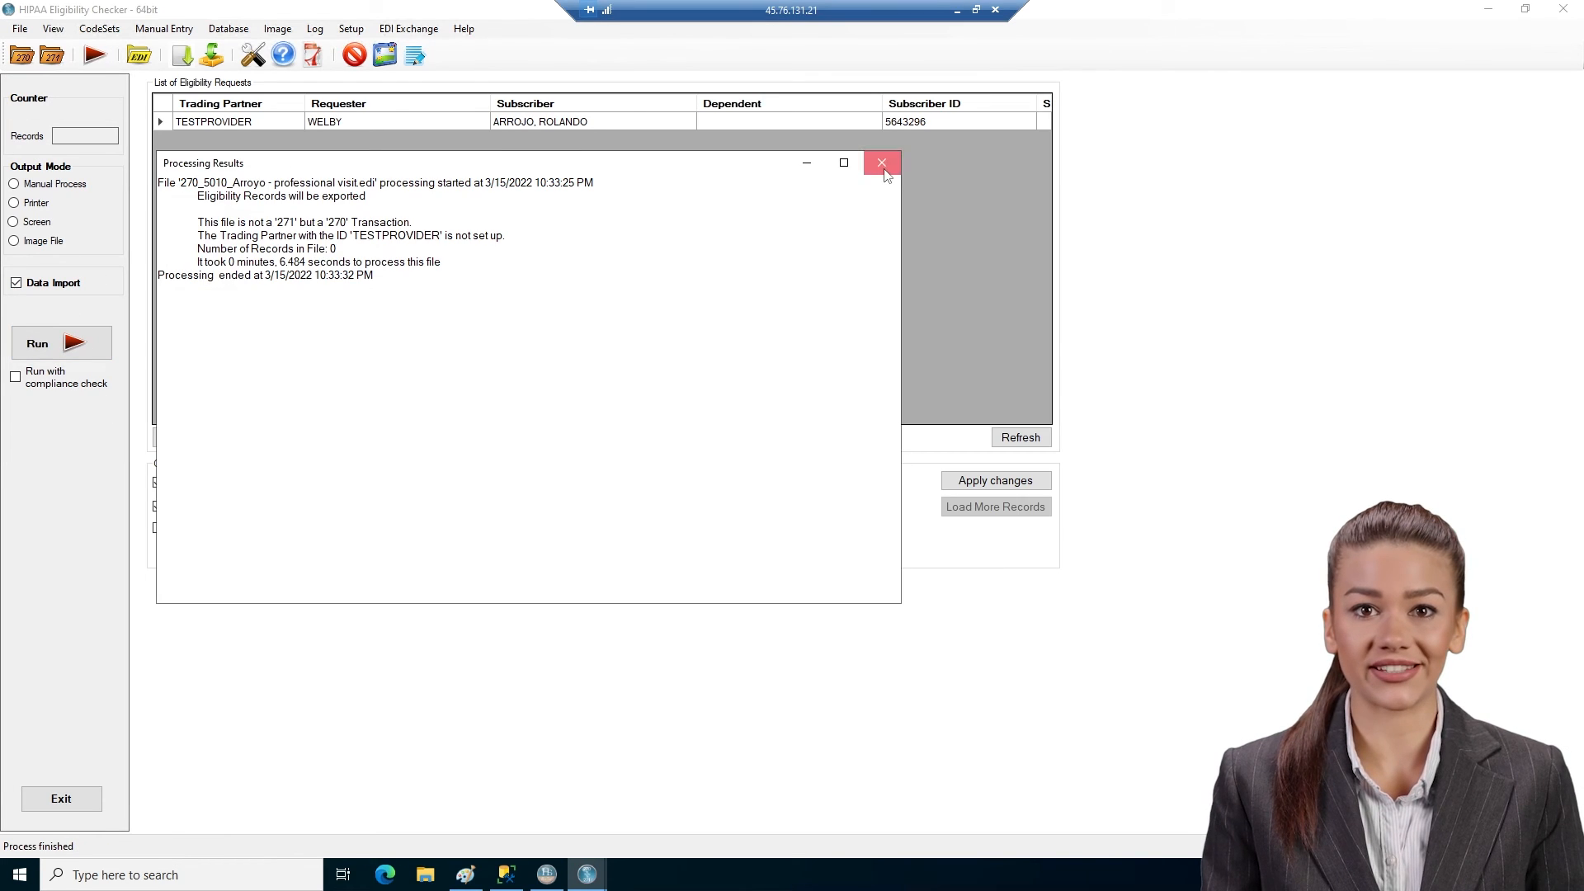
click(882, 163)
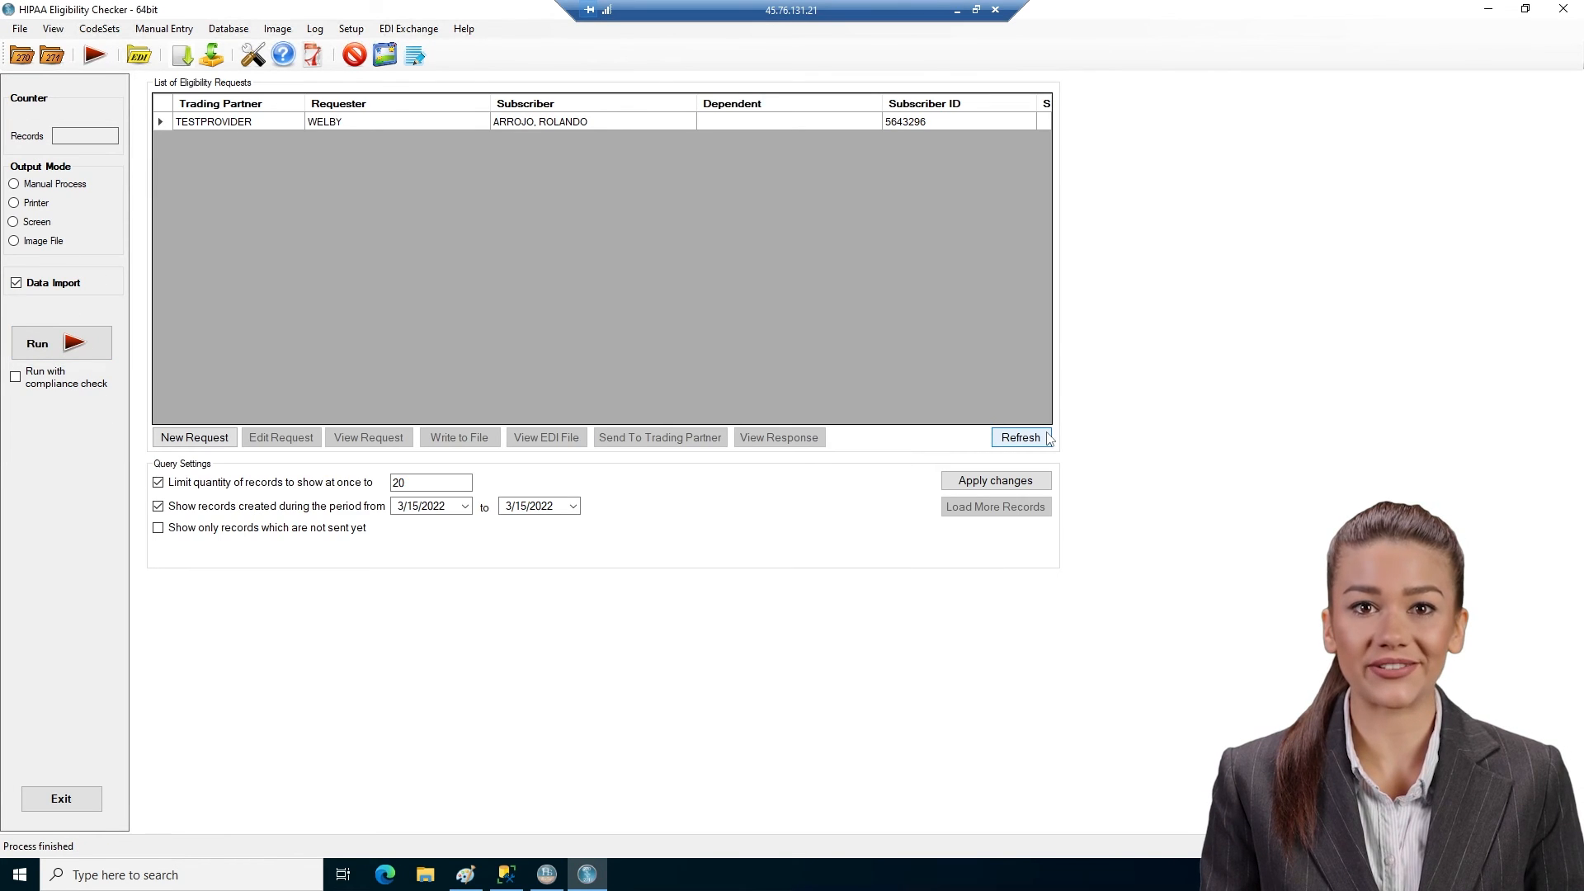
- Edit the imported eligibility request, review its subscriber and coverage details, assign trading partner ACMEINSURANCE, save it and close the results
click(611, 125)
click(315, 440)
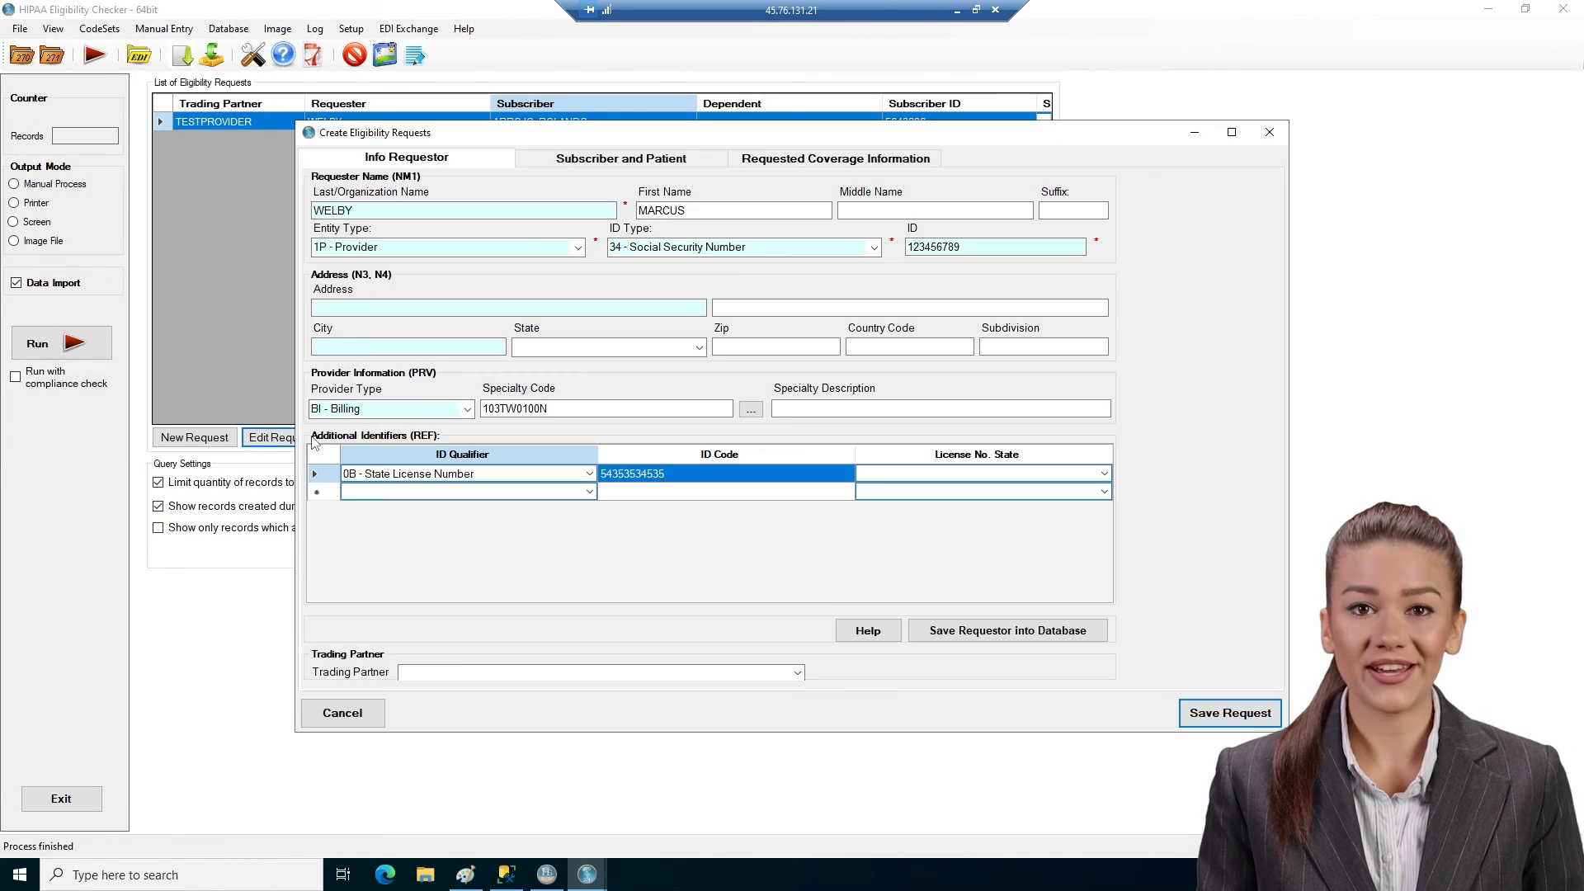
click(692, 161)
click(784, 159)
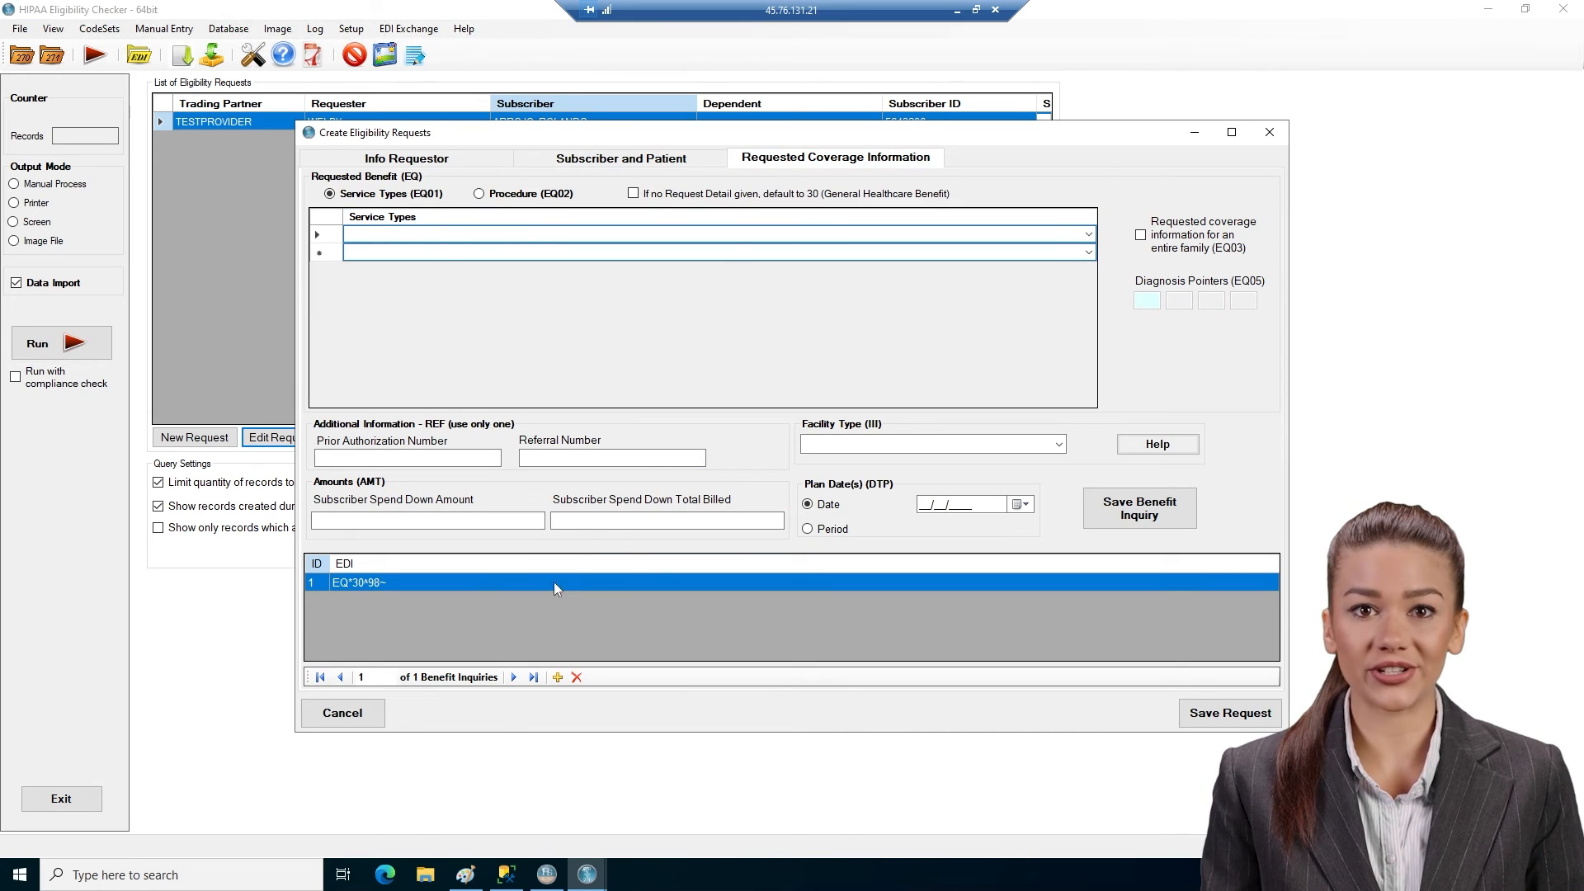
click(395, 160)
click(1202, 715)
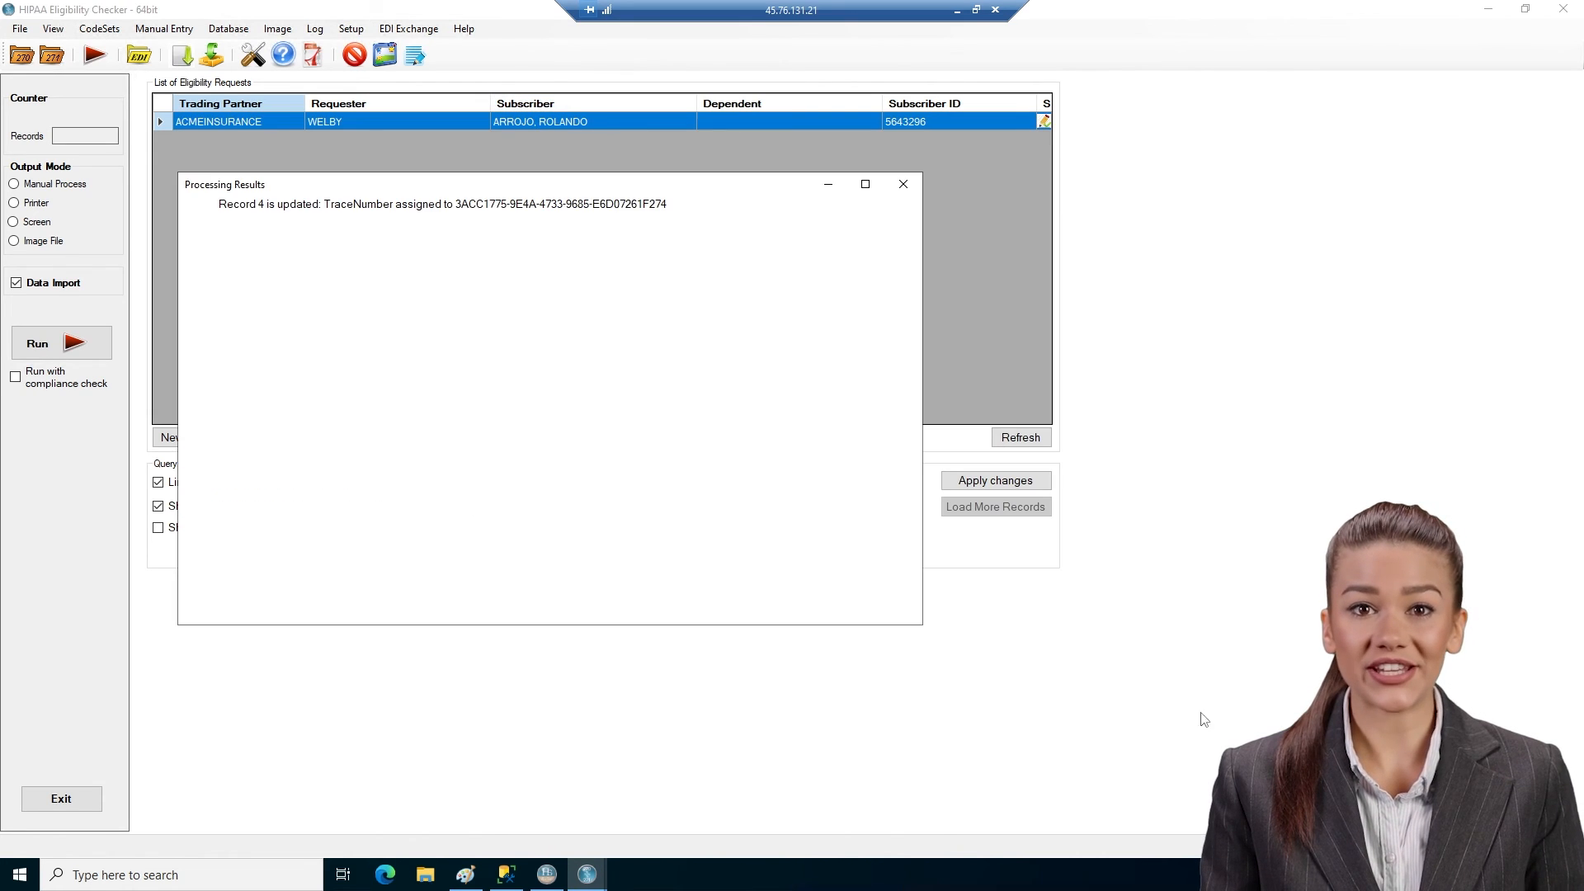
click(903, 184)
- Send the eligibility request to the ACMEINSURANCE trading partner and switch to the HIPAA RealTime Server console
click(642, 444)
click(538, 876)
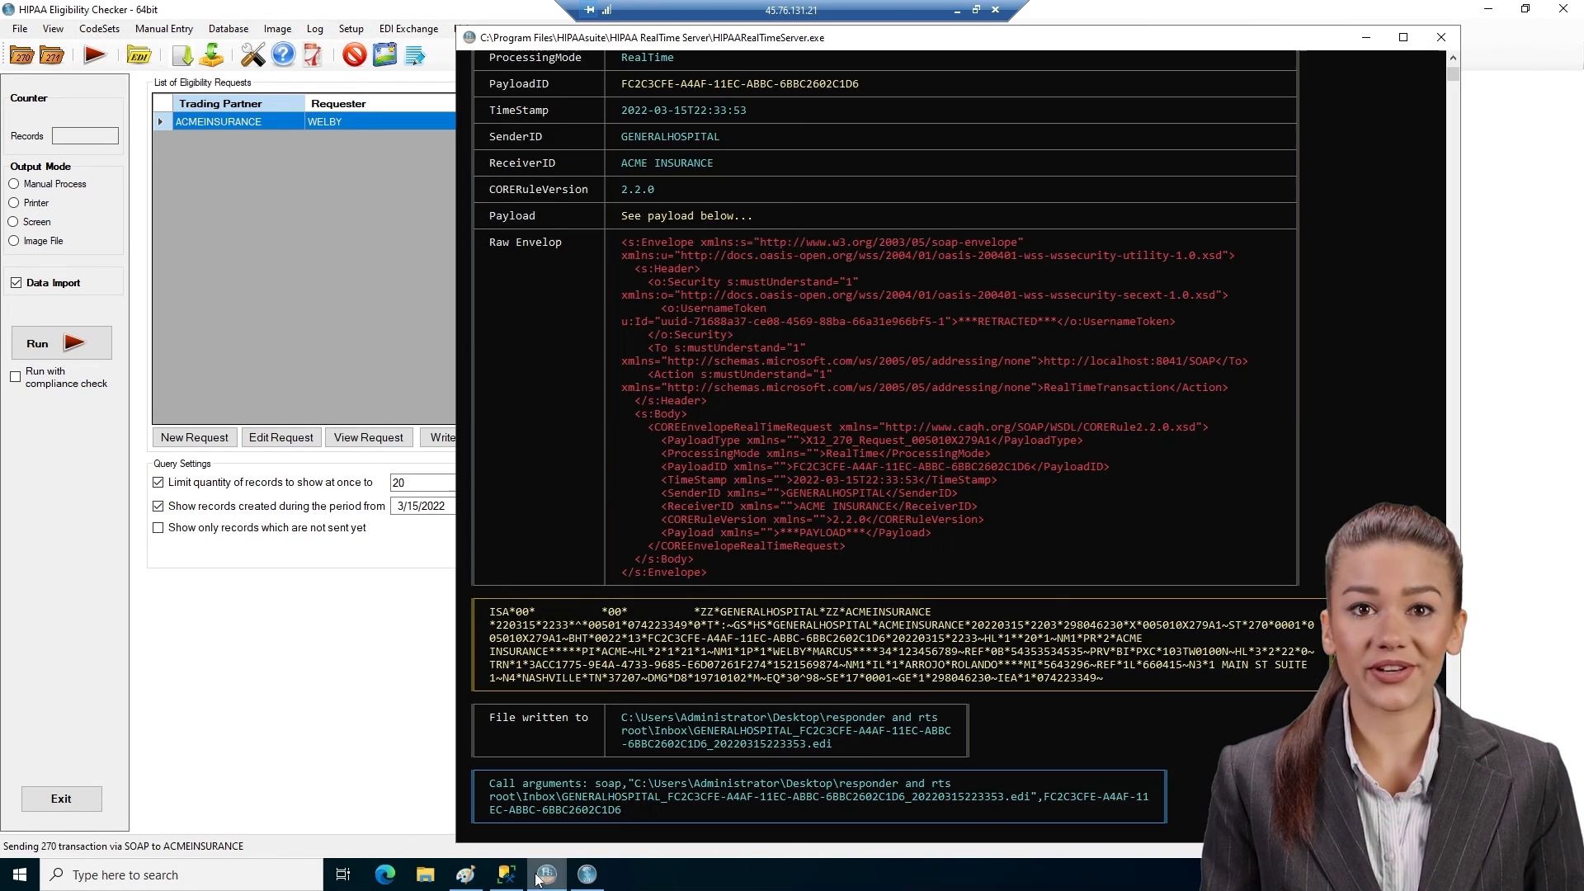
- Examine the server log for the user authentication, SOAP request envelope, 270 payload, written inbox file and 271 response
scroll(749, 589, up, 20)
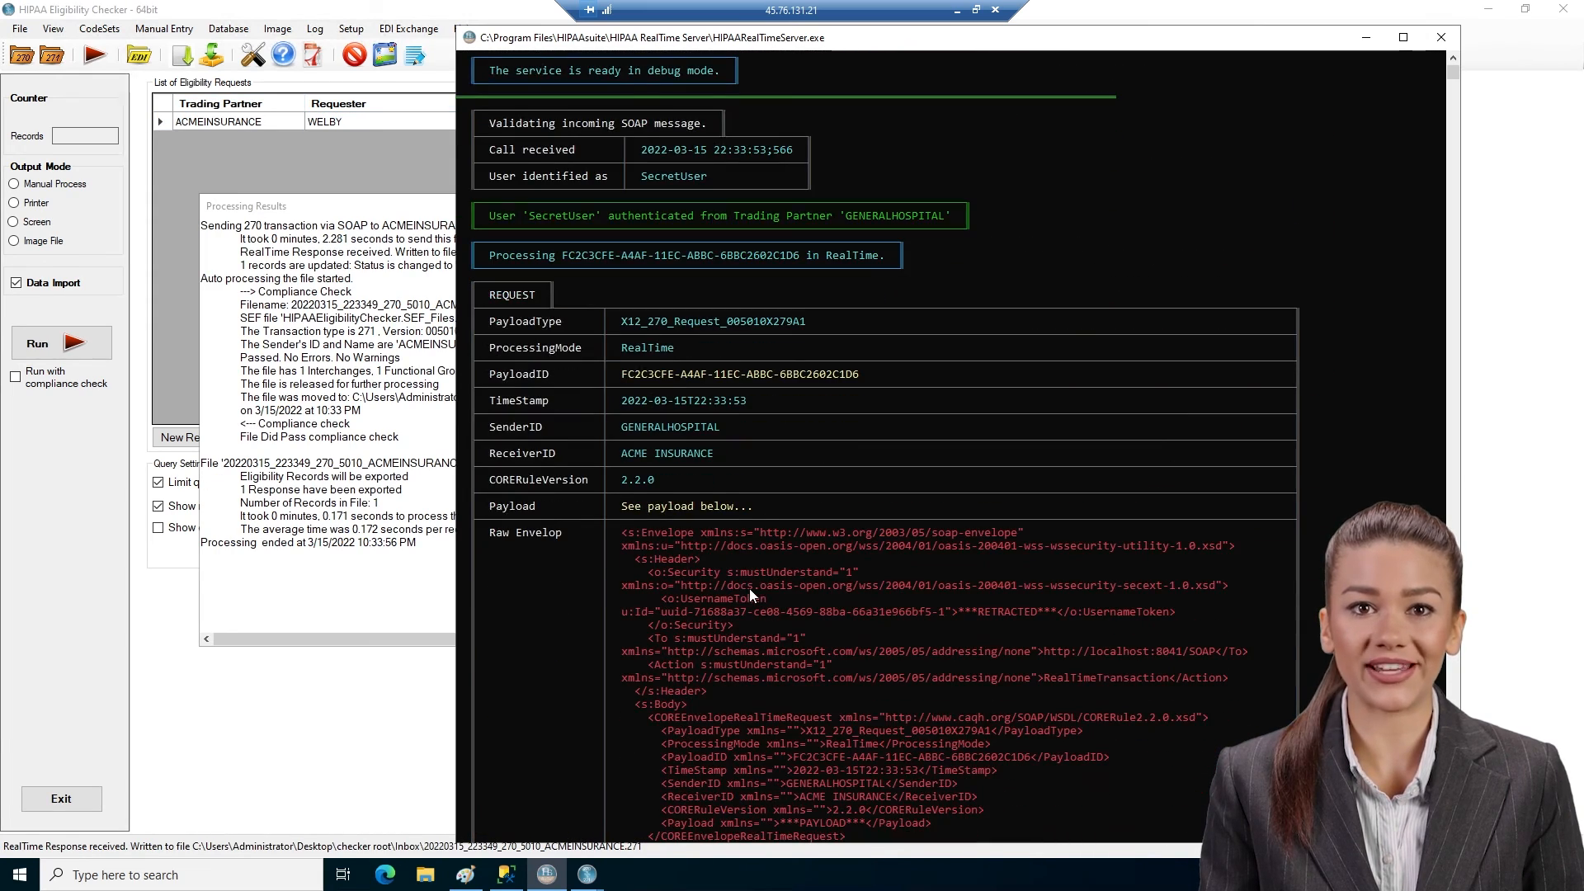
drag(525, 219, 610, 218)
drag(848, 224, 933, 218)
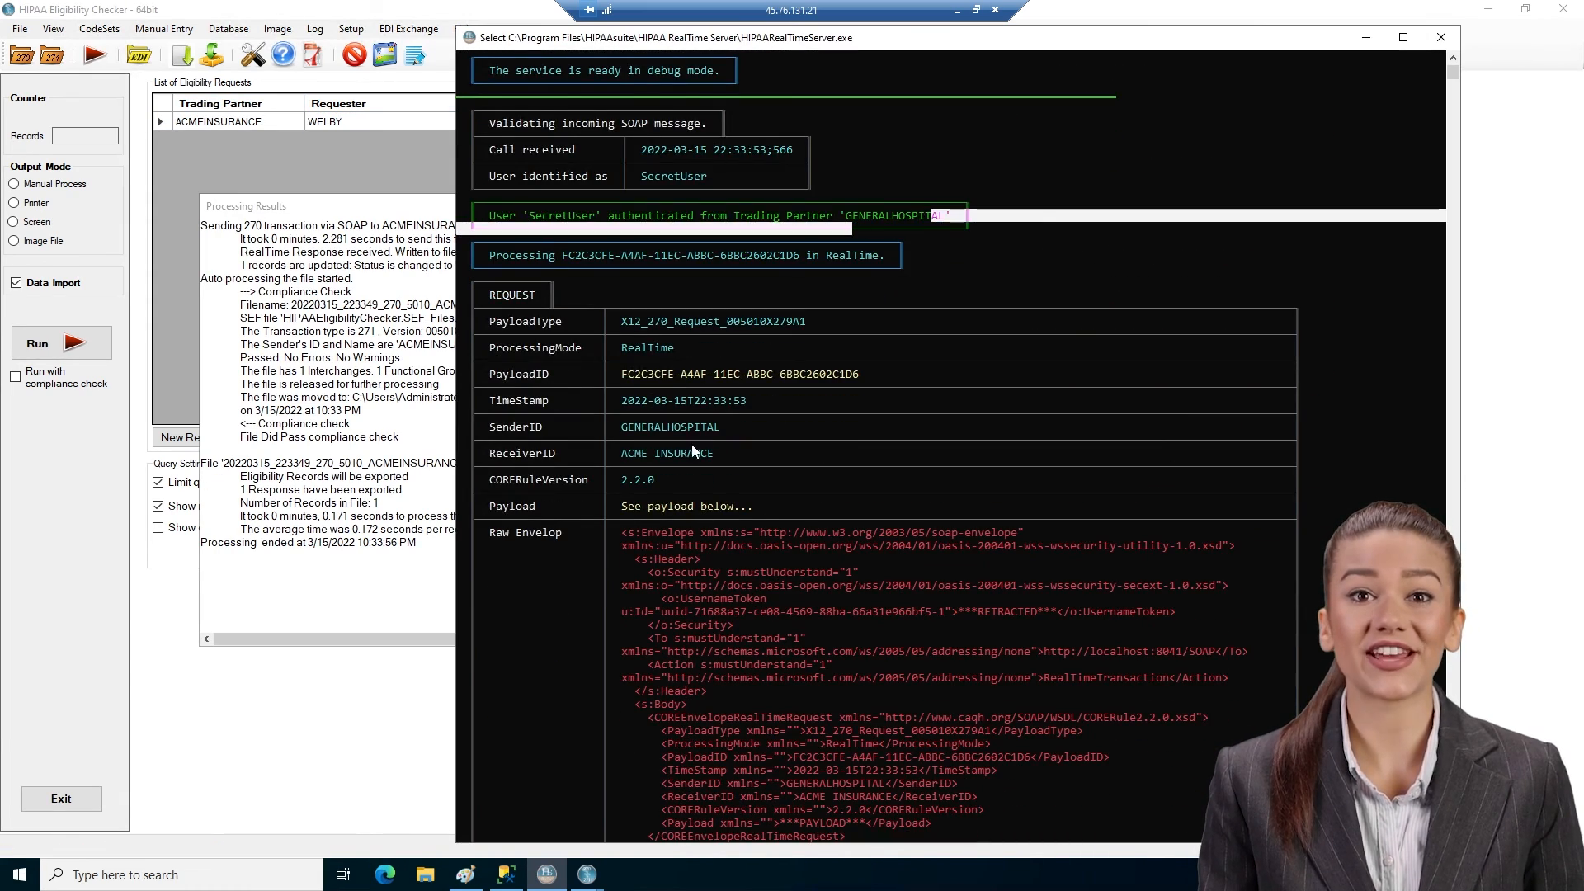
scroll(693, 450, down, 9)
click(784, 467)
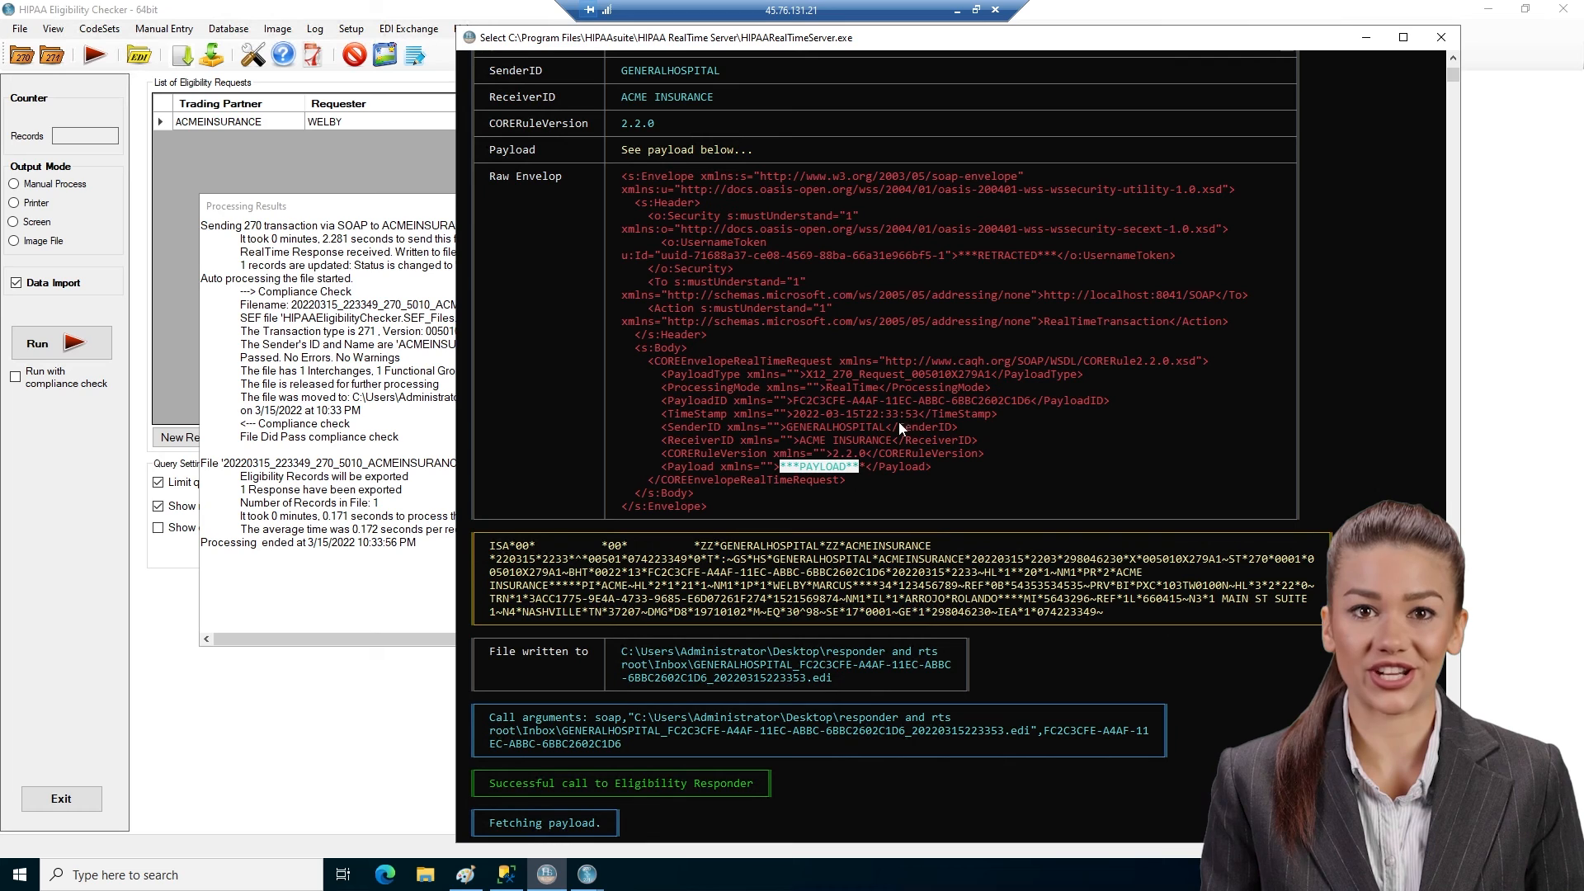
click(968, 254)
scroll(874, 615, down, 9)
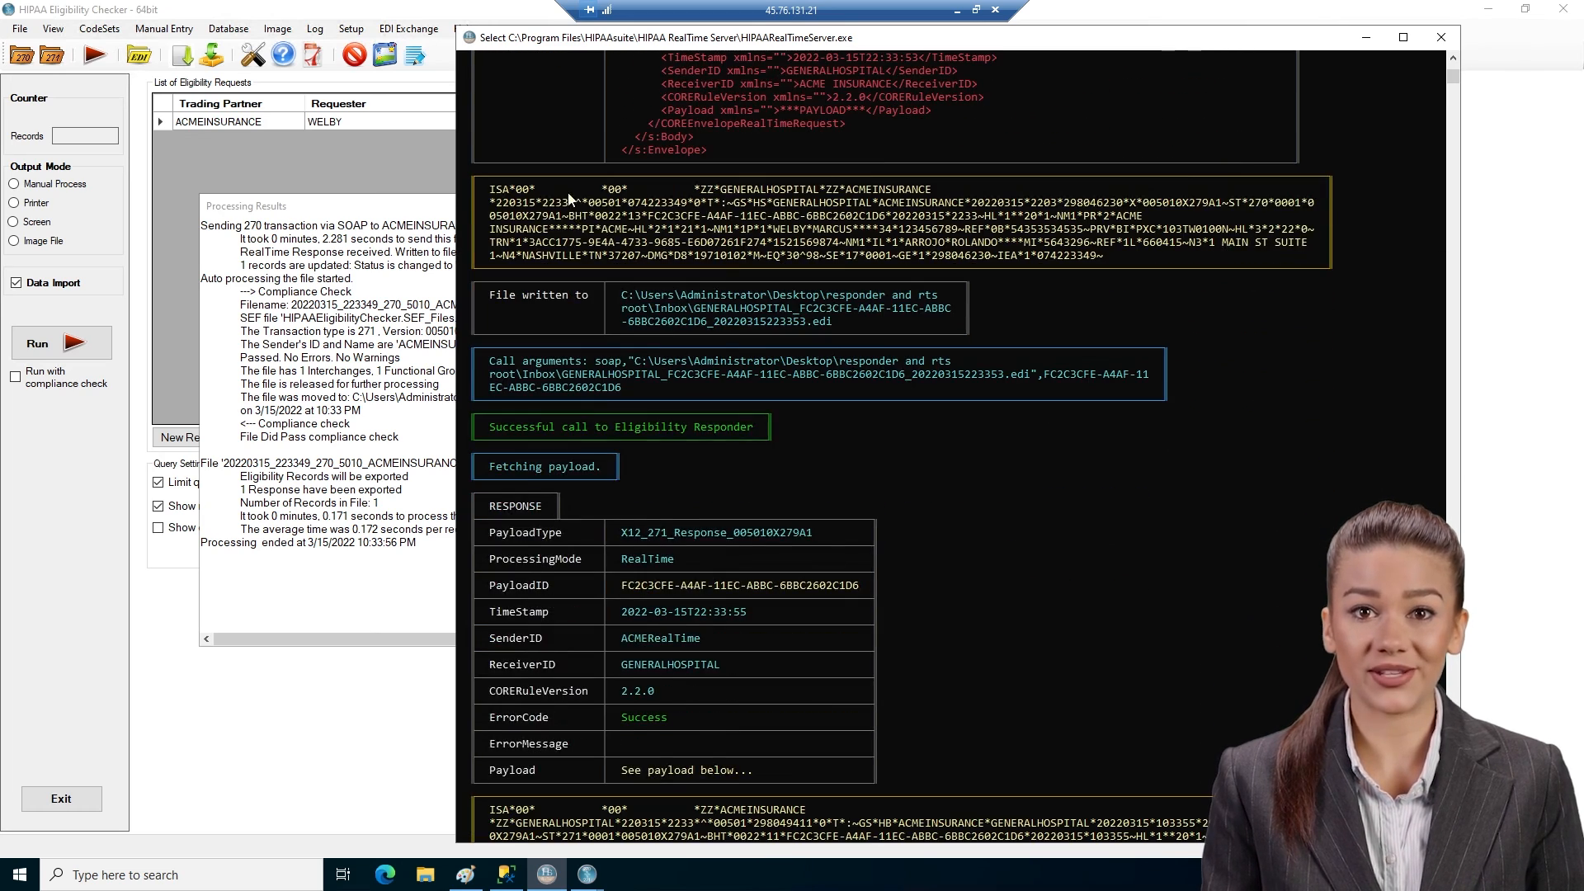
drag(566, 190, 934, 263)
drag(697, 308, 815, 310)
scroll(754, 646, down, 7)
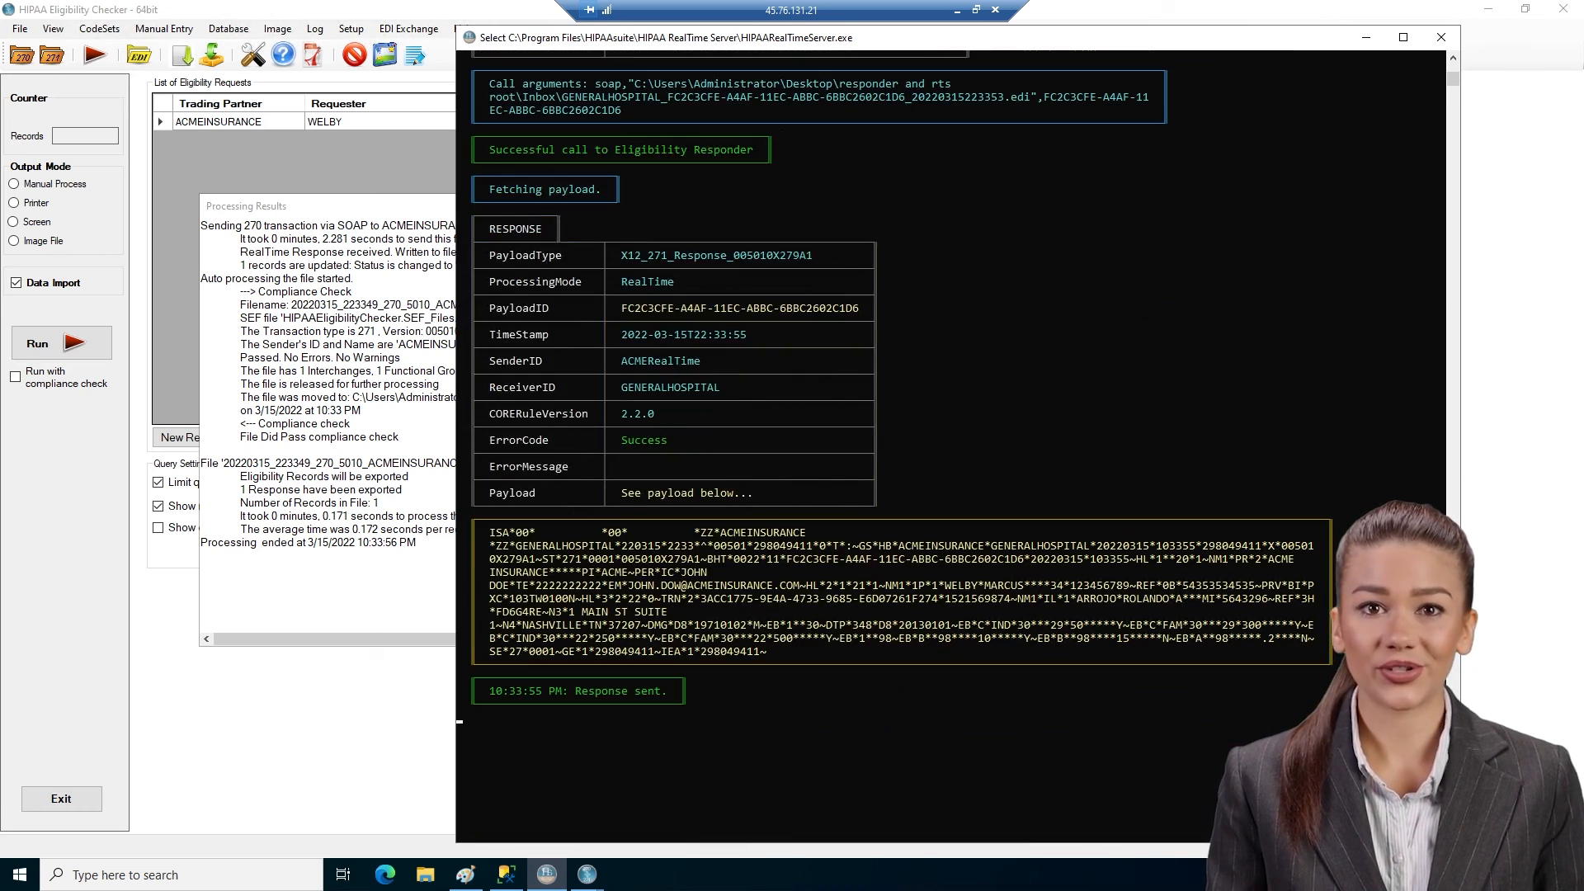
- Return to Eligibility Checker, view the sent request's EDI file and close it, and read both pages of the eligibility benefit response
click(414, 239)
click(469, 124)
click(549, 438)
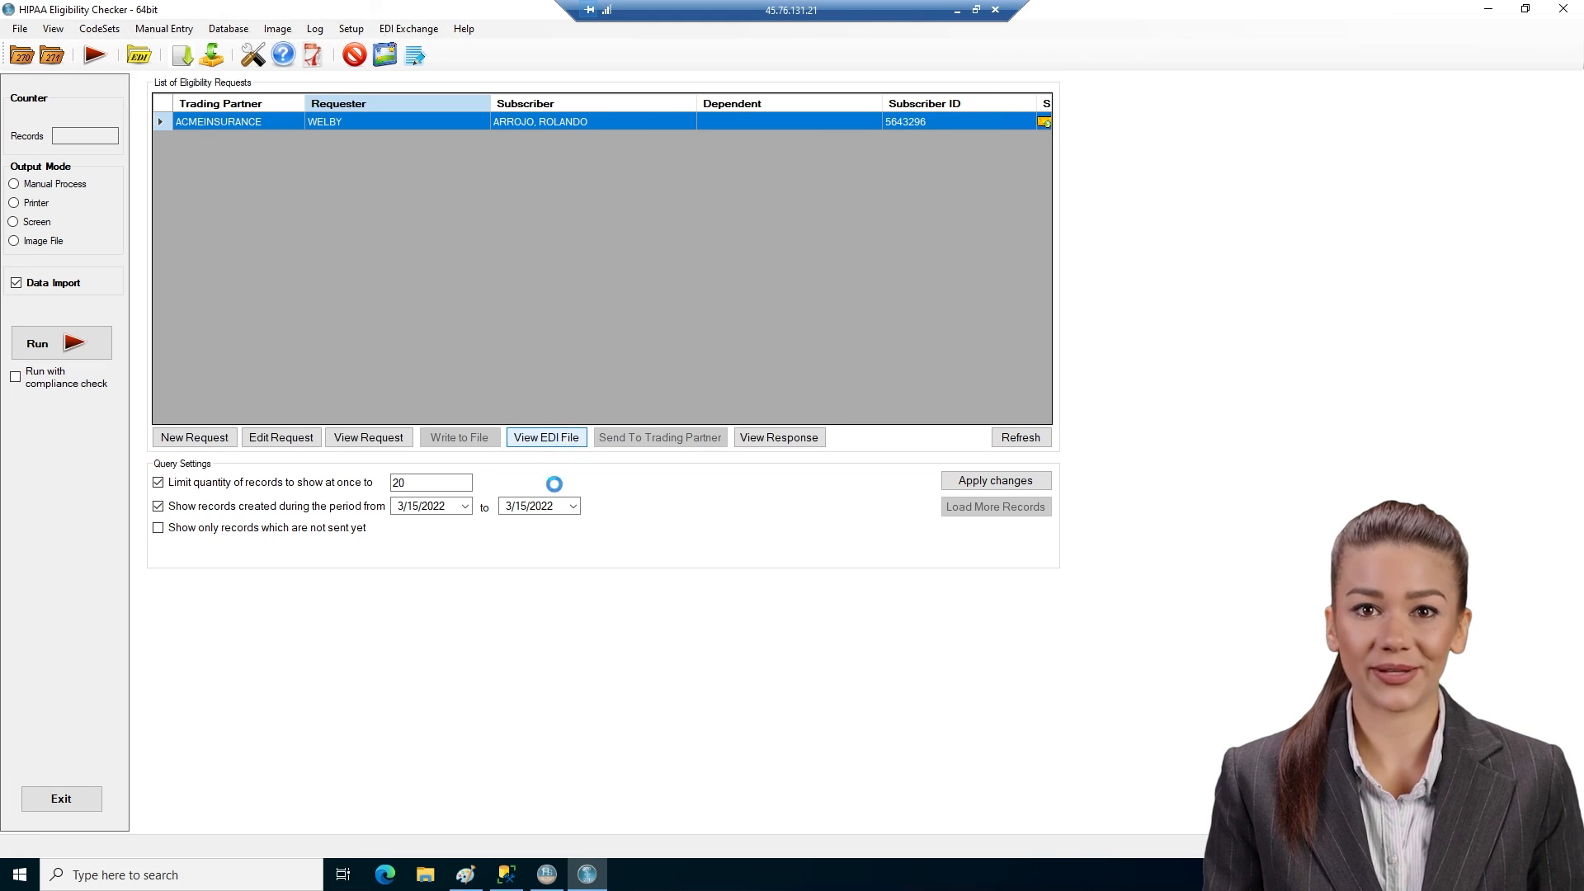
drag(825, 346, 732, 113)
click(1315, 12)
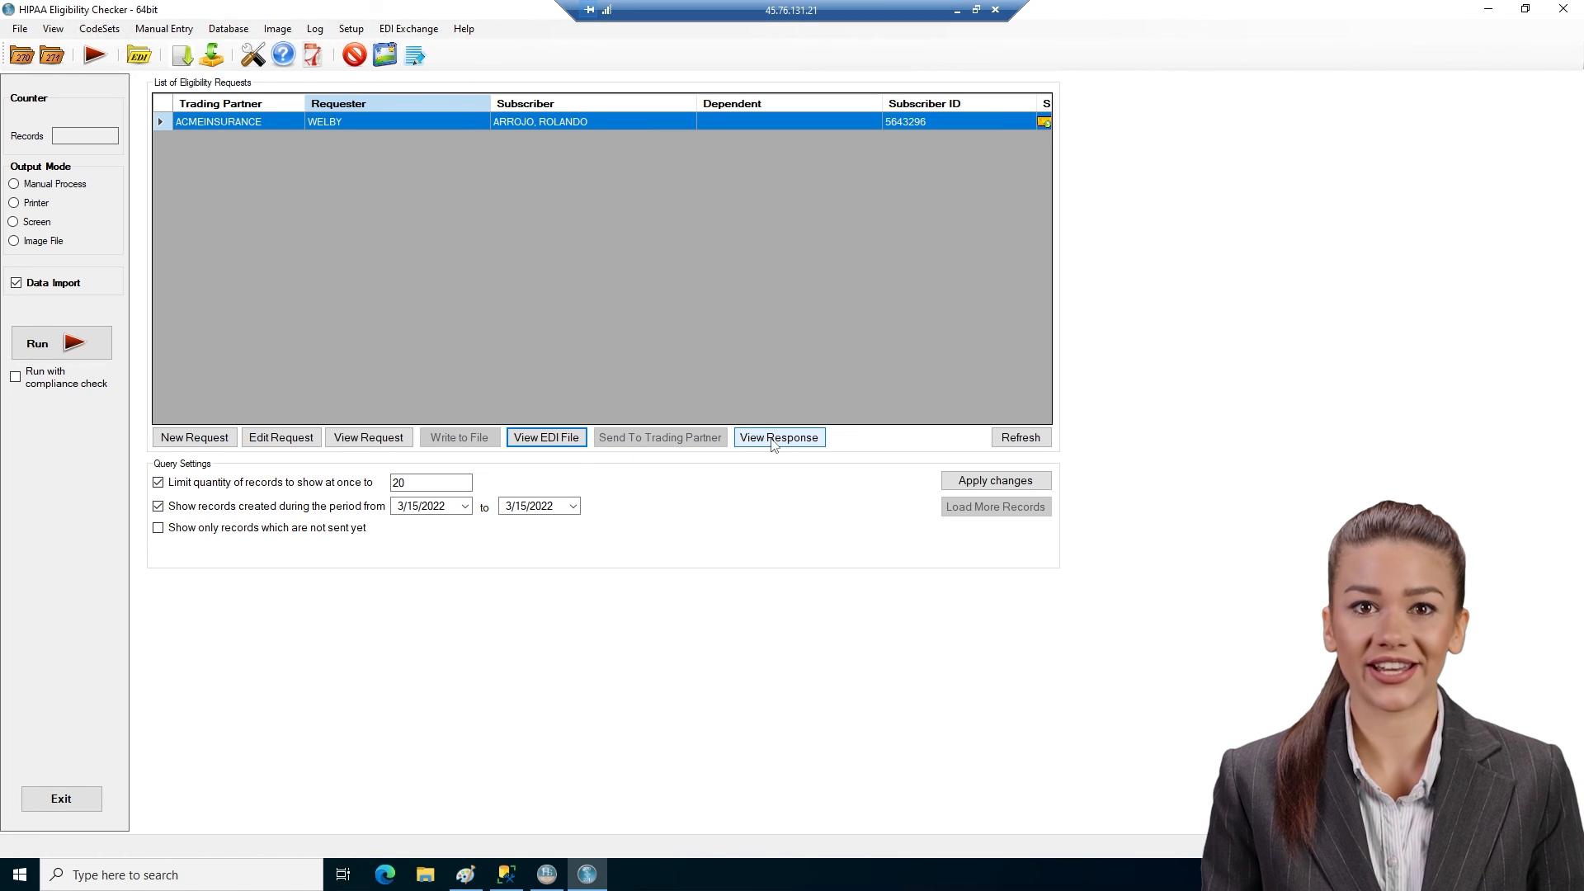
click(778, 439)
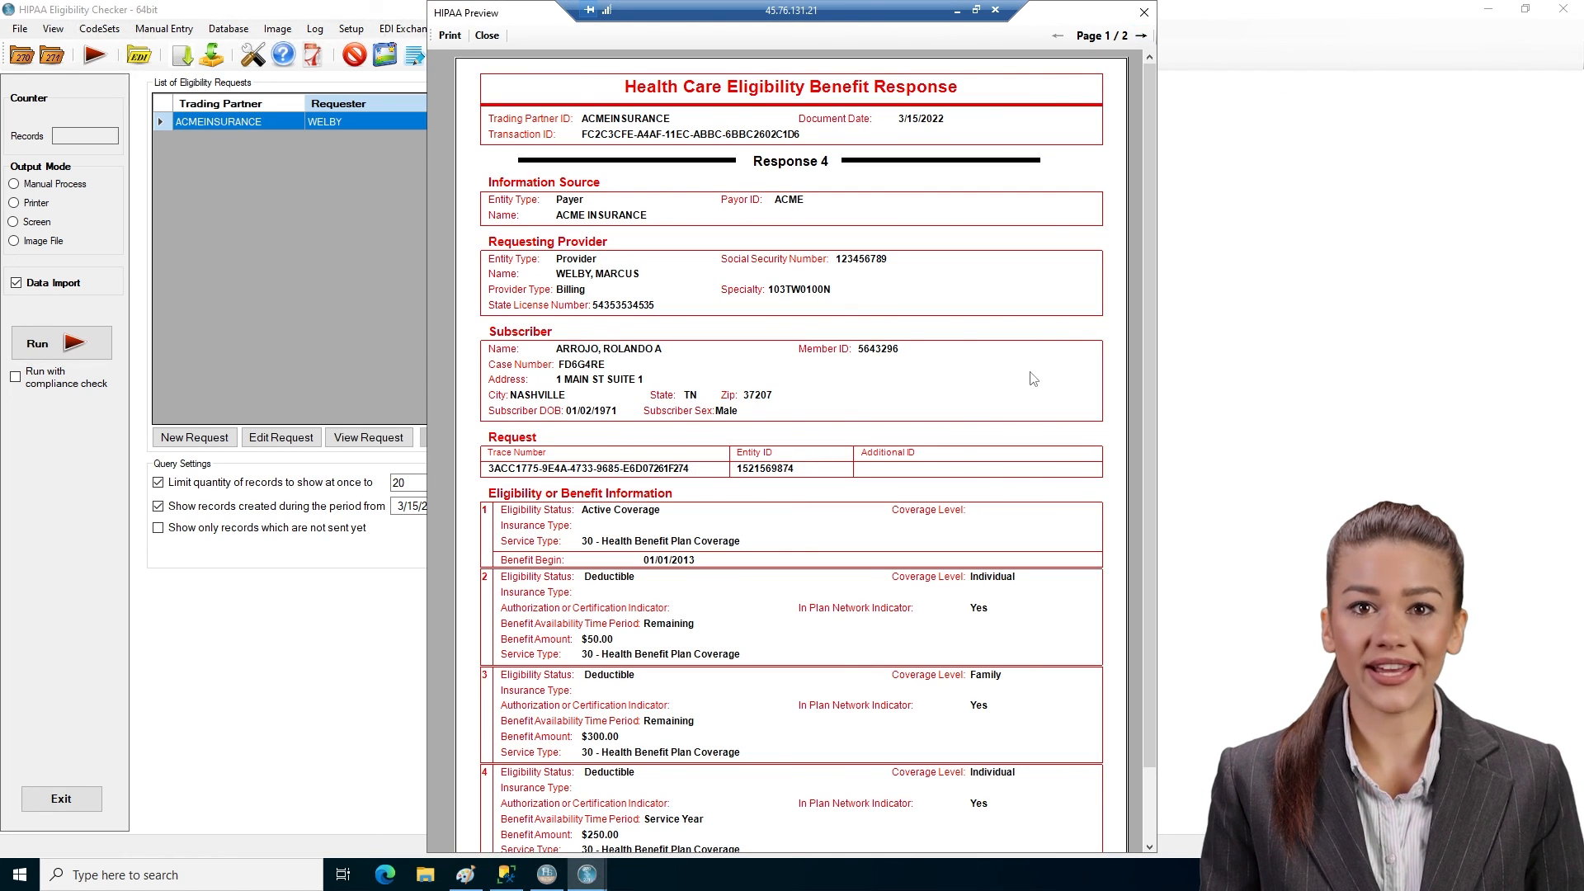
click(1141, 36)
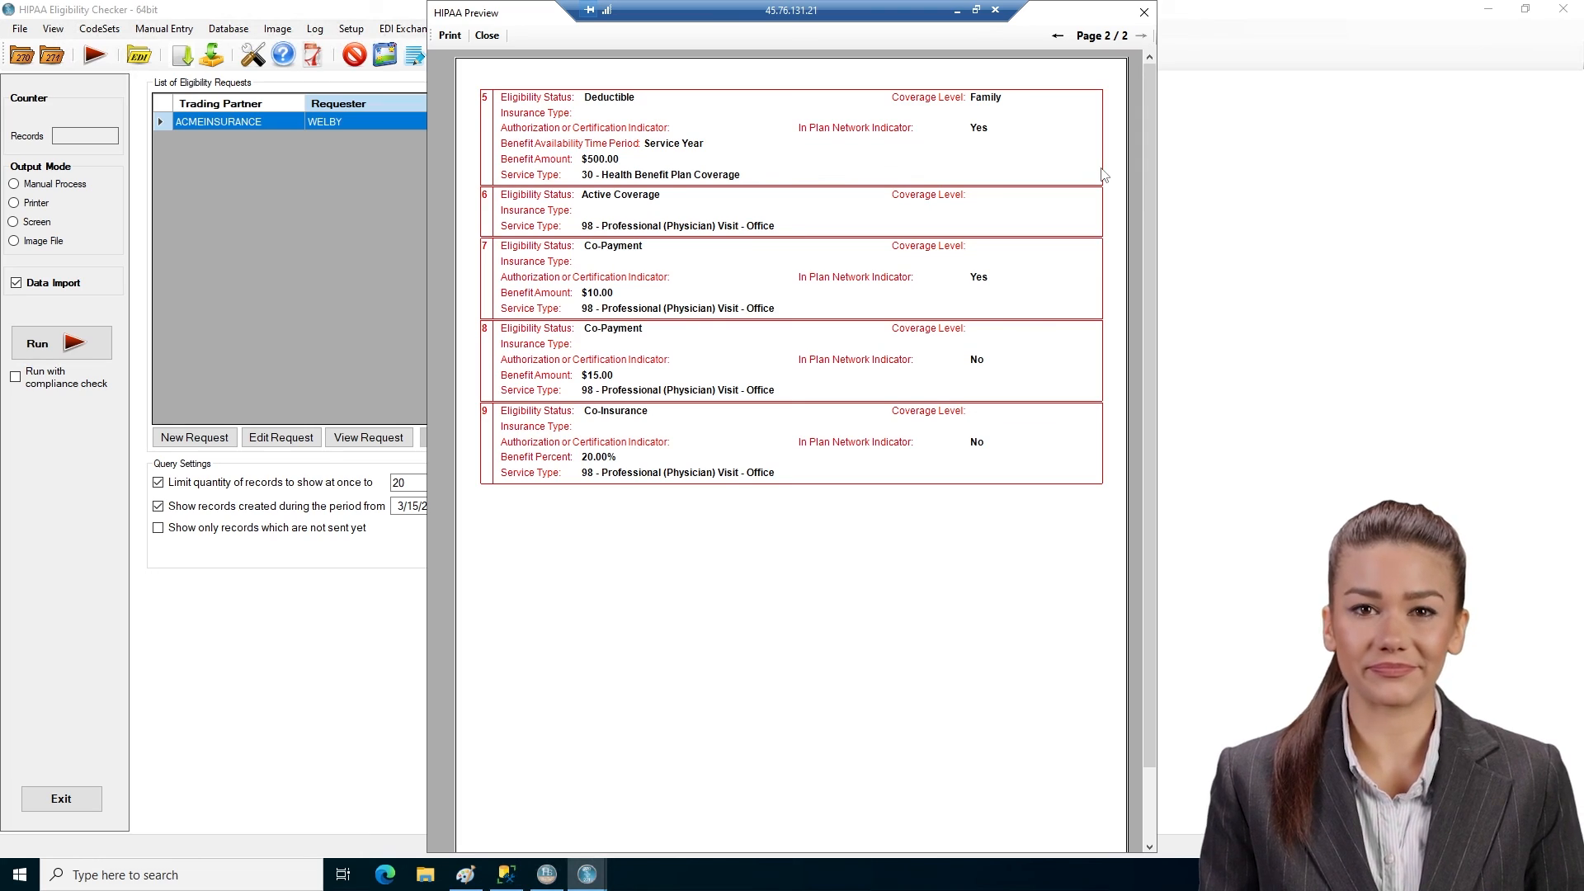